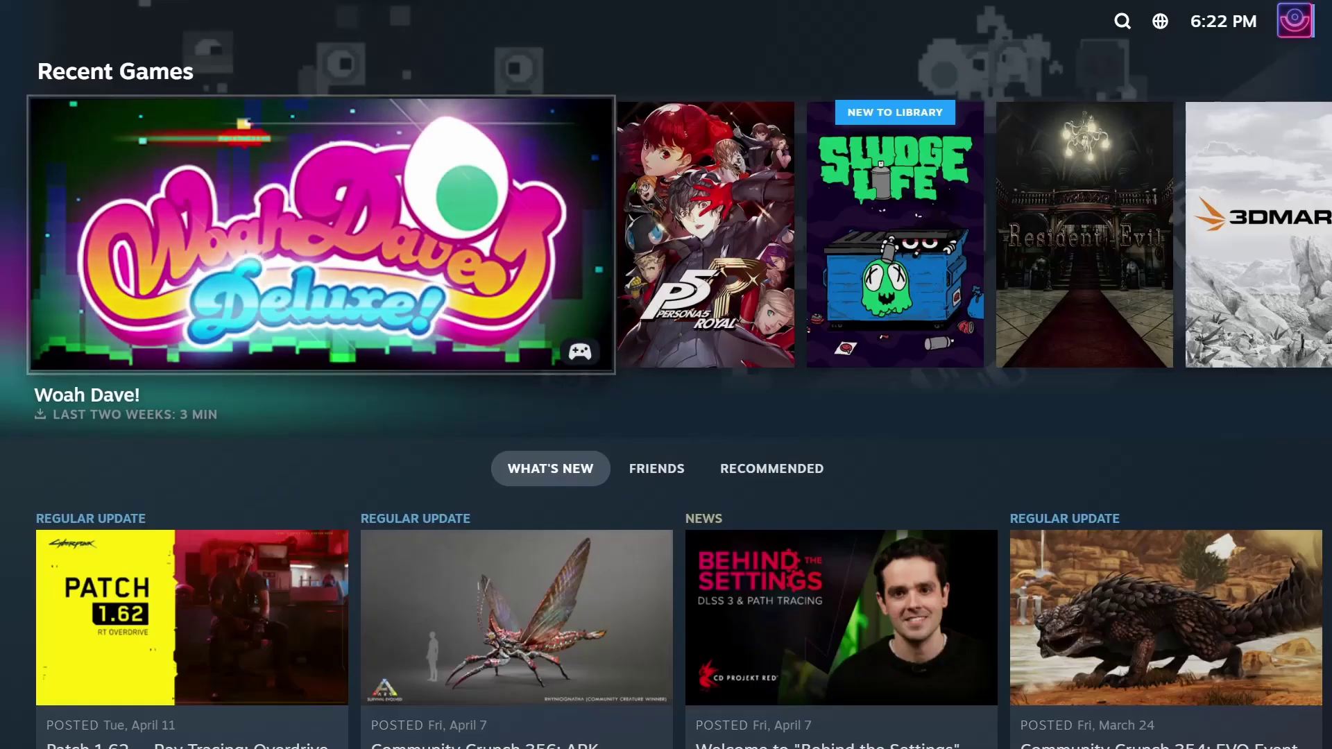
# - Move focus right along Steam's Recent Games row from Woah Dave! toward 3DMARK
pyautogui.press('Right')
pyautogui.press('Right')
pyautogui.press('Right')
pyautogui.press('Right')
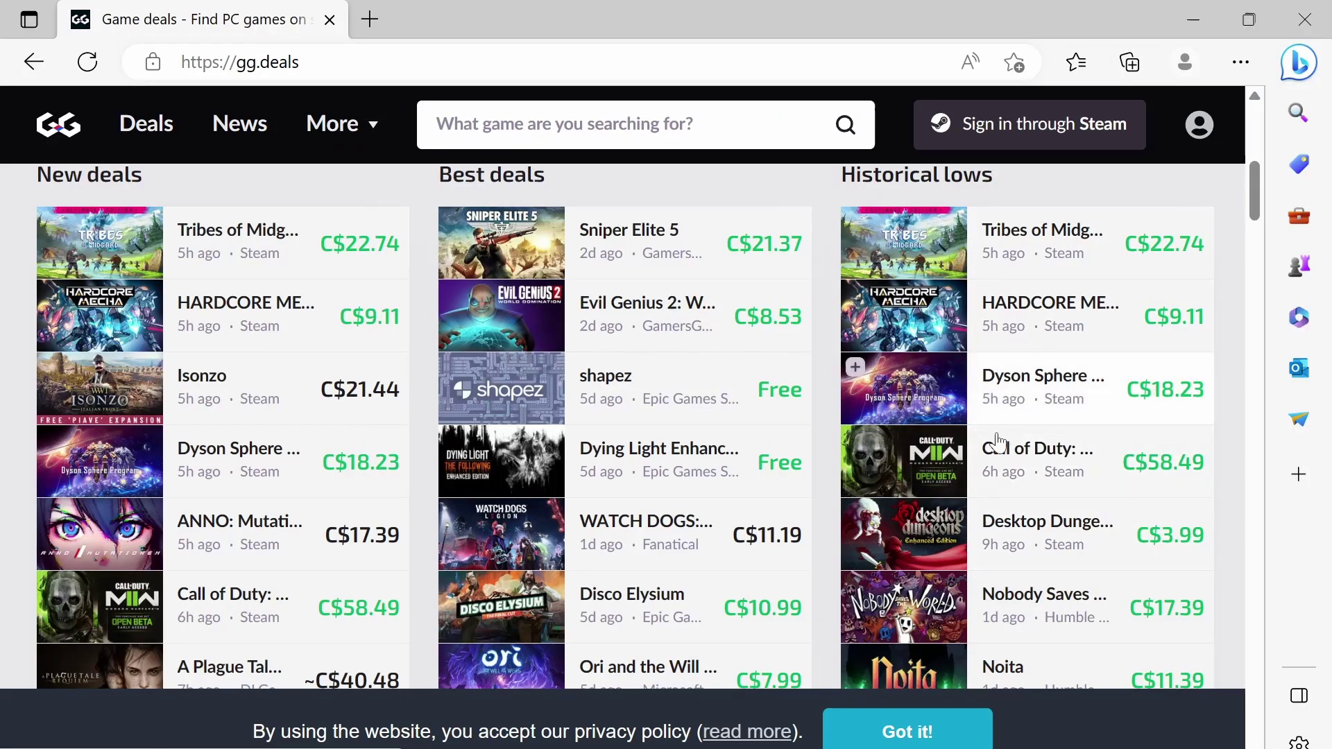
# - Move the battery widget to the top centre and open the AYANEO server's #announcements channel
pyautogui.scroll(-8, 997, 441)
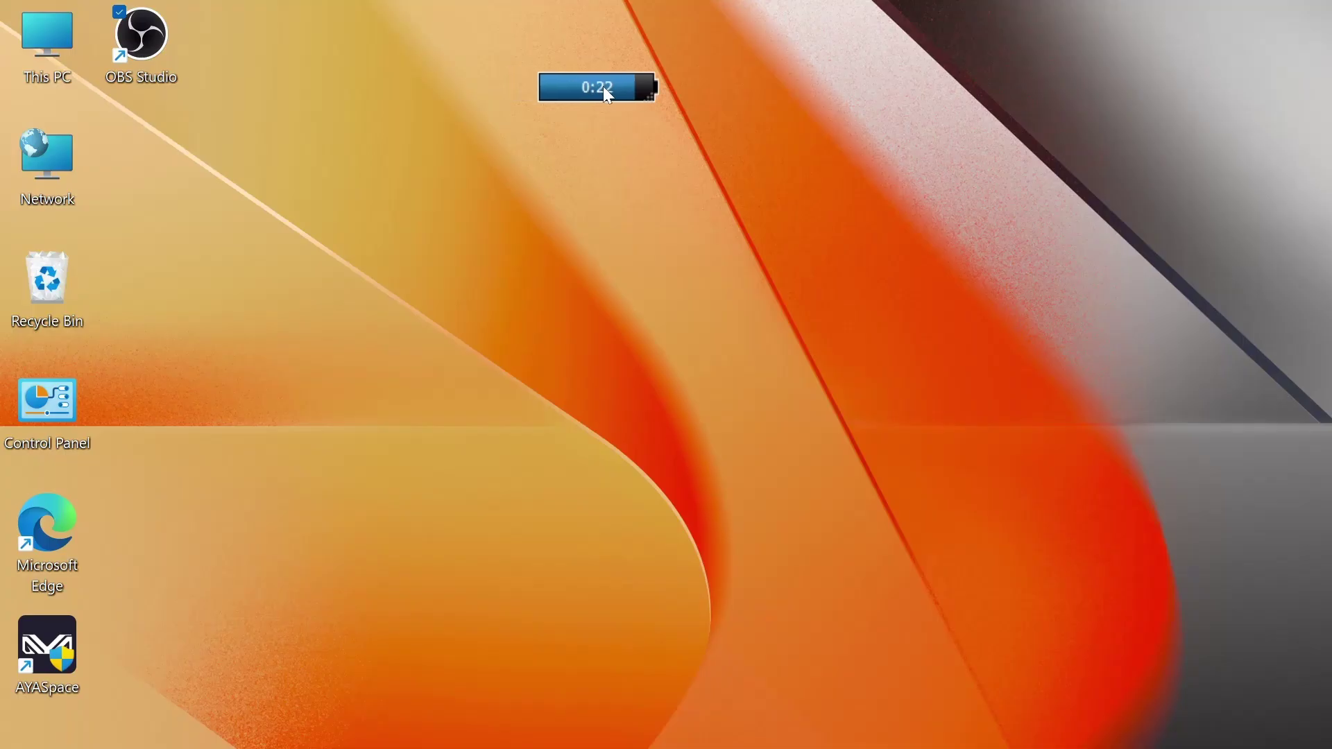
pyautogui.moveTo(602, 86); pyautogui.dragTo(664, 62)
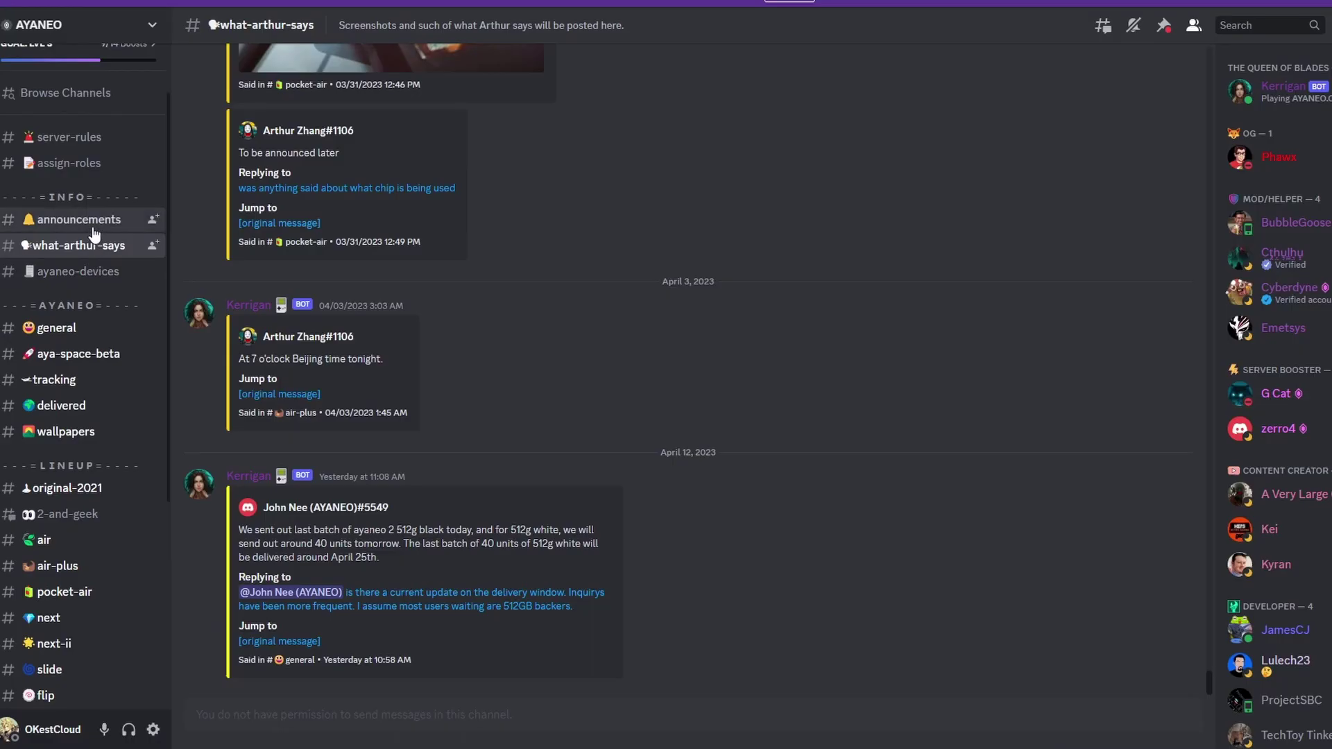
pyautogui.click(78, 219)
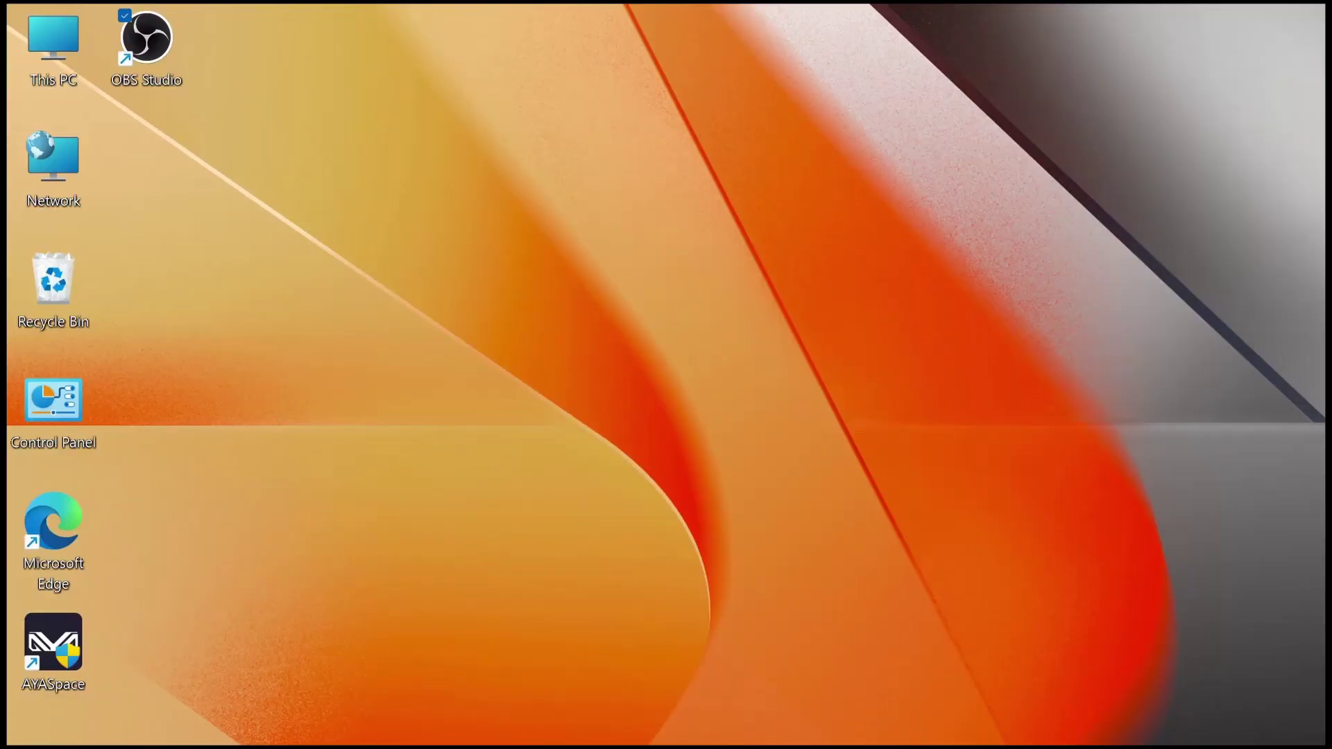
# - Find Windows Update by searching 'wind', install all pending updates, then retry the failed ones
pyautogui.press('super')
pyautogui.click(456, 147)
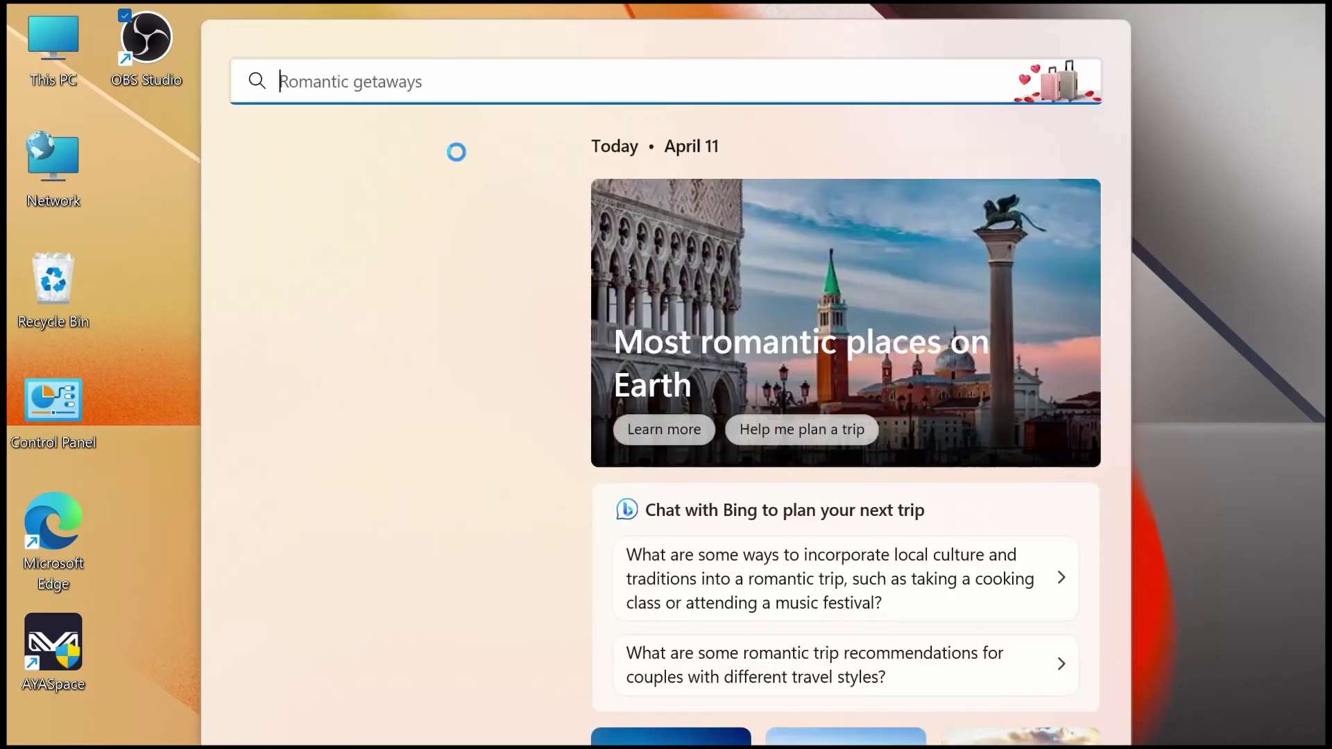
pyautogui.write('wind')
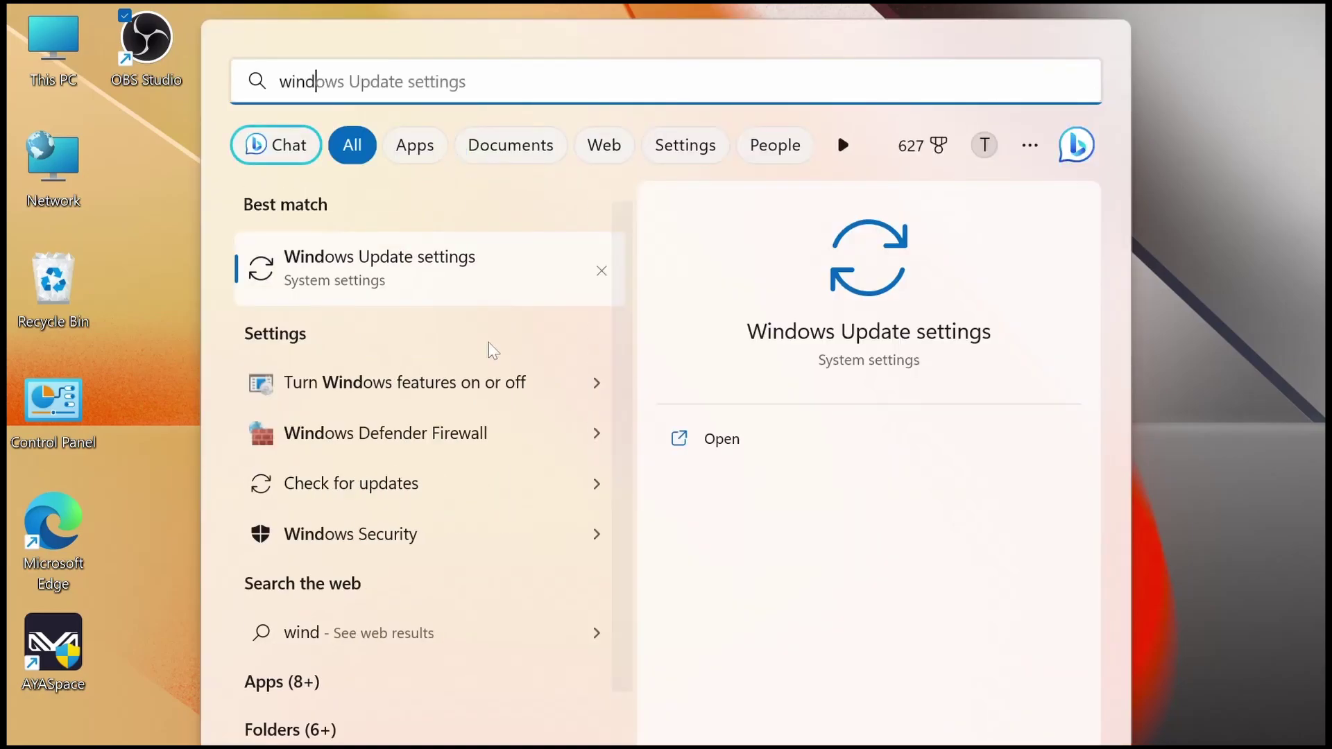
pyautogui.click(721, 443)
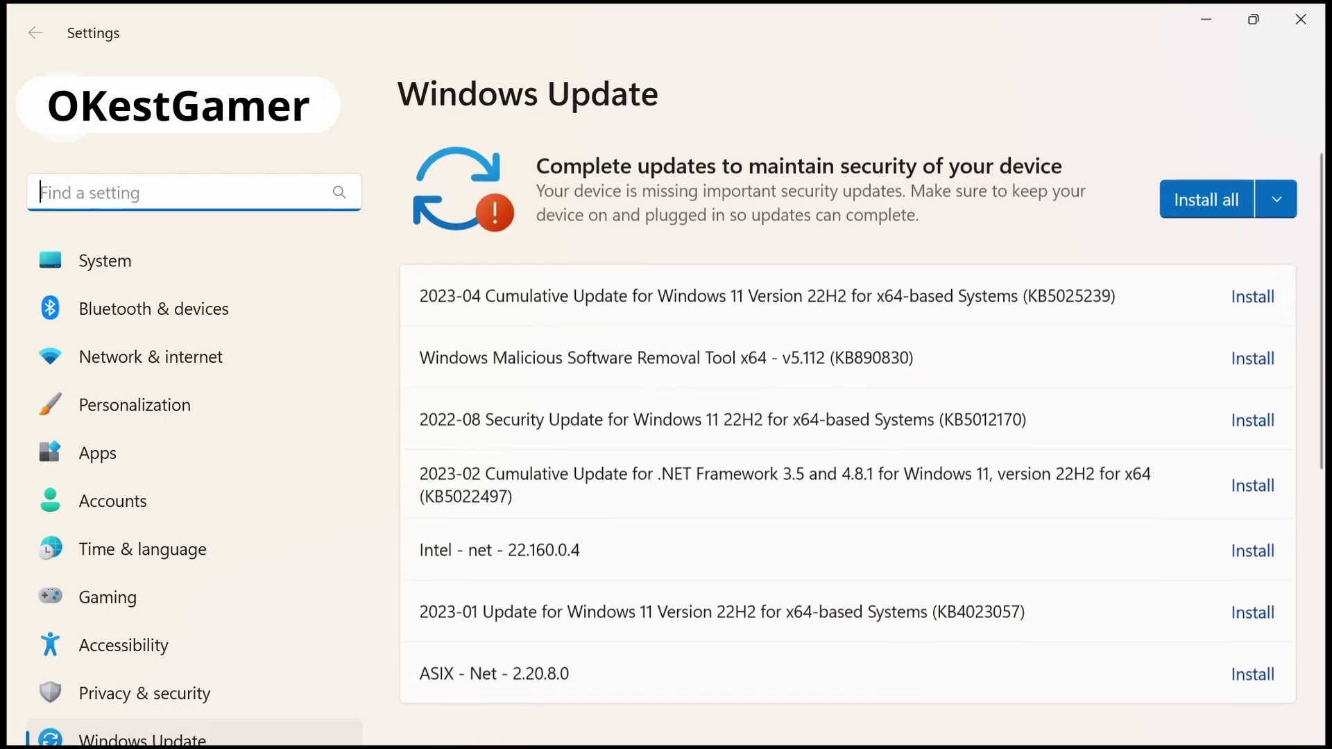
pyautogui.click(1232, 221)
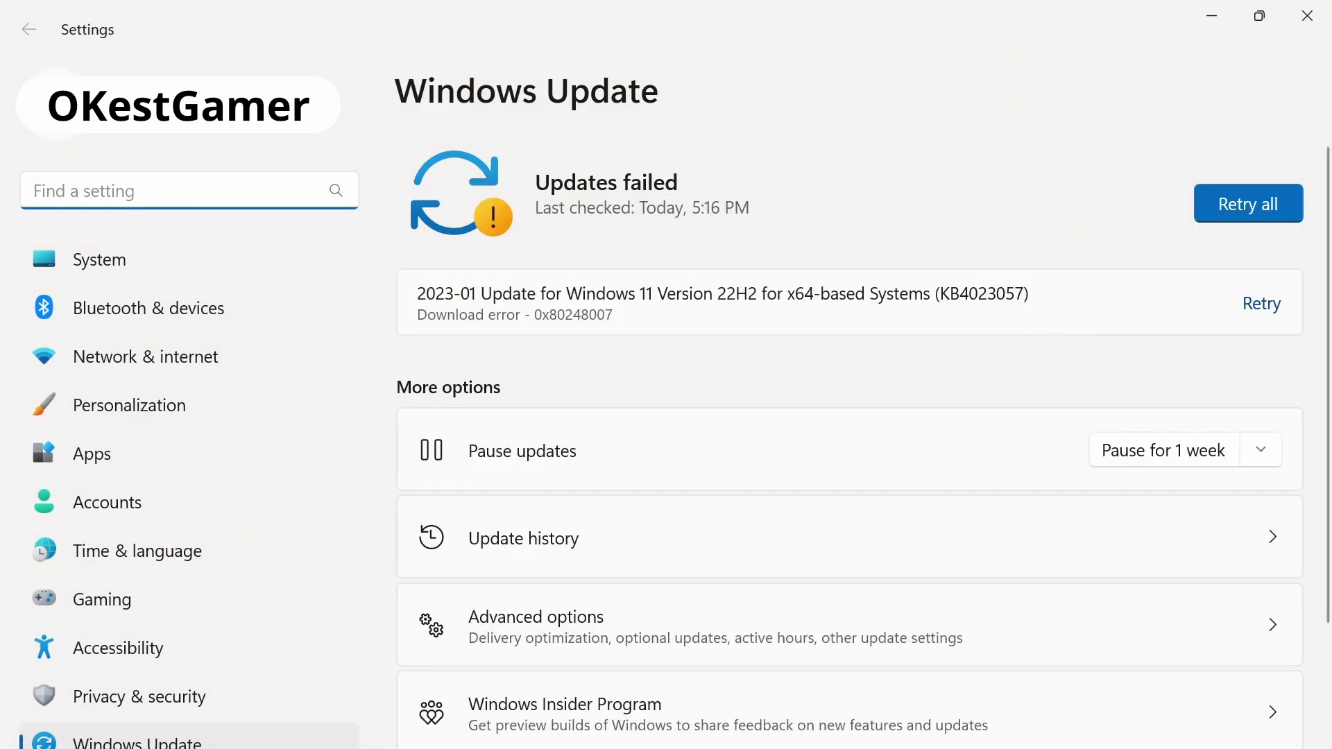
pyautogui.click(1254, 207)
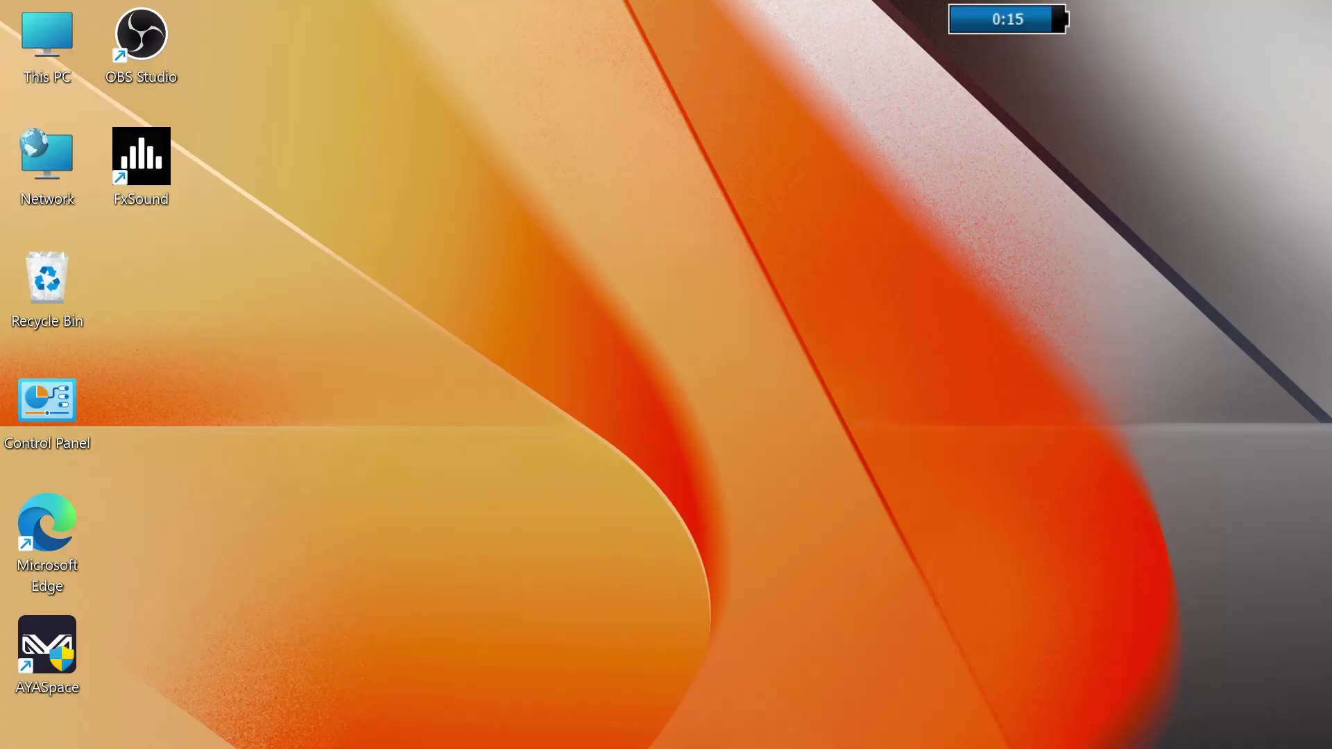
# - Launch AMD Software: Adrenalin Edition from Windows search and download the 23.4.1 driver update
pyautogui.press('super+s')
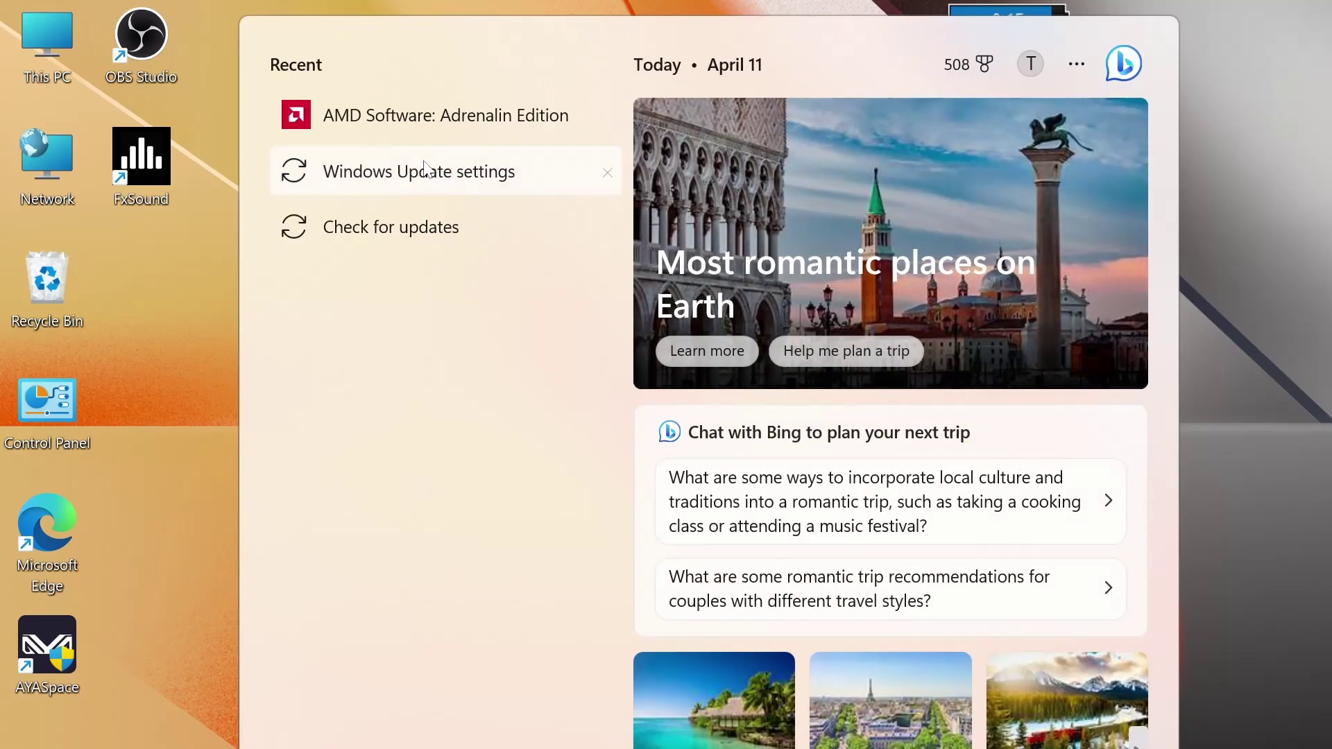
pyautogui.click(433, 123)
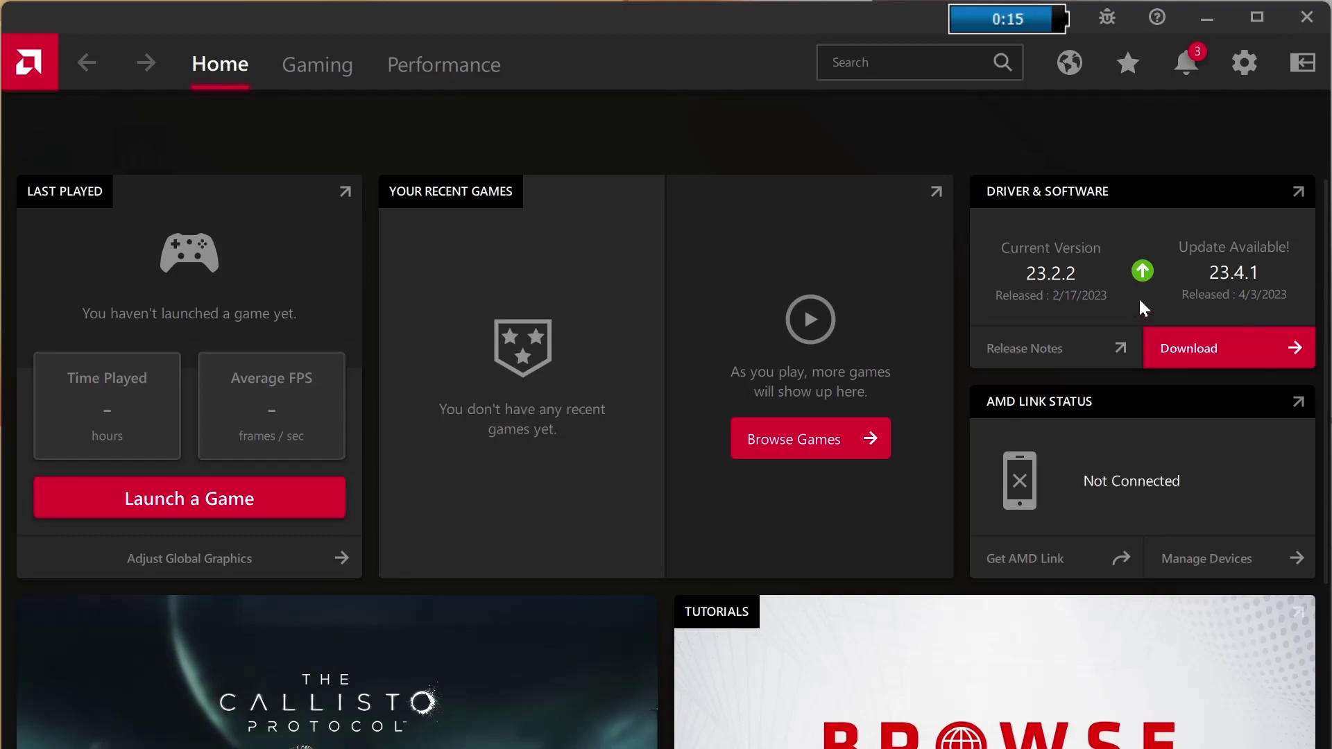
pyautogui.click(1219, 342)
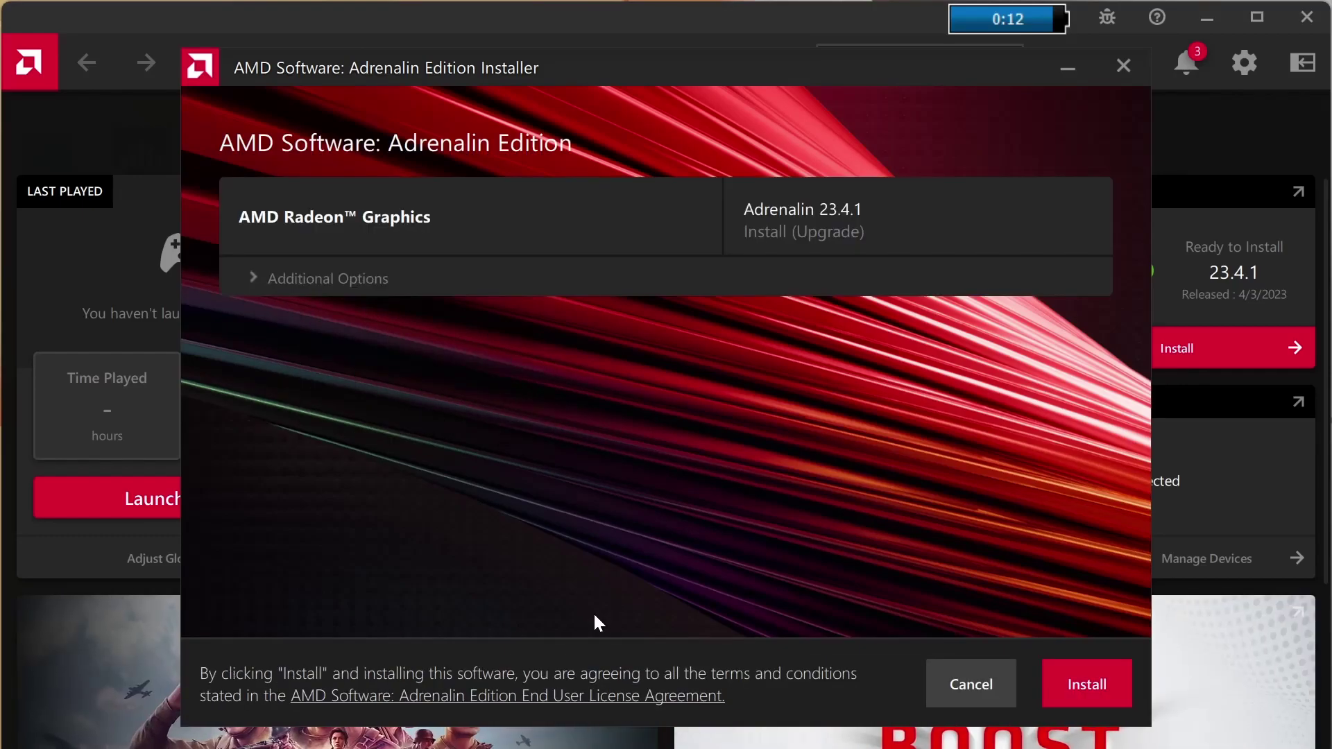
# - Install the Adrenalin 23.4.1 upgrade, leaving Full Install and Factory Reset unchecked
pyautogui.click(261, 279)
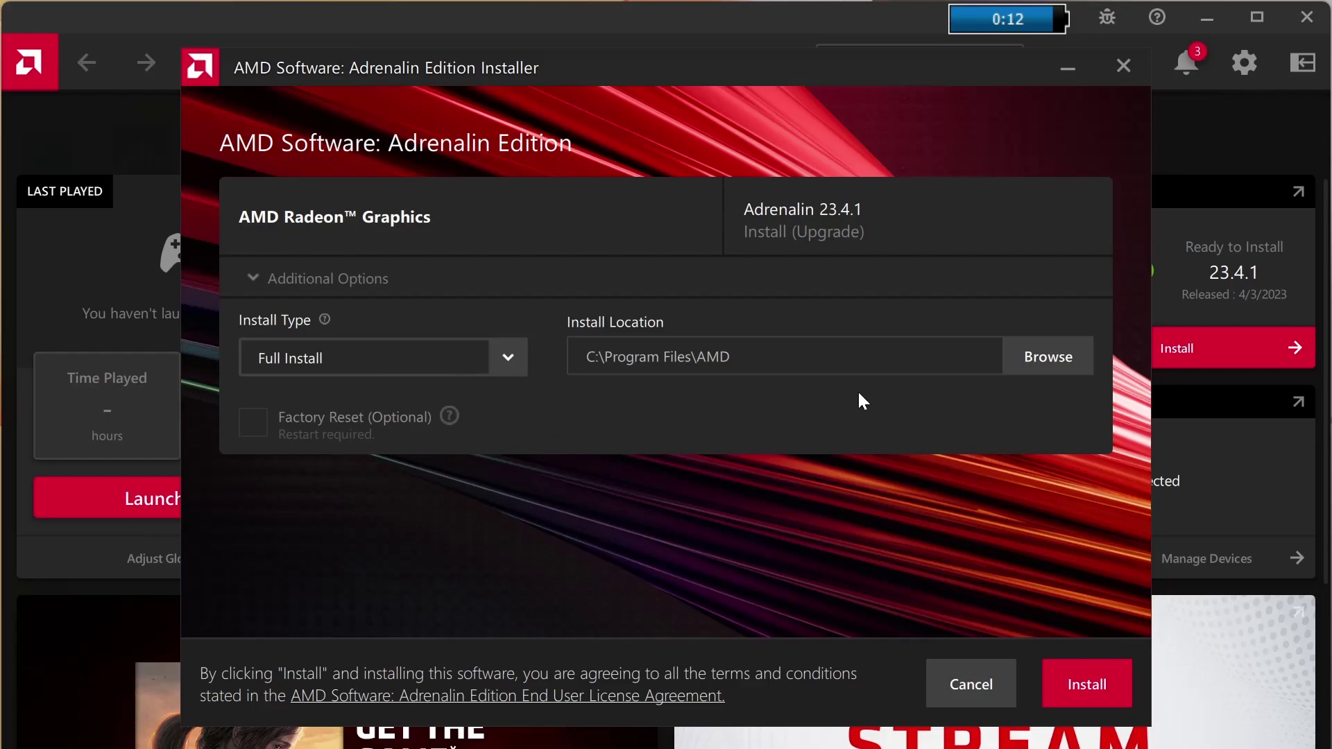
pyautogui.click(1069, 678)
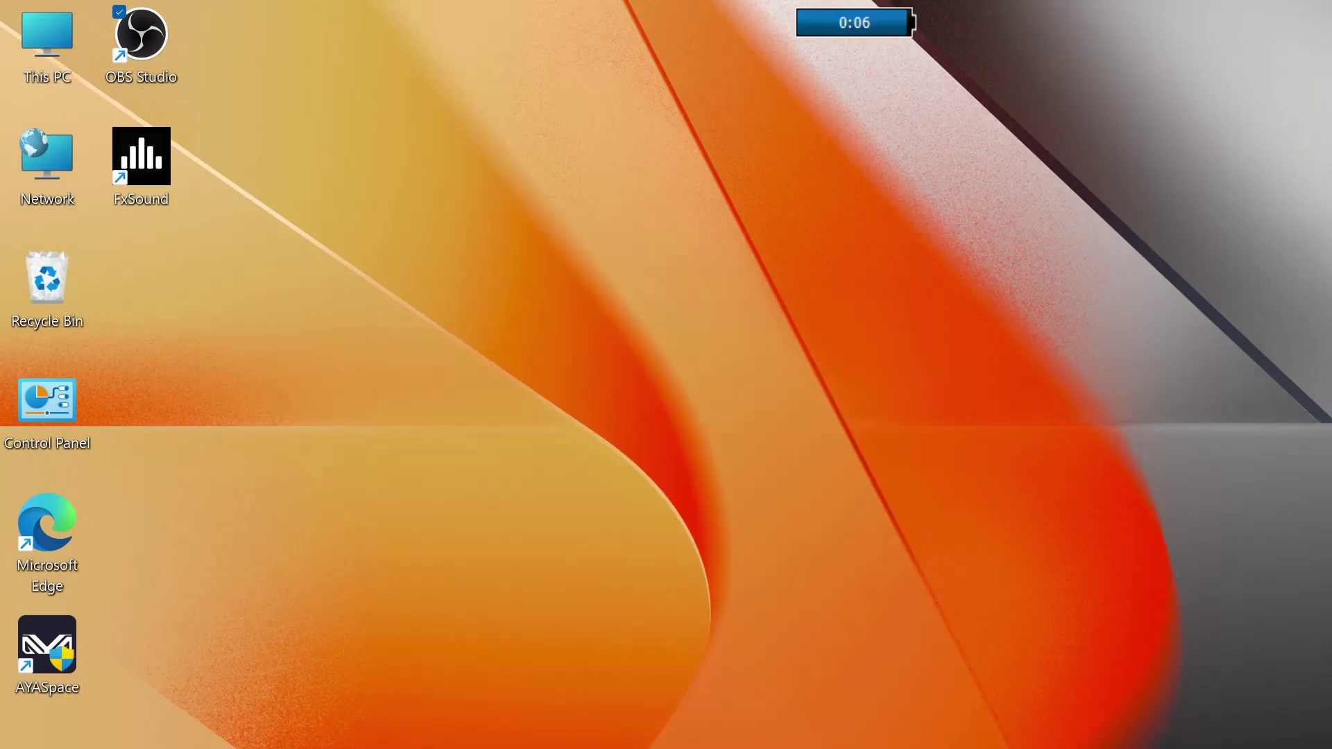
# - Relaunch AMD Software: Adrenalin Edition from Windows search and dismiss the news notice
pyautogui.press('super+s')
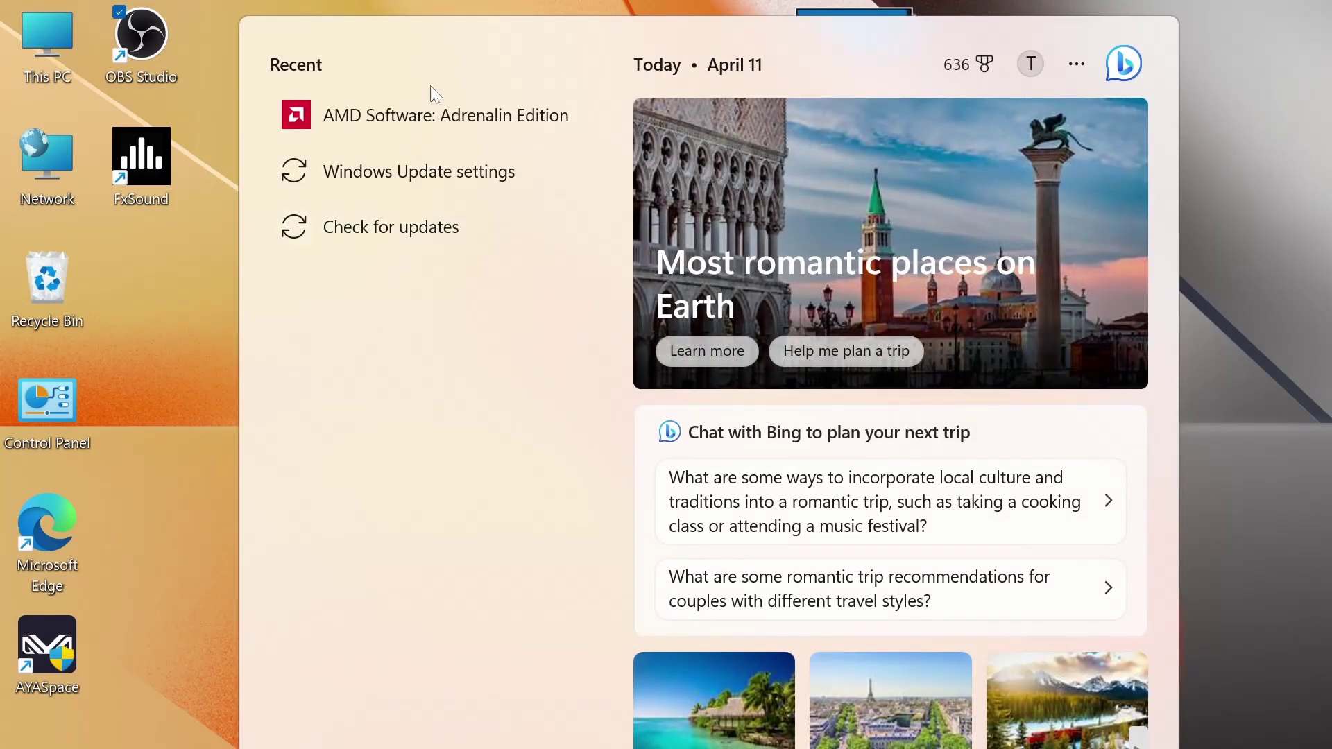
pyautogui.click(428, 112)
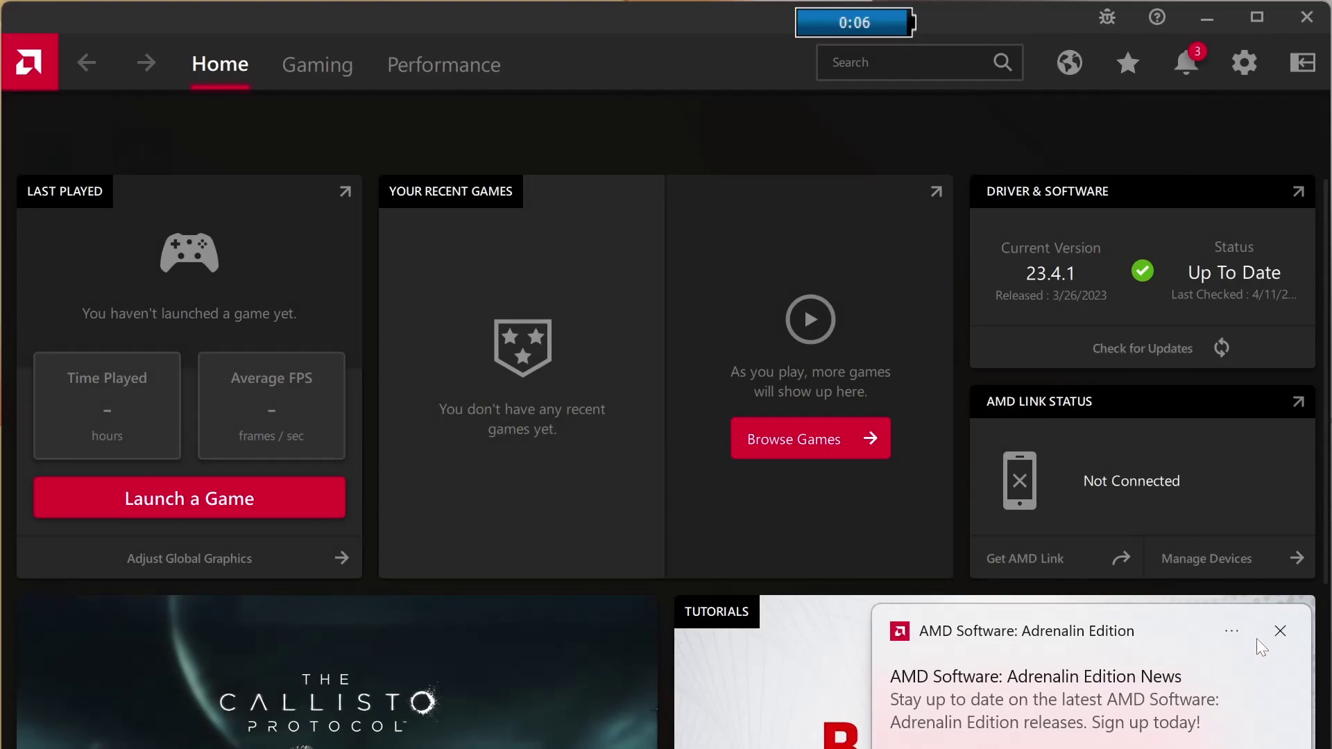
pyautogui.click(1279, 631)
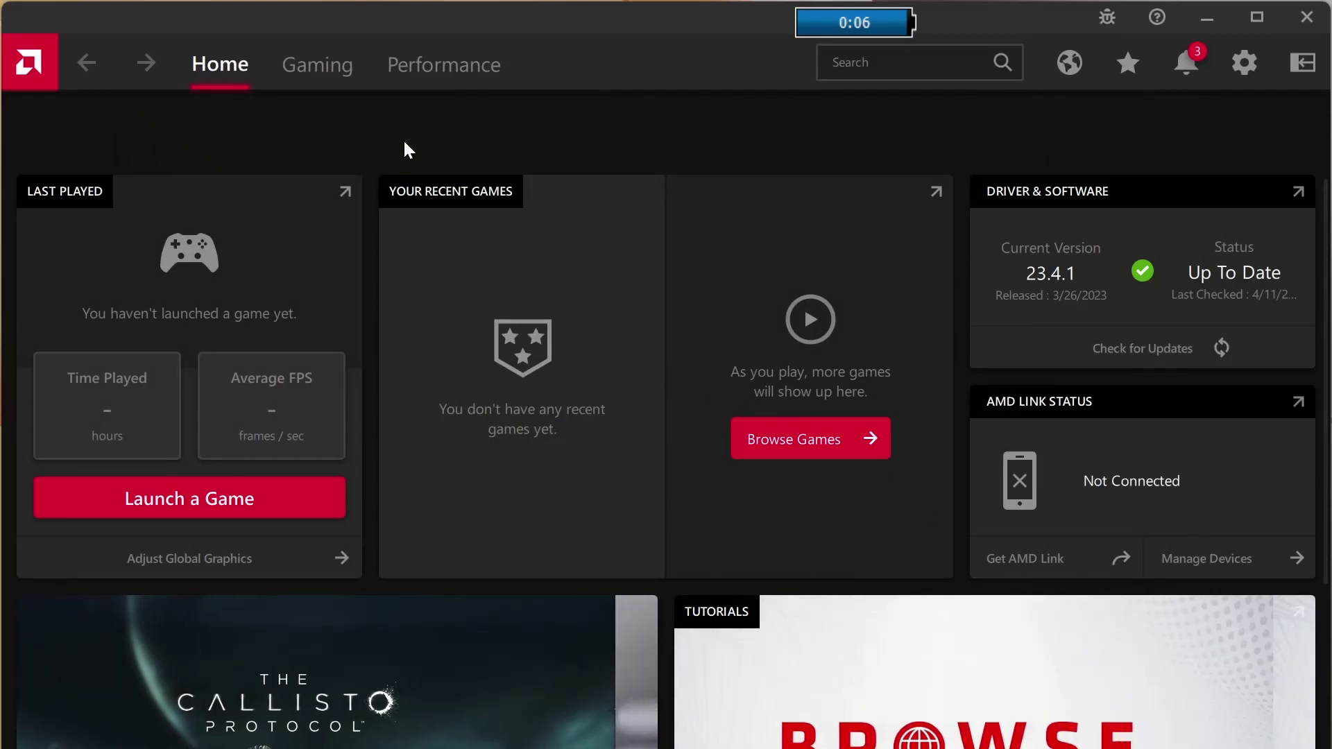
# - Visit the Performance and Tuning pages, then return to the Home dashboard
pyautogui.click(431, 77)
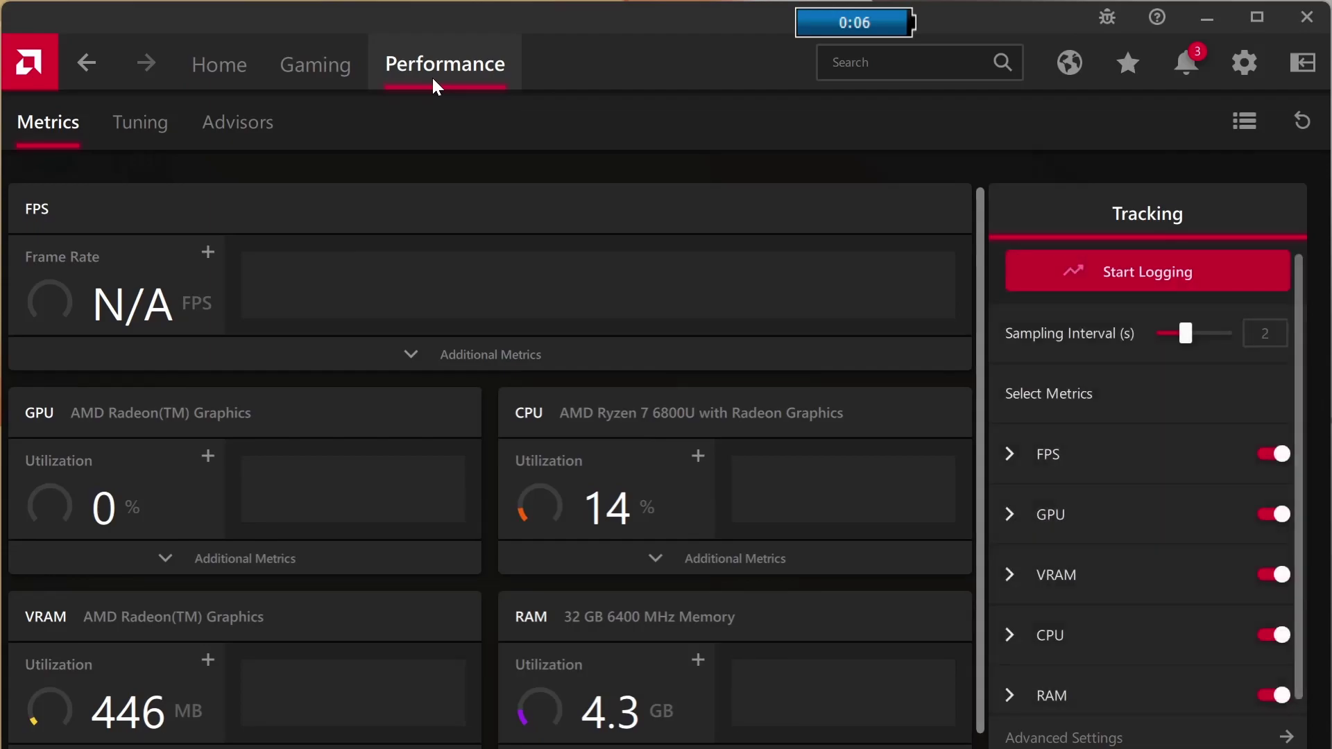
pyautogui.click(154, 125)
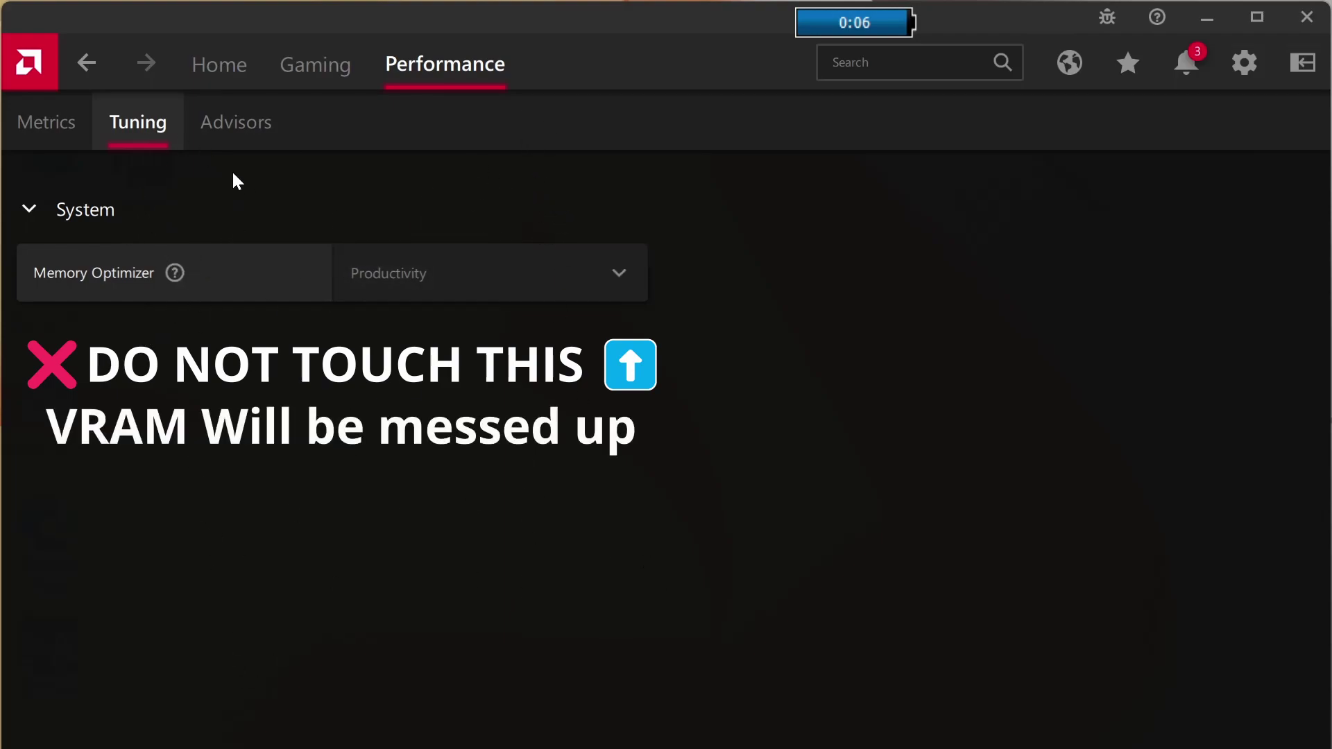
pyautogui.click(221, 85)
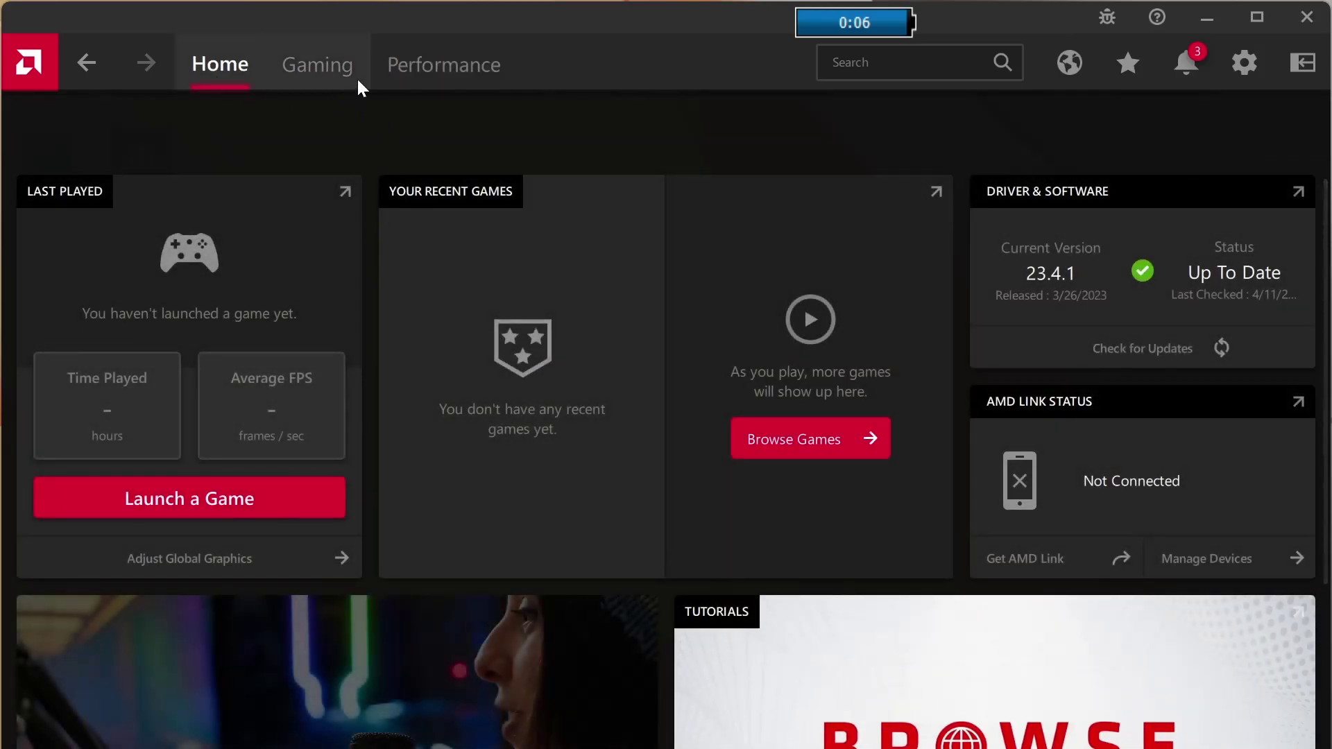
# - Turn on Custom Color in the app's Display settings
pyautogui.click(1232, 65)
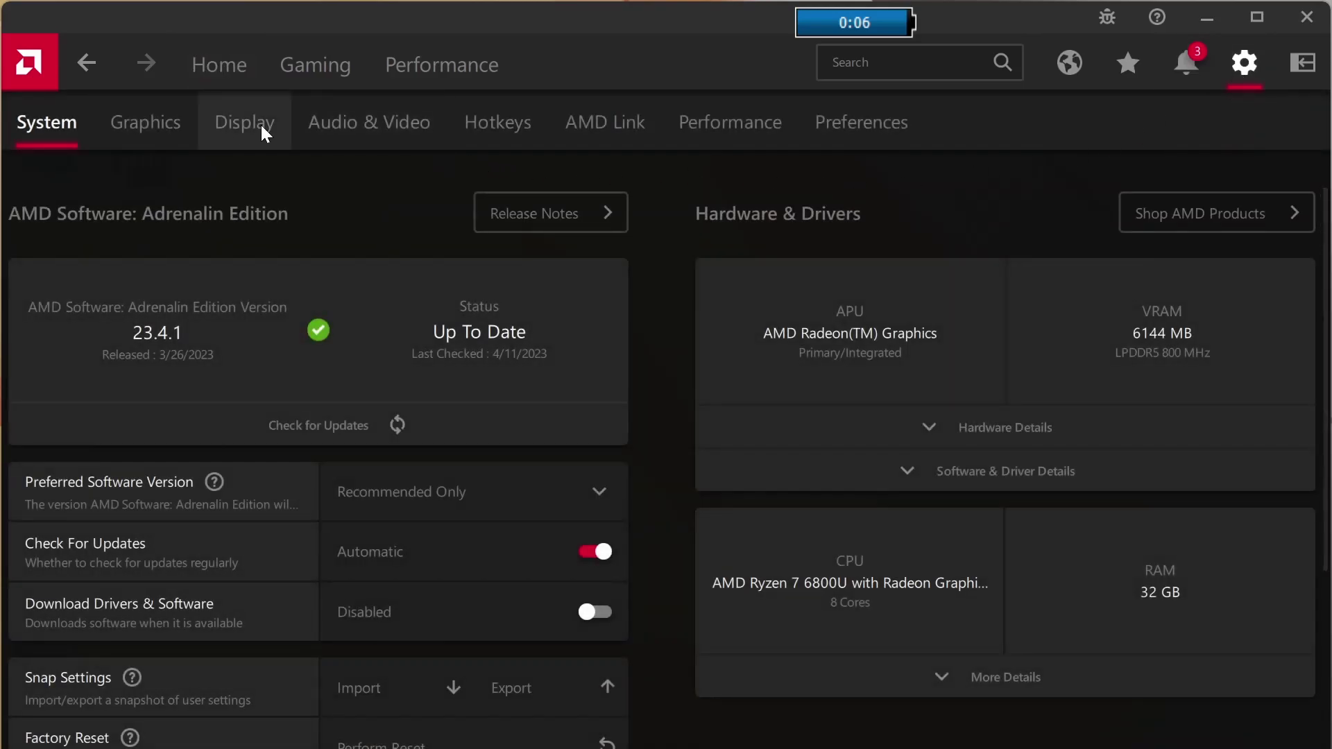
pyautogui.click(261, 125)
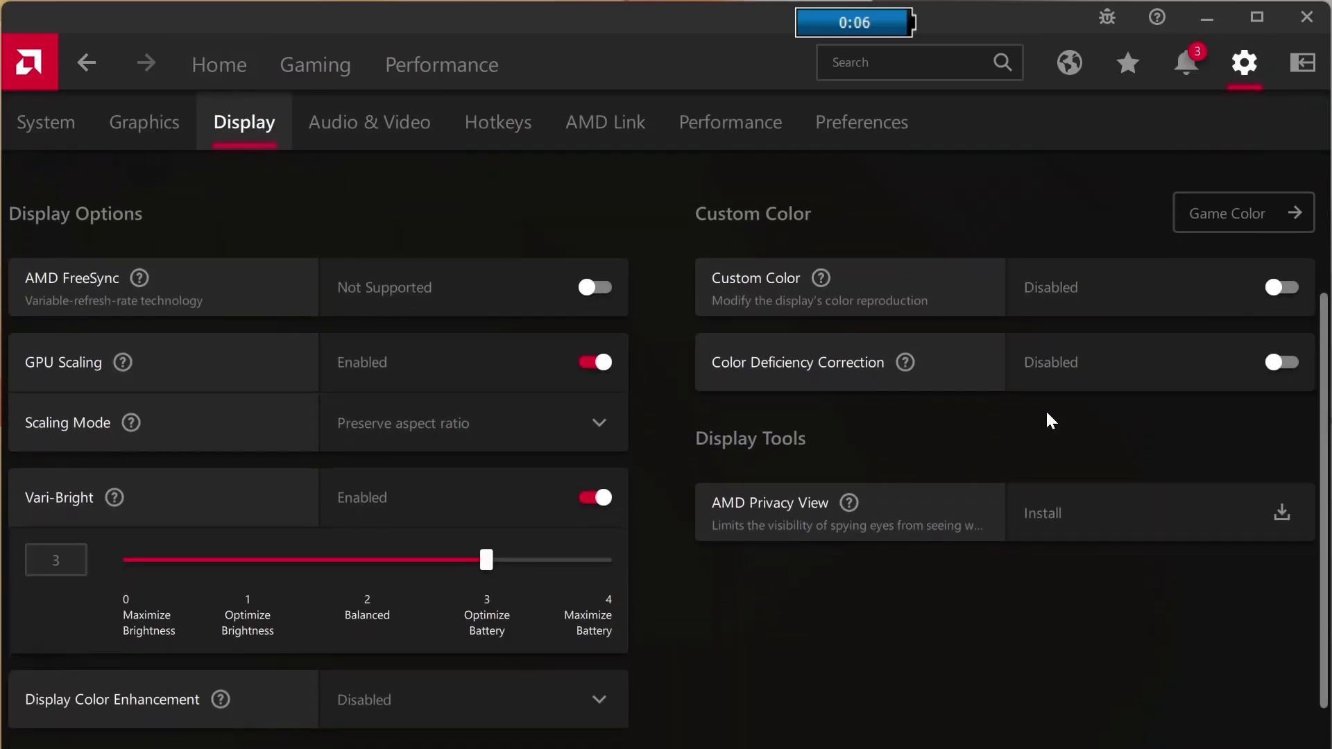
pyautogui.click(1279, 288)
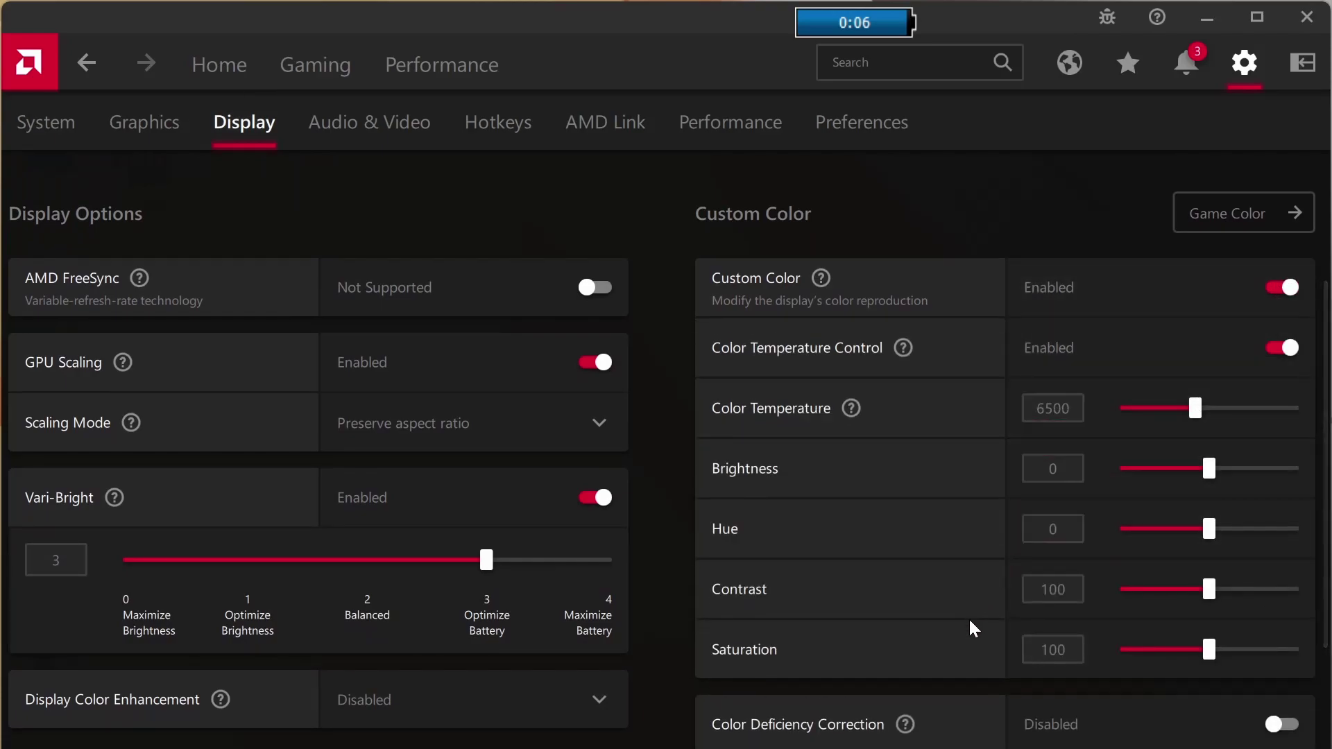
# - Toggle Color Deficiency Correction on and back off, leaving it disabled
pyautogui.scroll(-1, 993, 633)
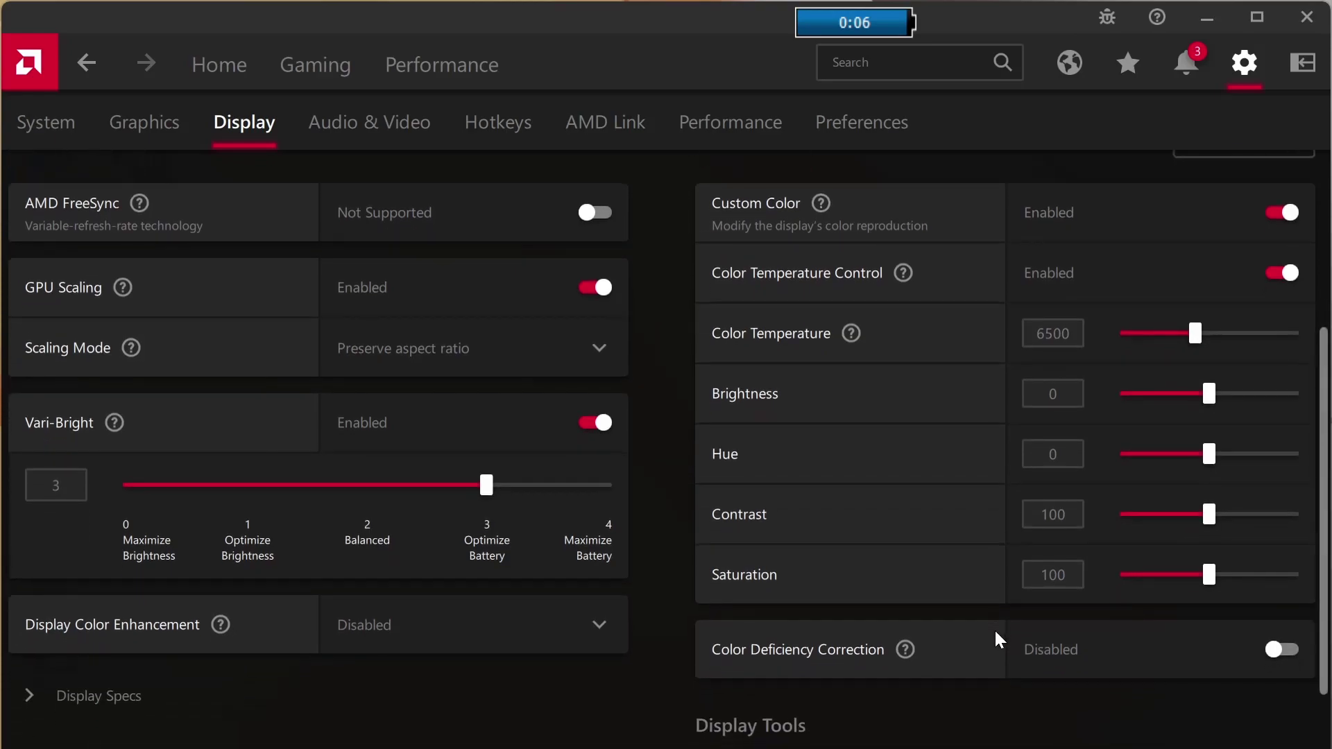
pyautogui.click(1281, 649)
pyautogui.scroll(-1, 1220, 610)
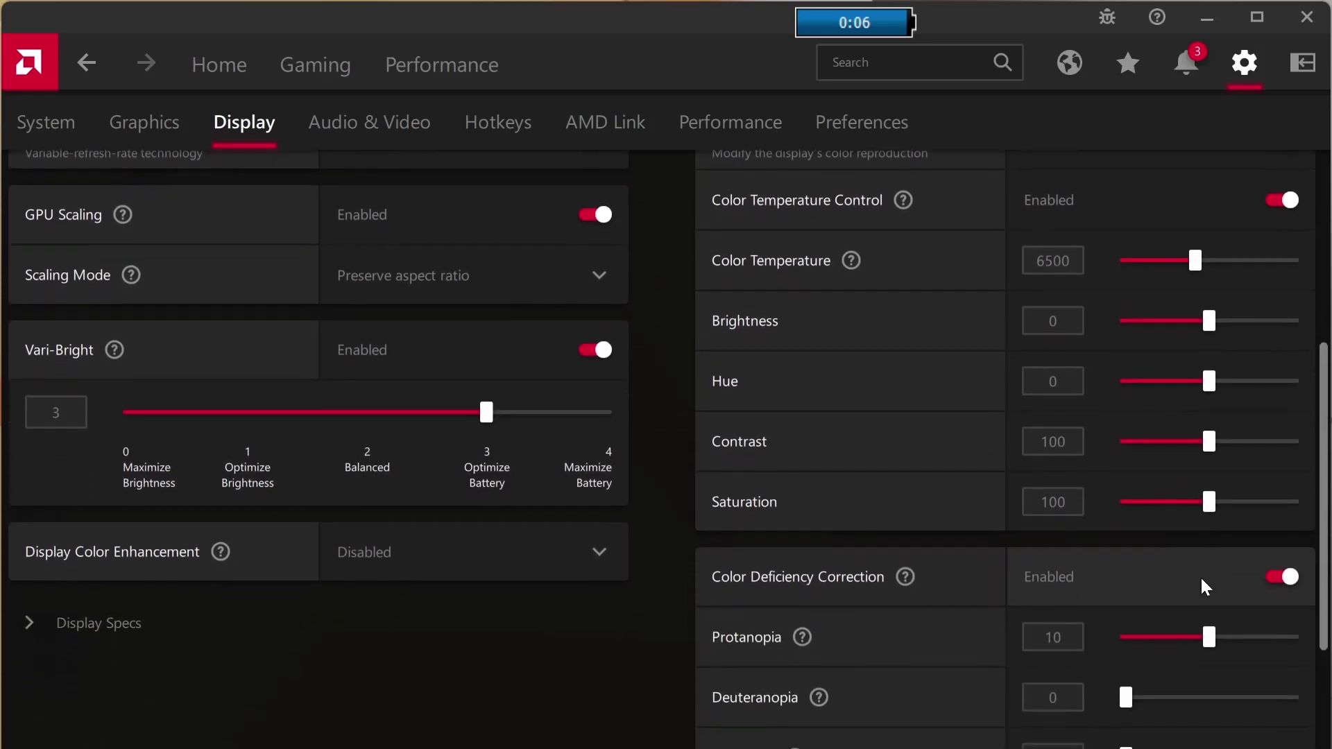
pyautogui.scroll(-3, 1209, 690)
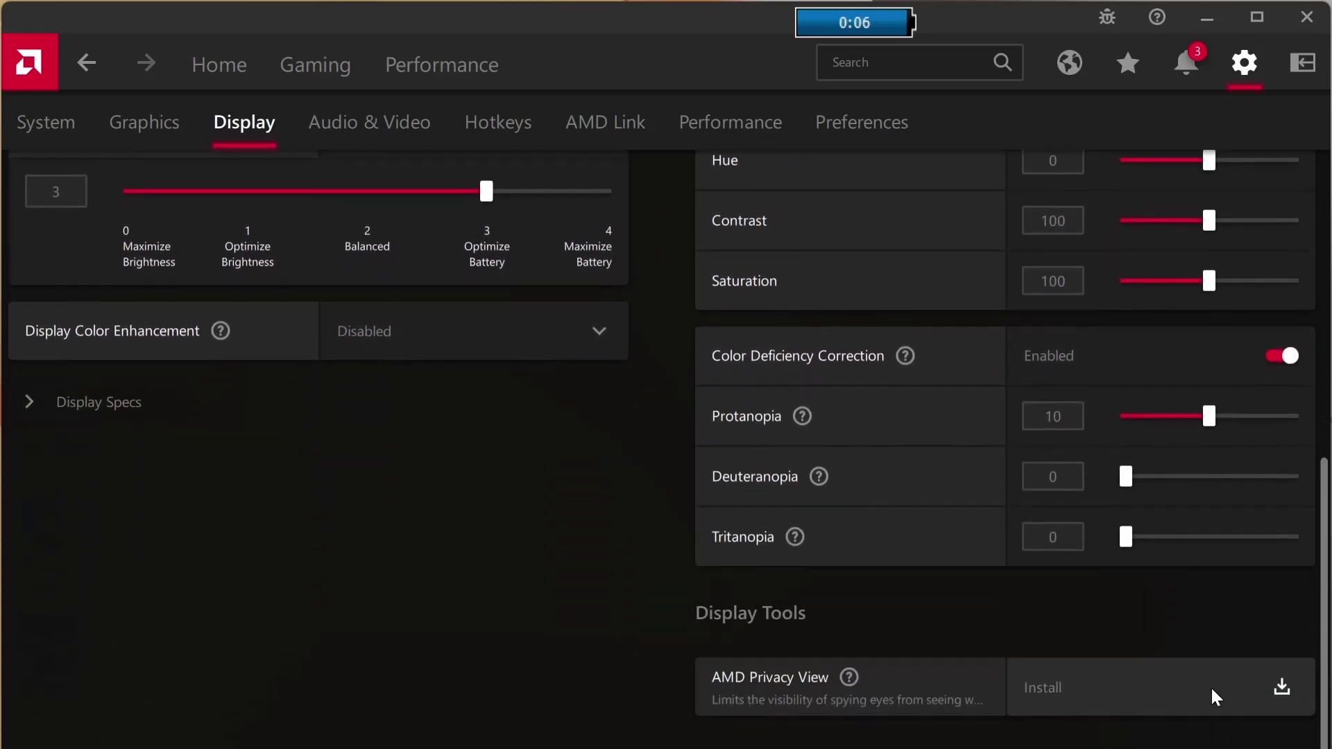
pyautogui.click(1283, 349)
pyautogui.scroll(7, 1223, 365)
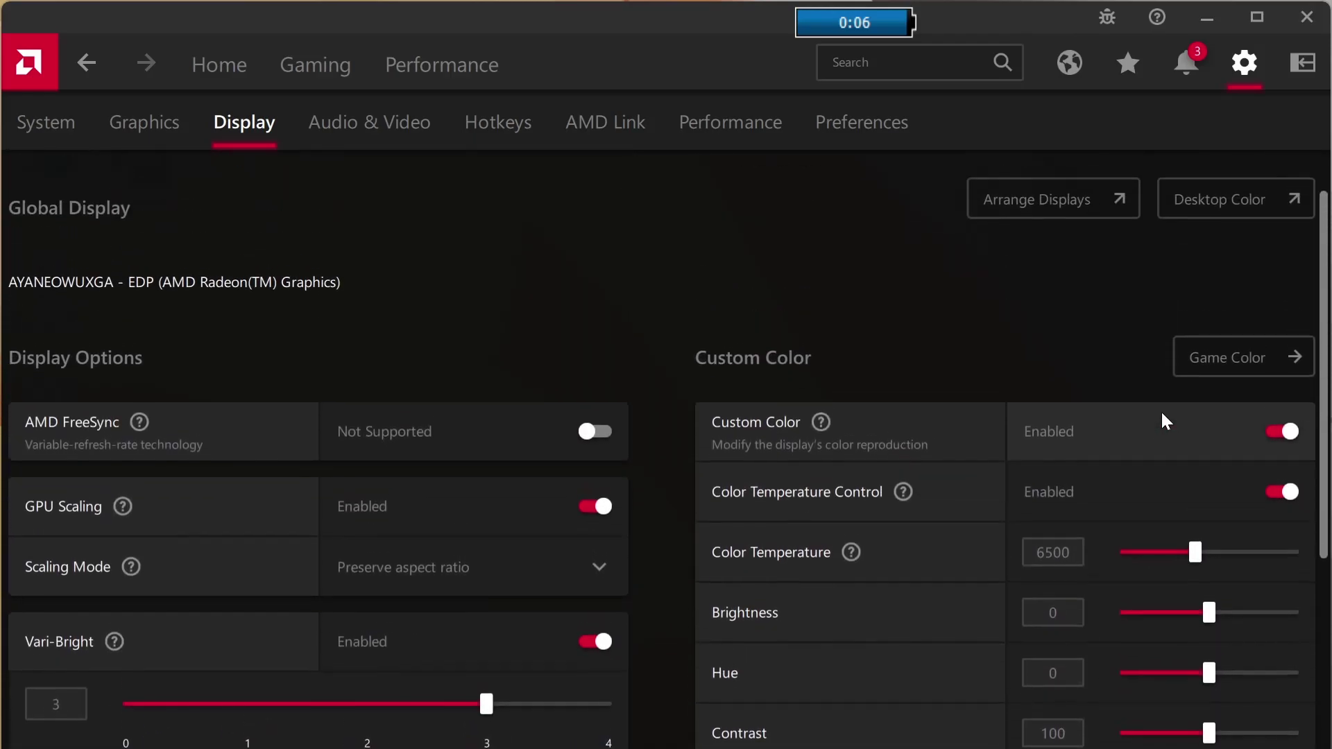
# - Enable Radeon Super Resolution under Graphics Options and skip its info dialog
pyautogui.click(142, 124)
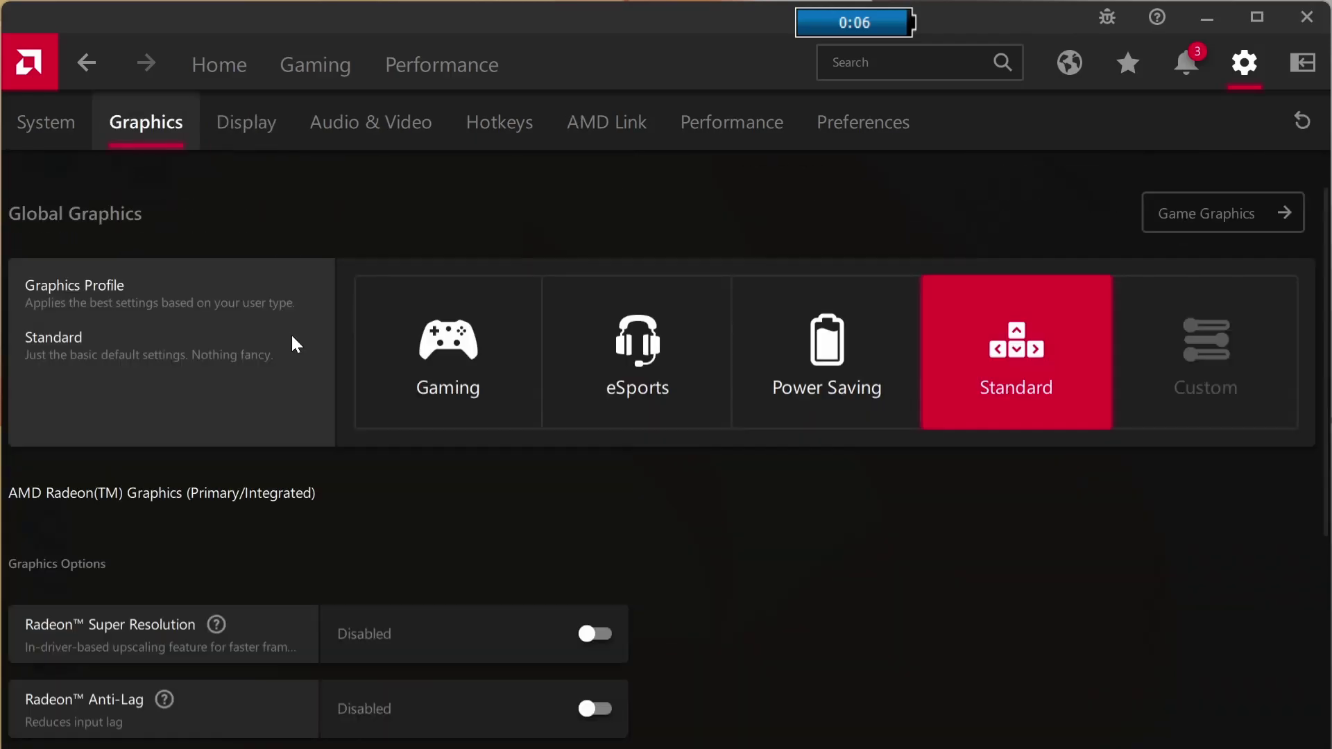
pyautogui.scroll(-1, 298, 347)
pyautogui.scroll(-5, 305, 349)
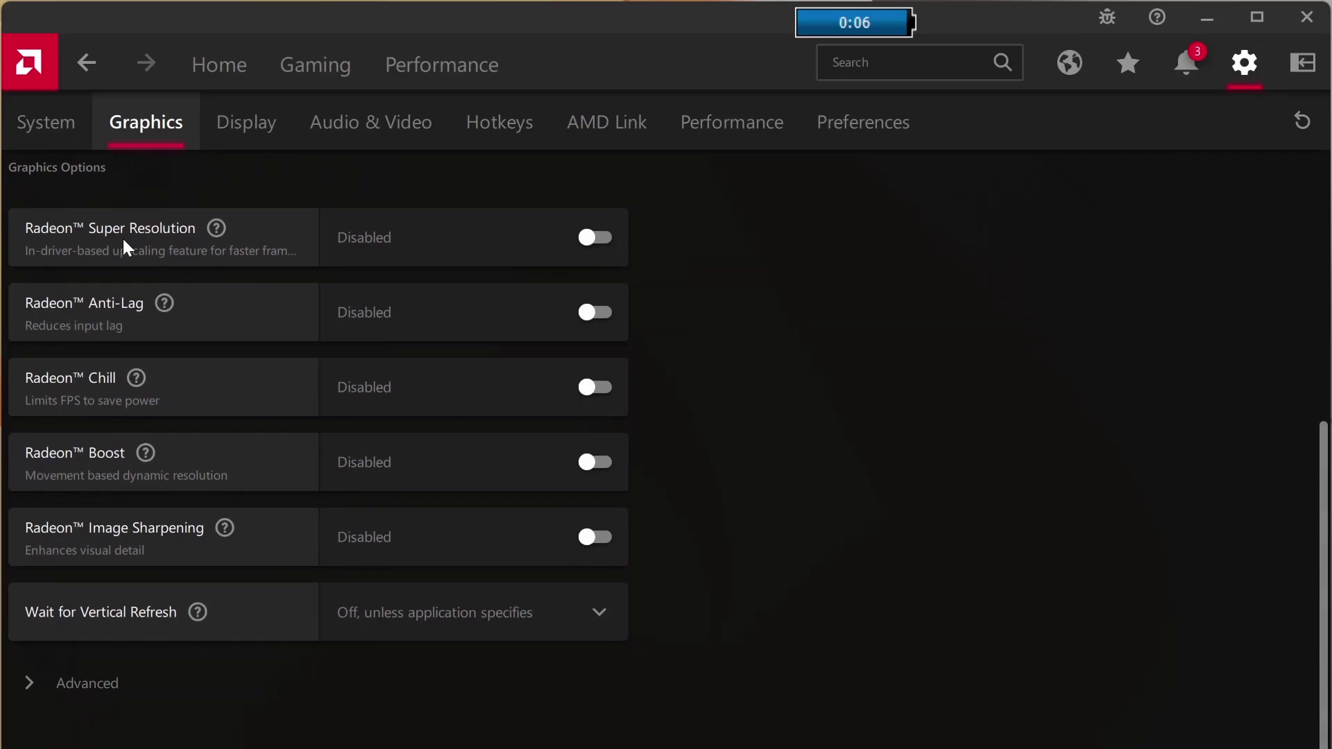
pyautogui.click(594, 234)
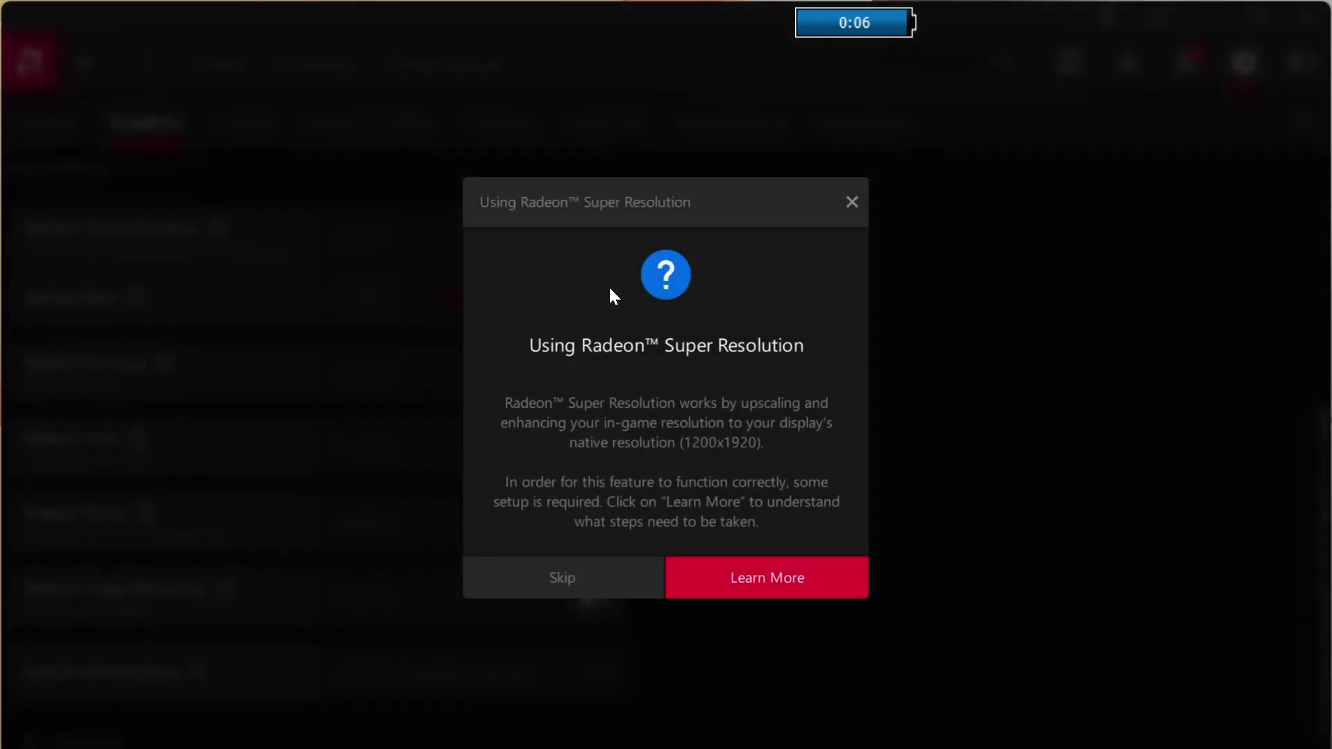
pyautogui.click(613, 580)
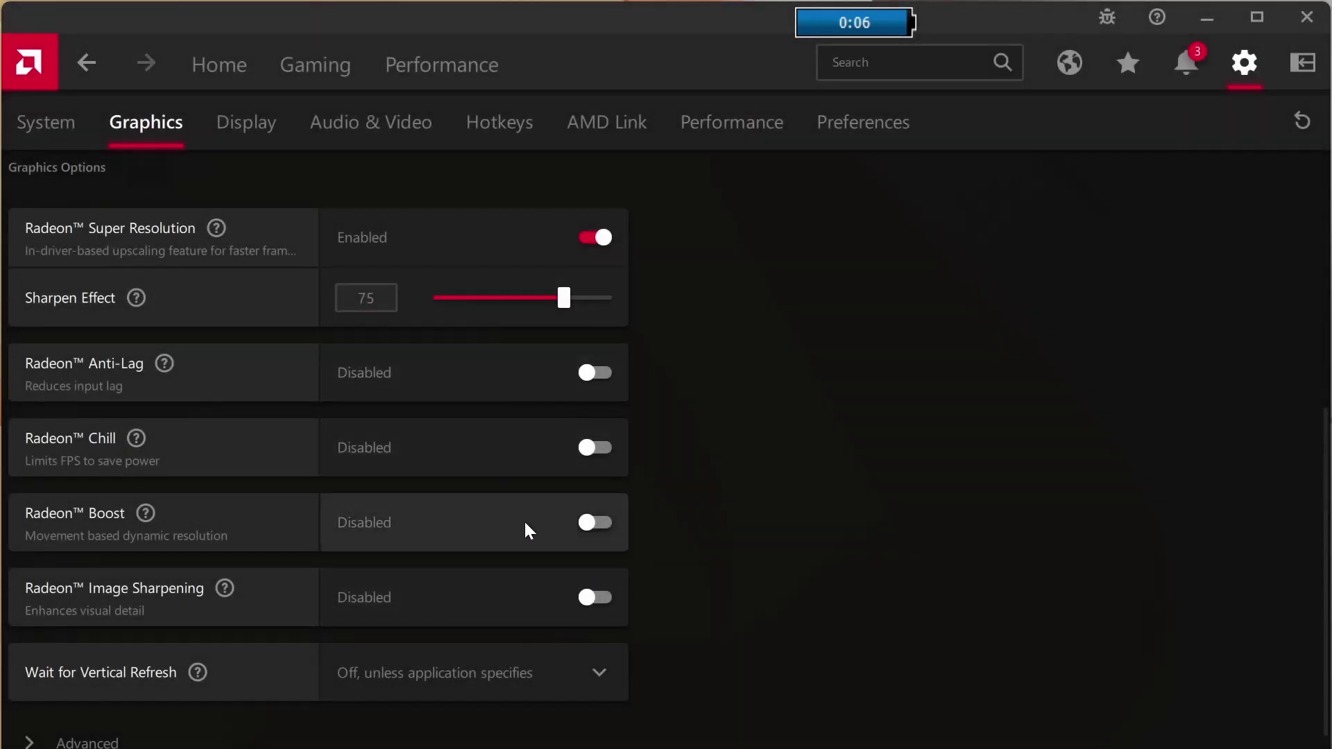
pyautogui.scroll(4, 494, 317)
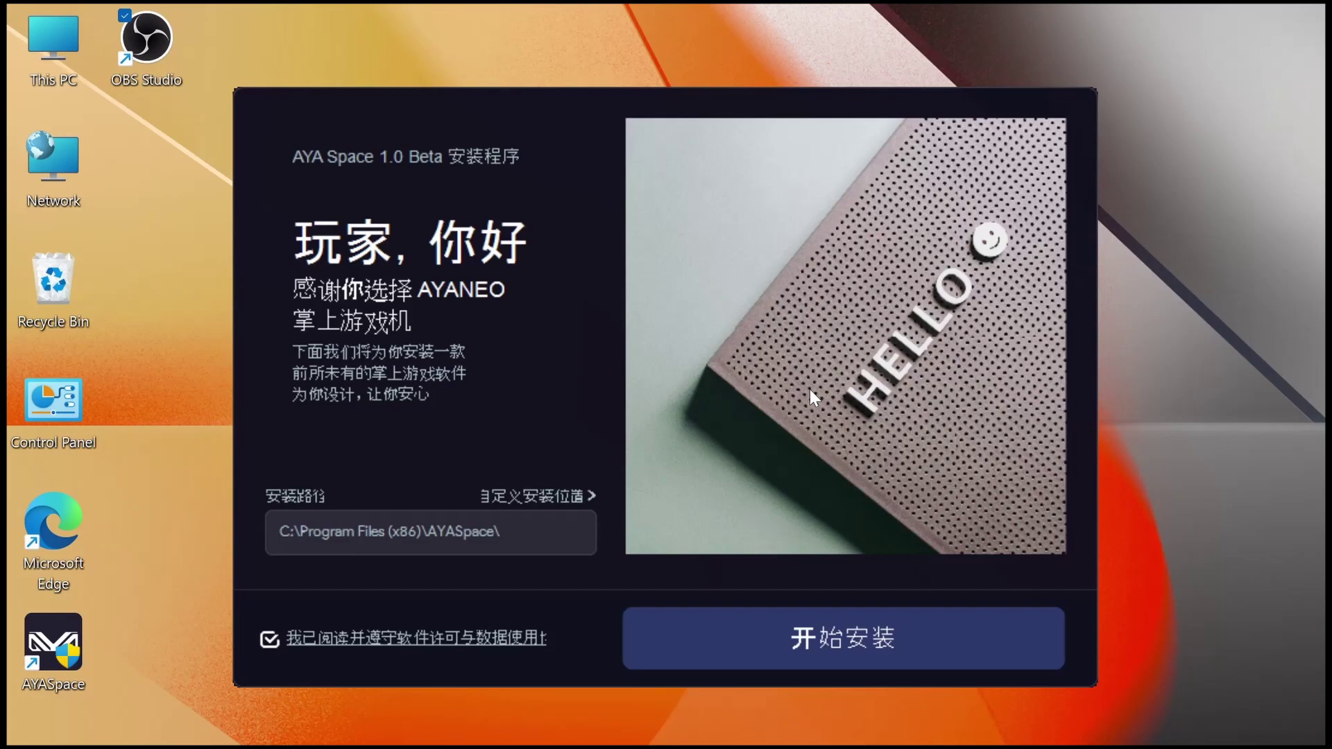
# - Install AYA Space to C:\Program Files (x86)\AYASpace\ and launch it when installation finishes
pyautogui.click(721, 635)
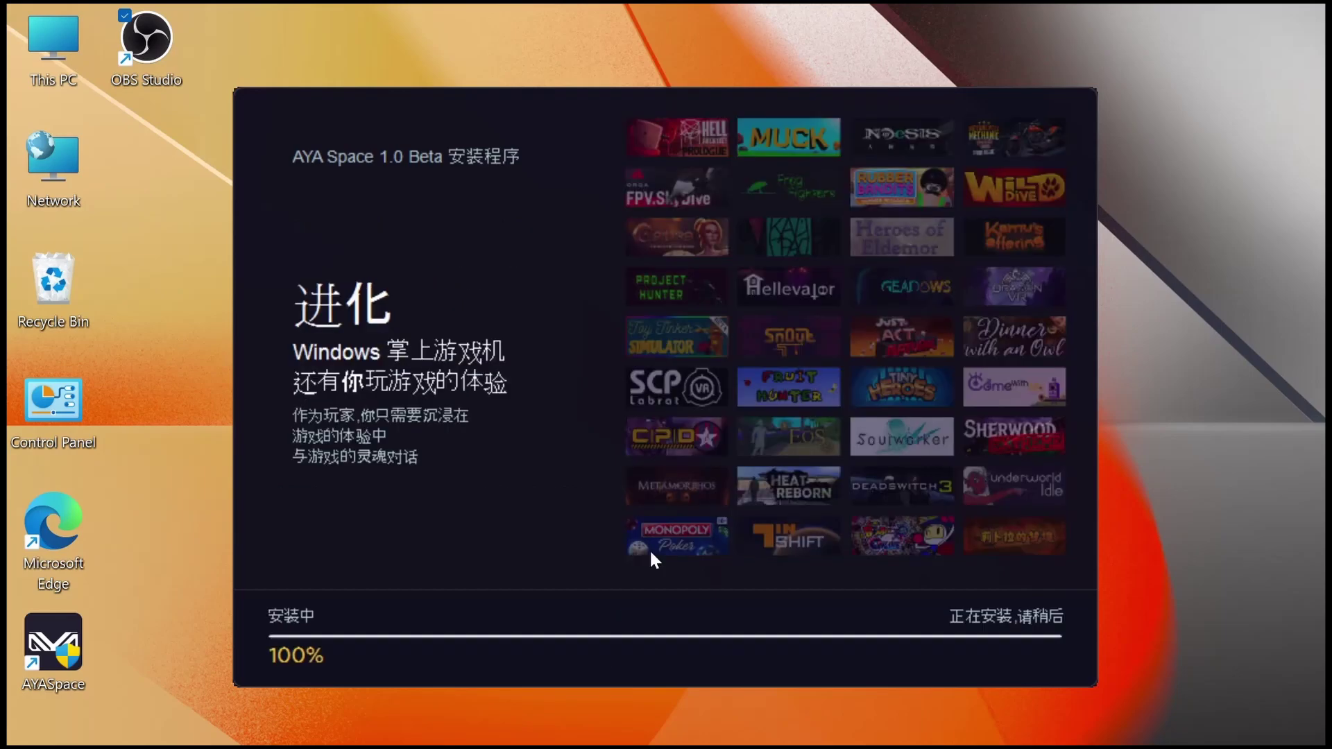
pyautogui.click(655, 627)
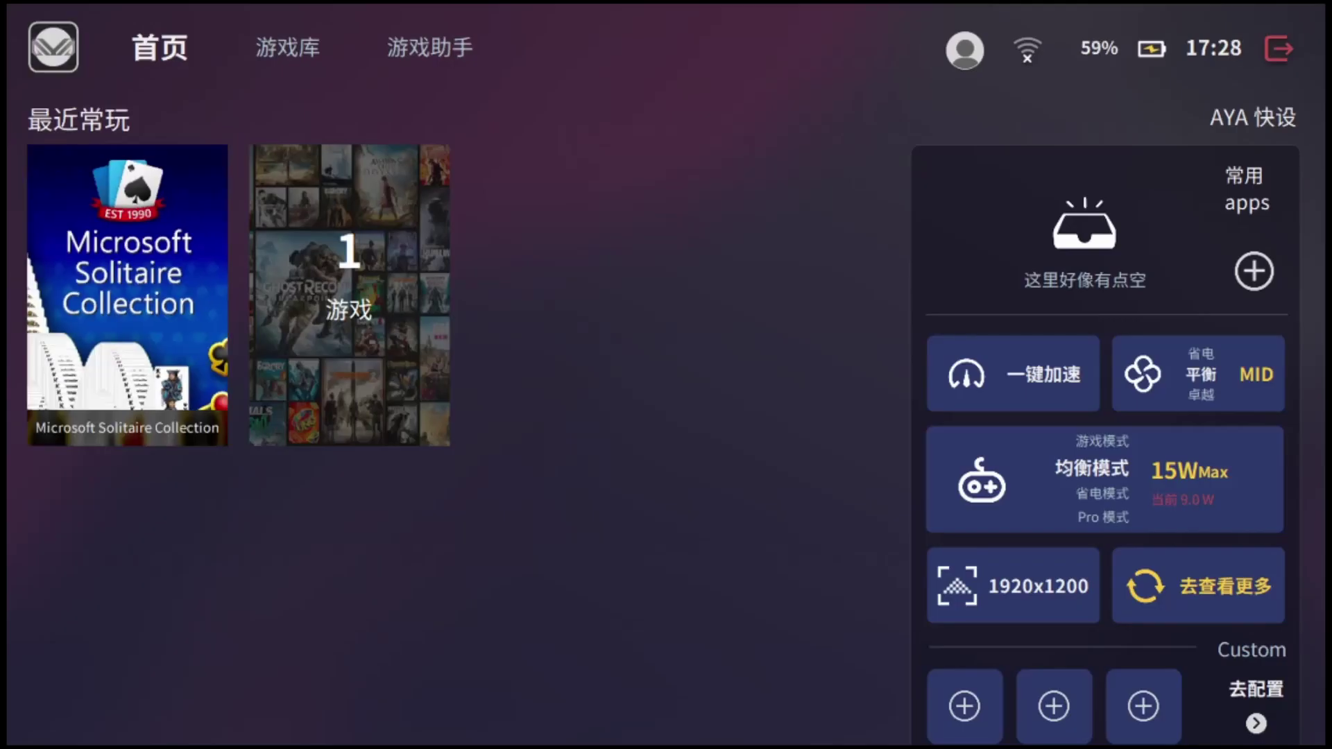
# - Switch AYA Space's language from Simplified Chinese to English, keep the Classic theme, and apply
pyautogui.press('Return')
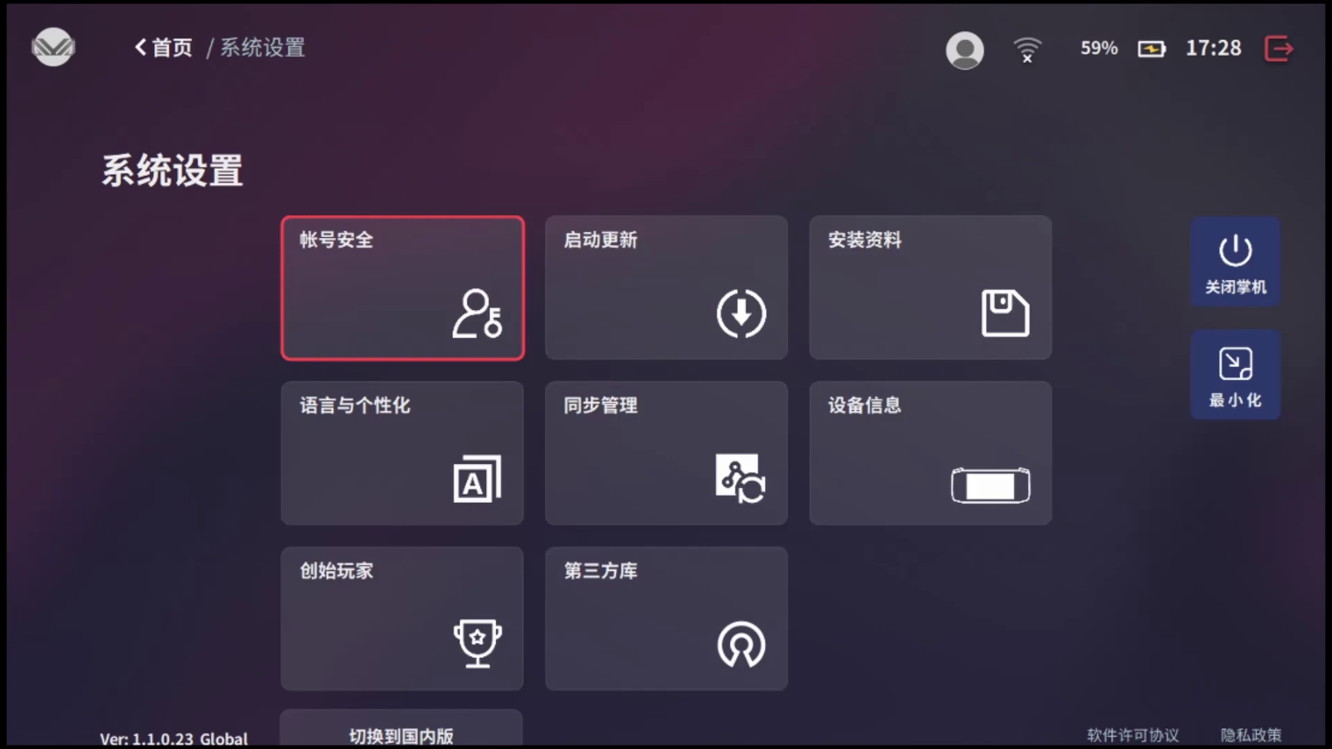
pyautogui.press('Down')
pyautogui.press('Return')
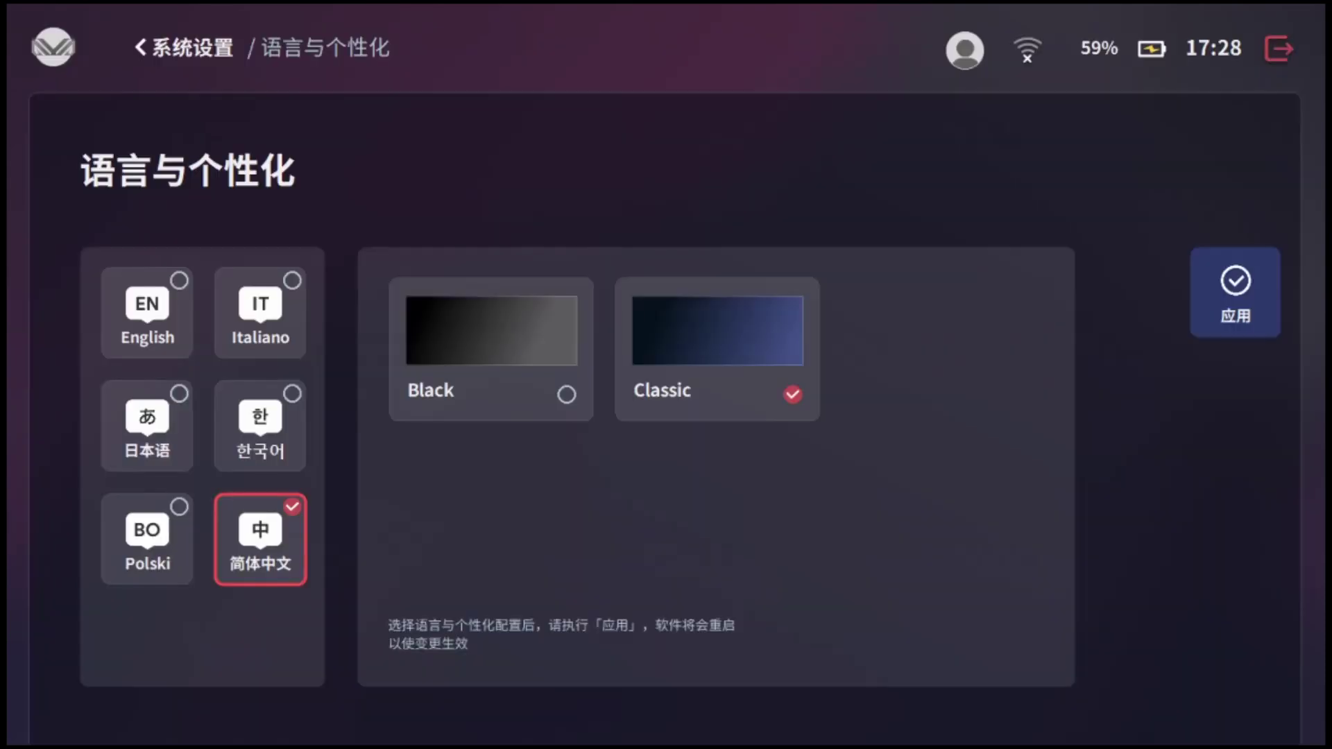
pyautogui.press('Up')
pyautogui.press('Up')
pyautogui.press('Left')
pyautogui.press('Right')
pyautogui.press('Right')
pyautogui.press('Right')
pyautogui.press('Return')
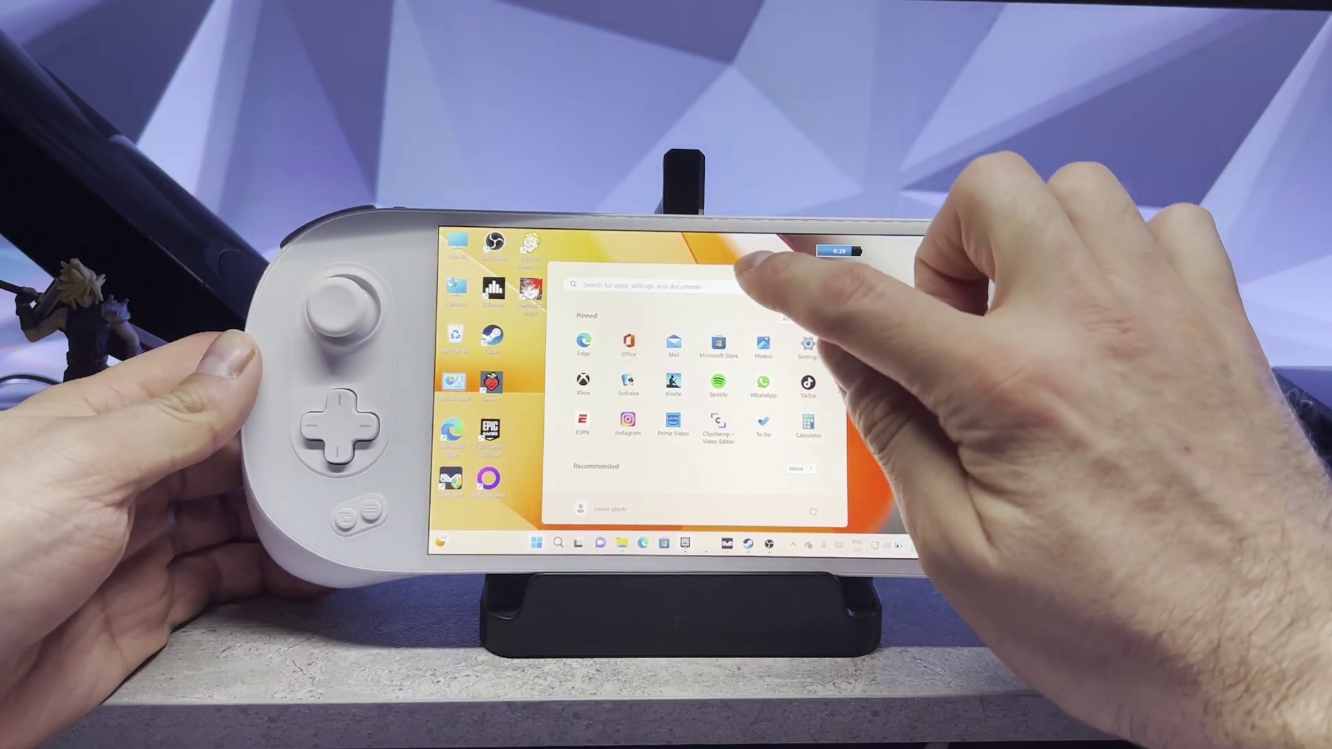
# - In Typing settings, tick 'Show the touch keyboard when there's no keyboard attached'
pyautogui.click(735, 285)
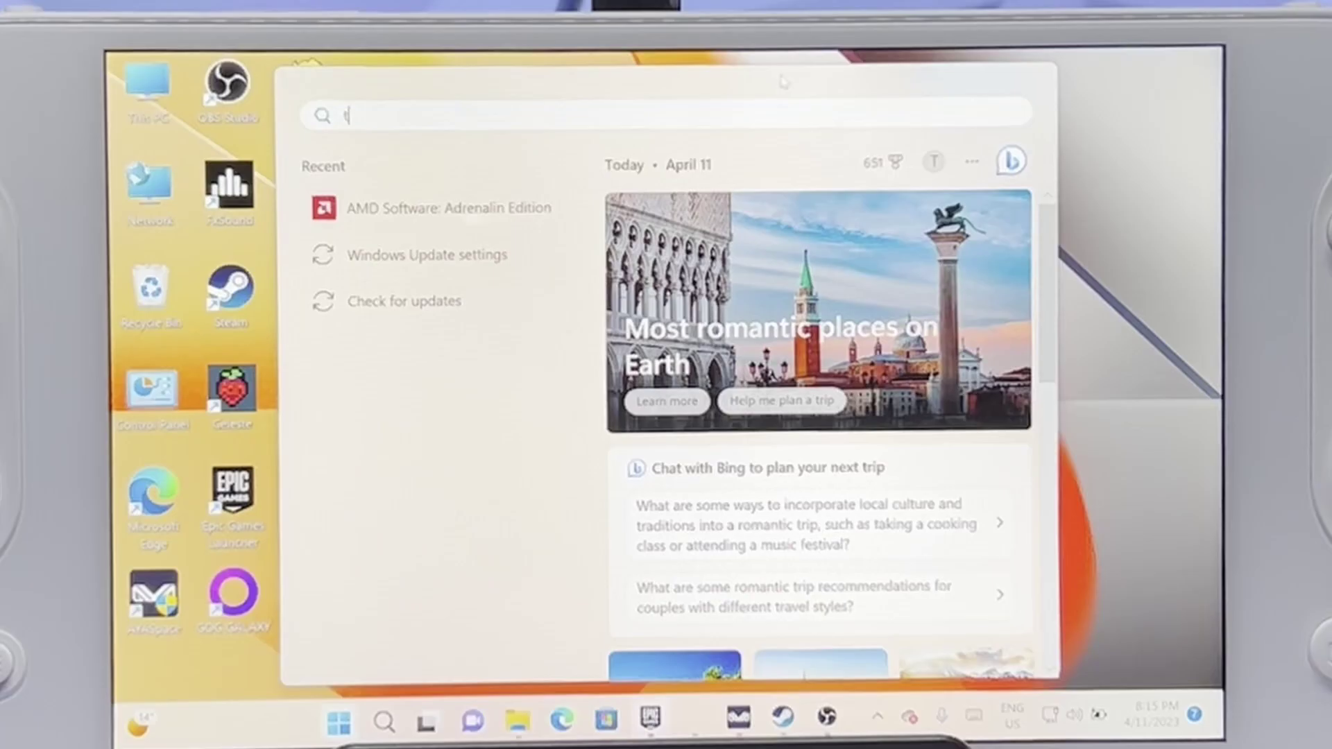
pyautogui.write('typing')
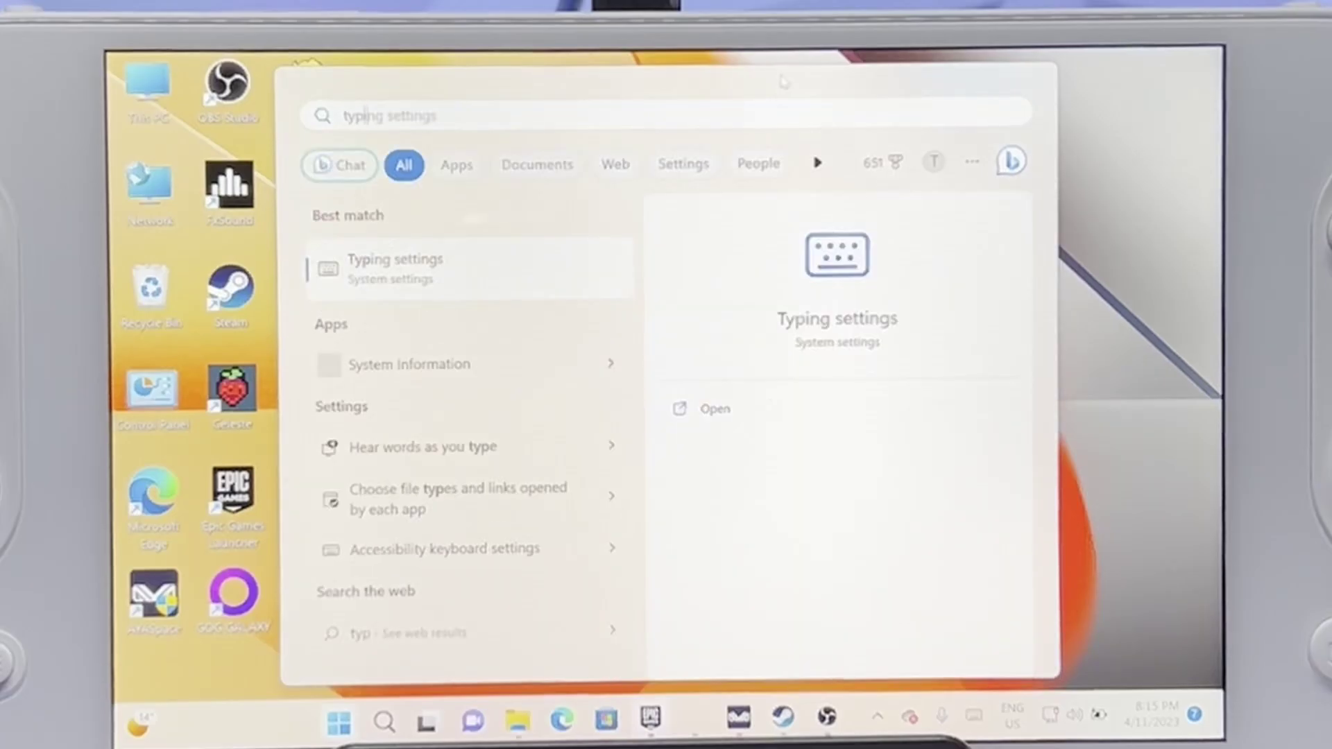
pyautogui.click(395, 267)
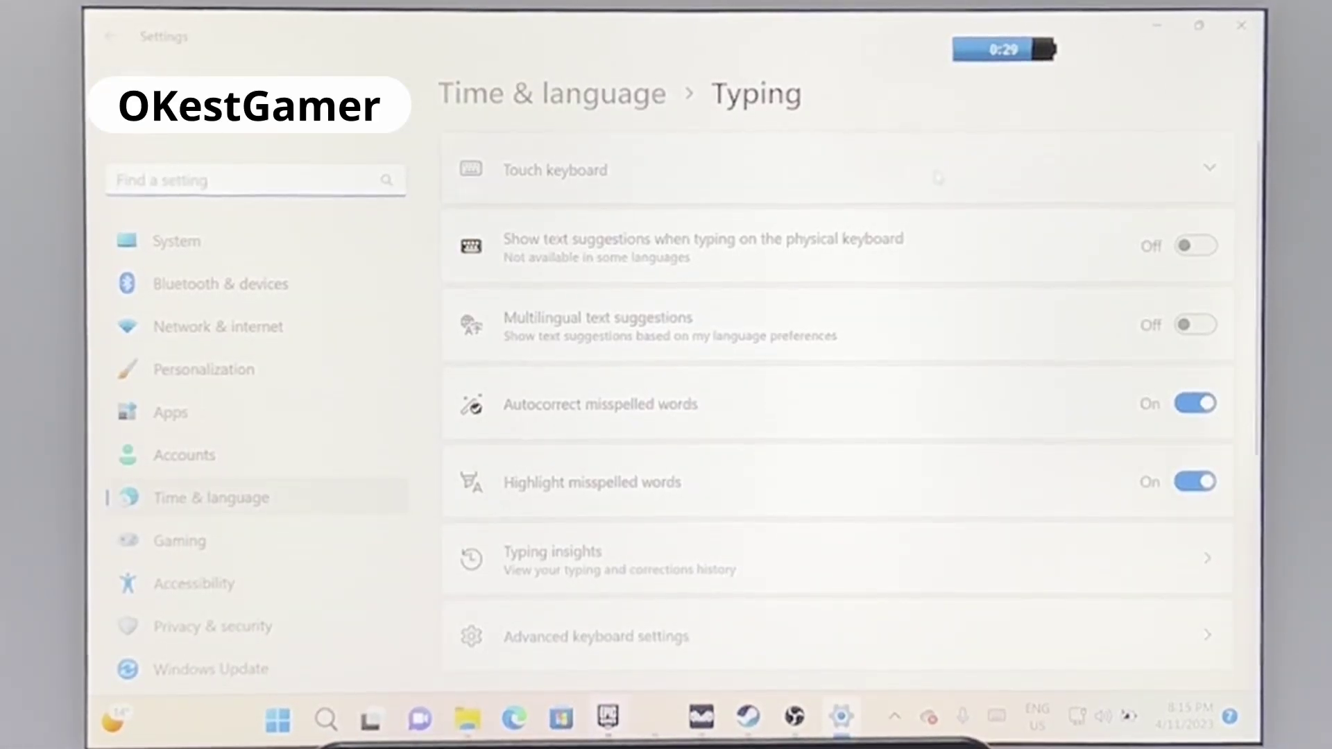
pyautogui.click(938, 179)
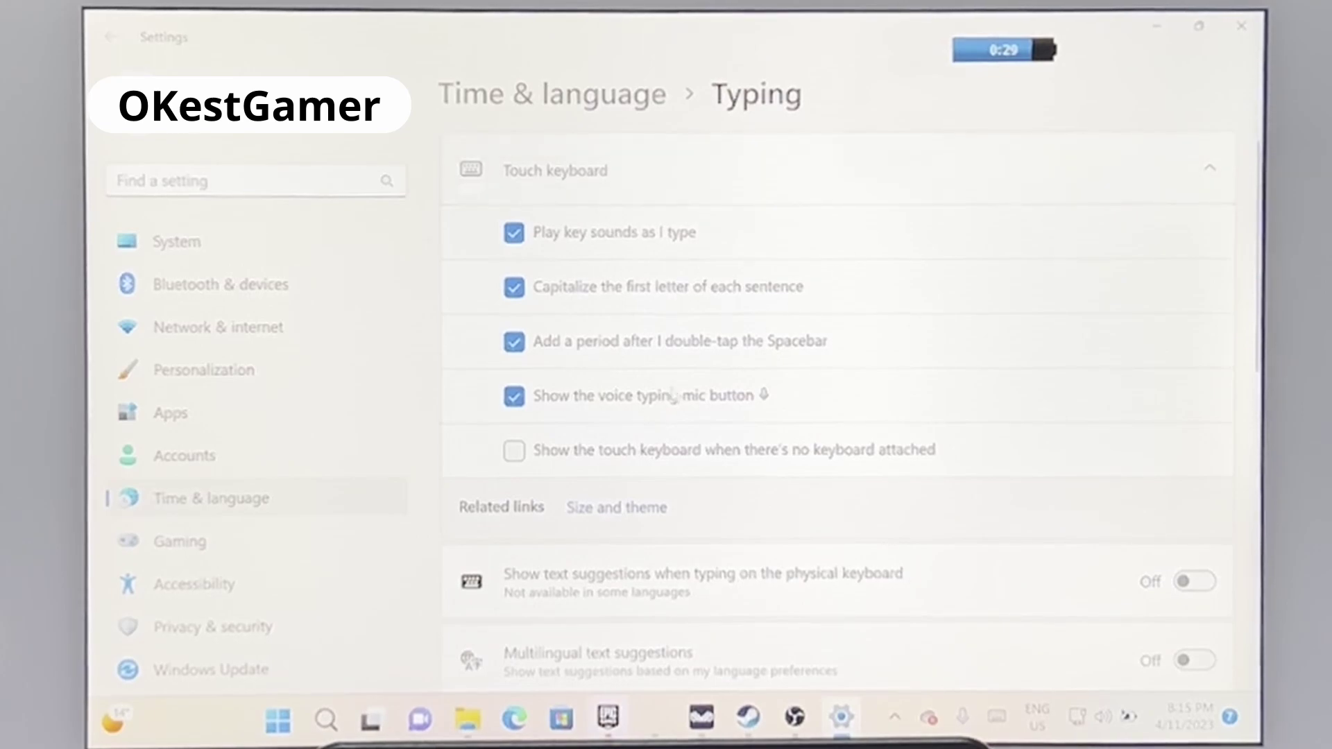
pyautogui.click(514, 453)
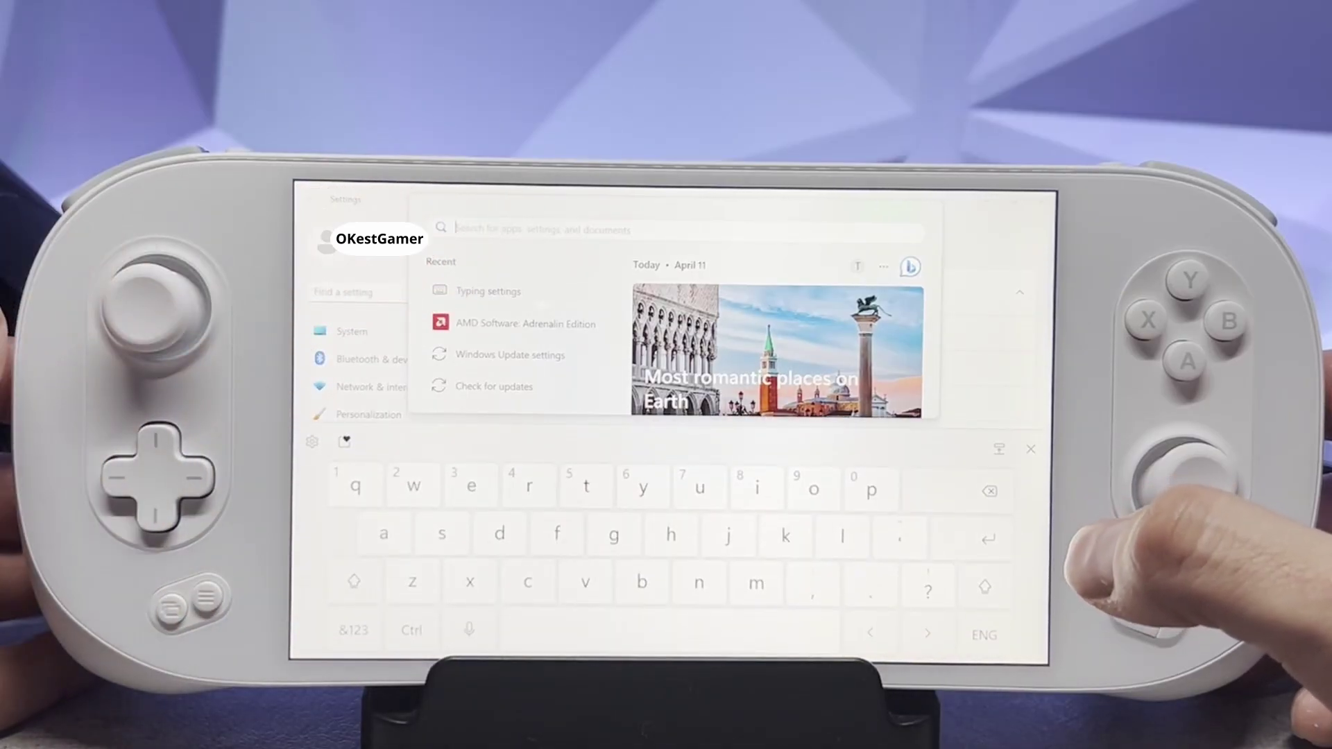
pyautogui.click(1029, 504)
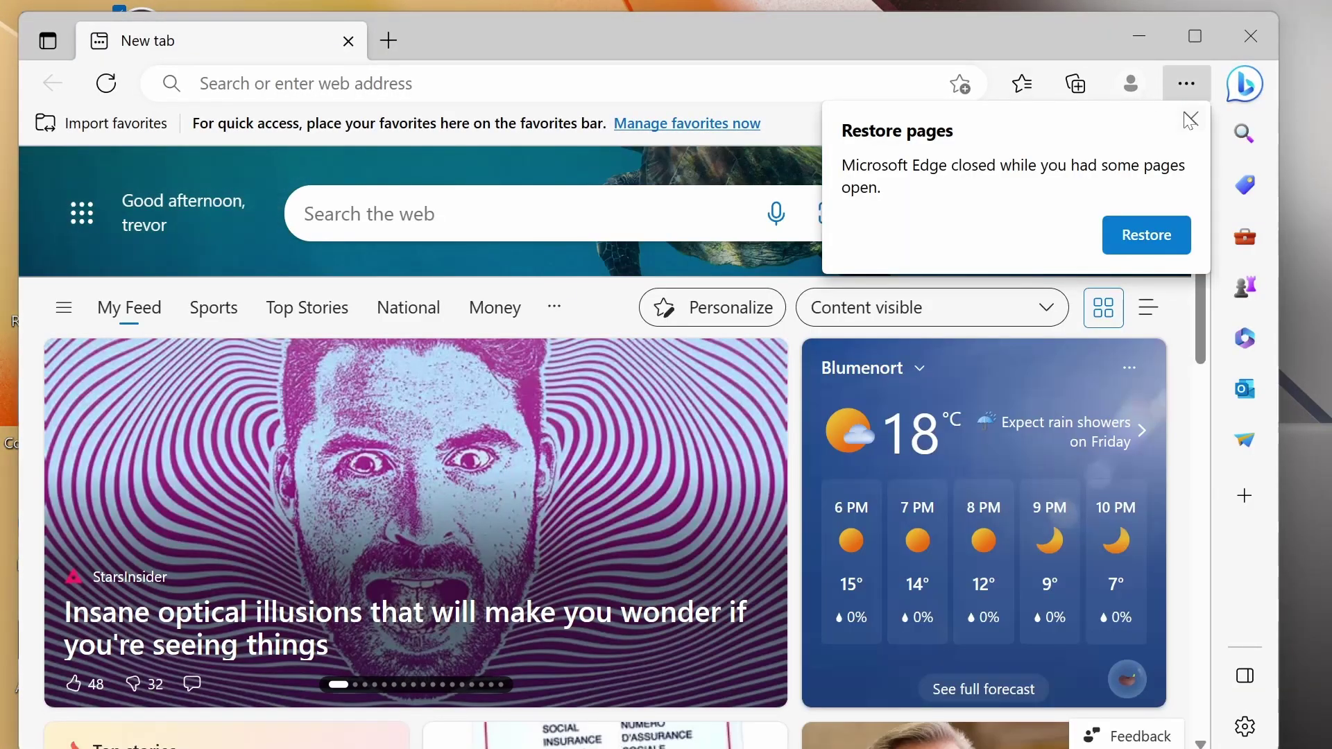
# - Dismiss the restore prompt, maximize Edge, and search Bing for 7zip to reach 7-zip.org
pyautogui.click(1190, 120)
pyautogui.click(1195, 36)
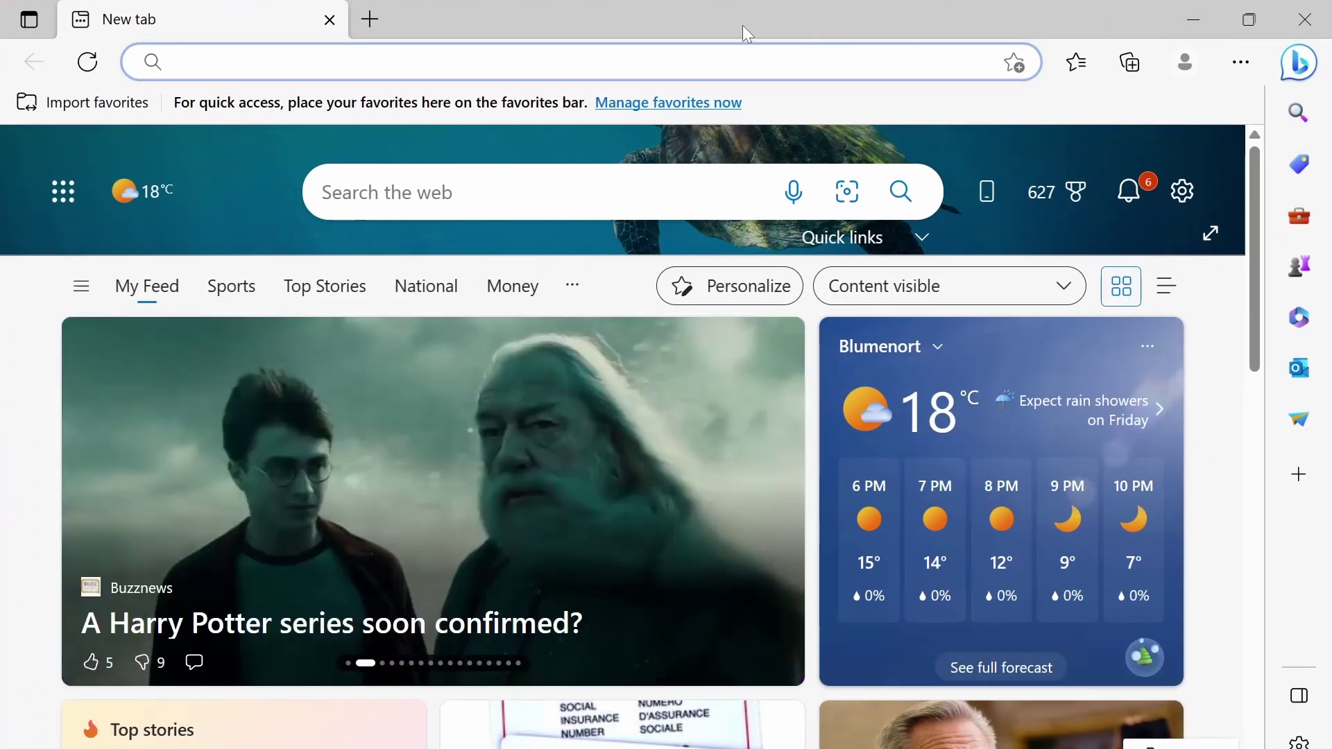
pyautogui.write('7zip')
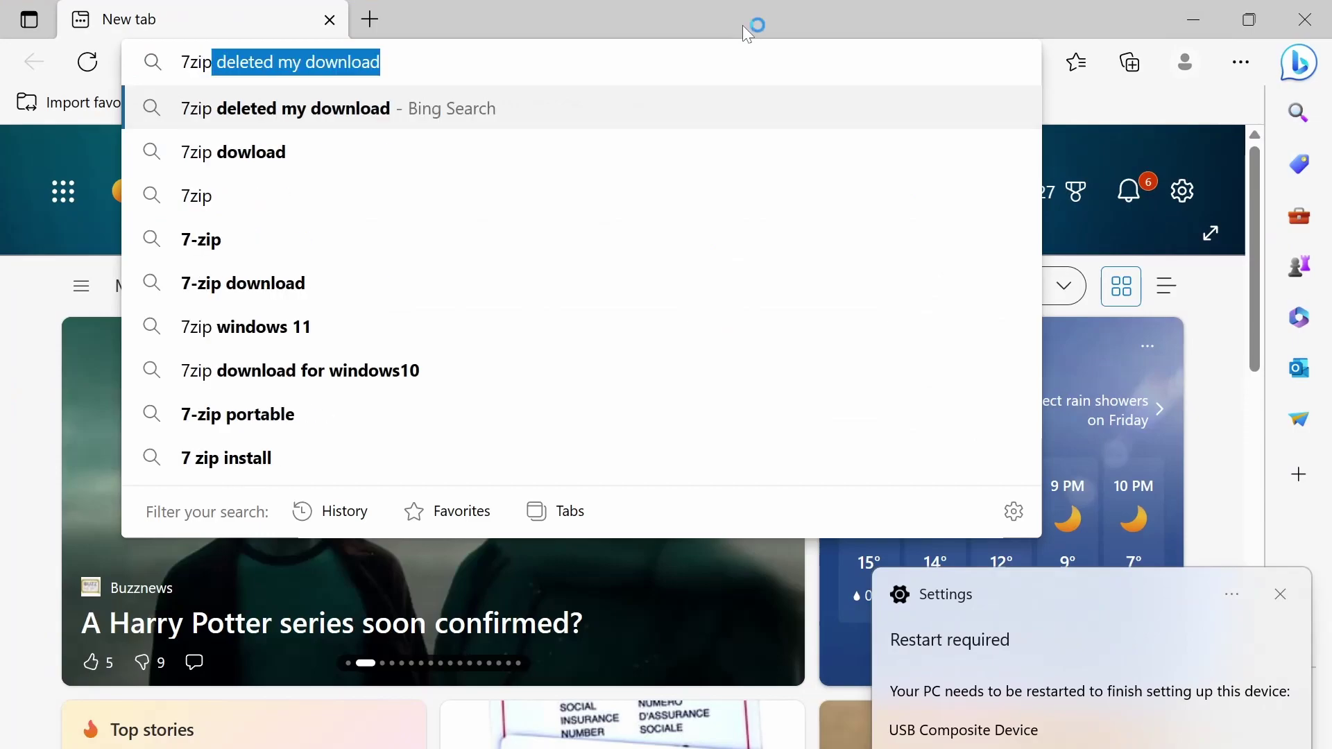
pyautogui.press('BackSpace')
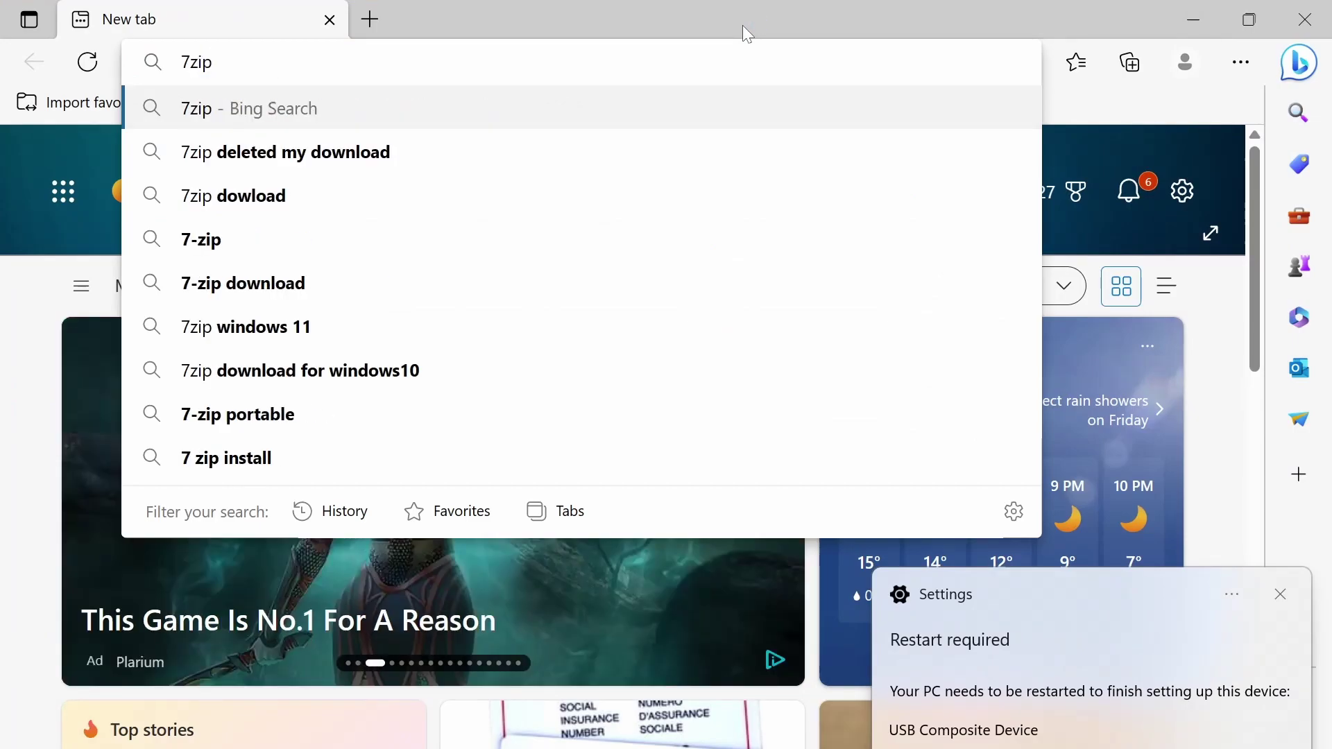
pyautogui.press('Return')
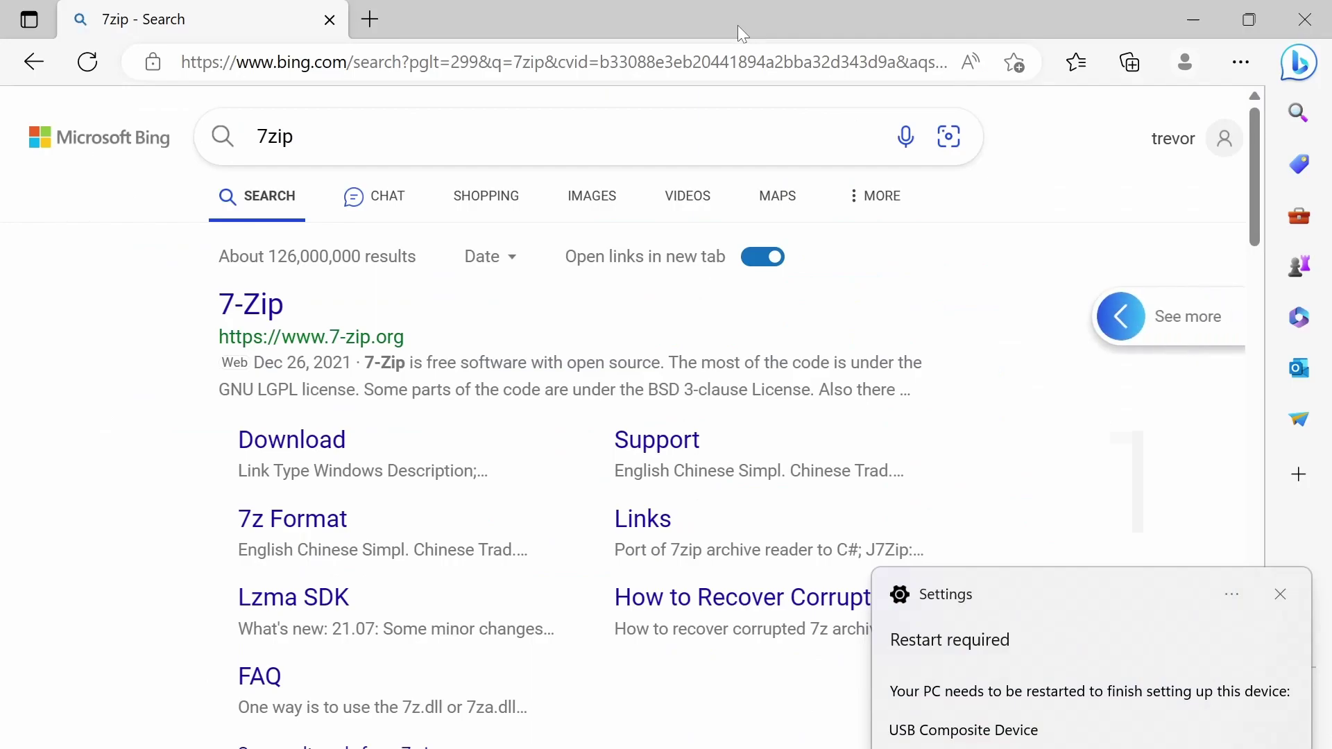
pyautogui.click(264, 352)
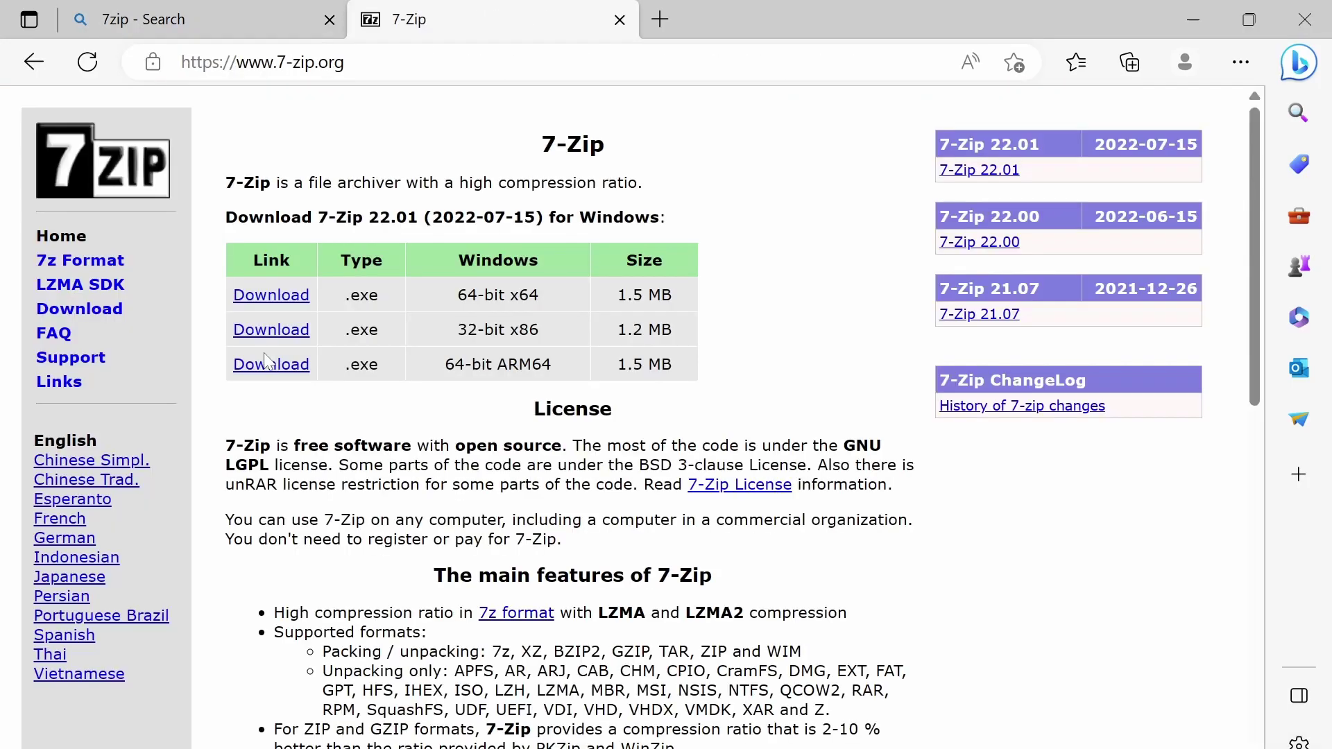
# - Download the 64-bit x64 7-Zip 22.01 installer and install it to the default folder
pyautogui.click(261, 300)
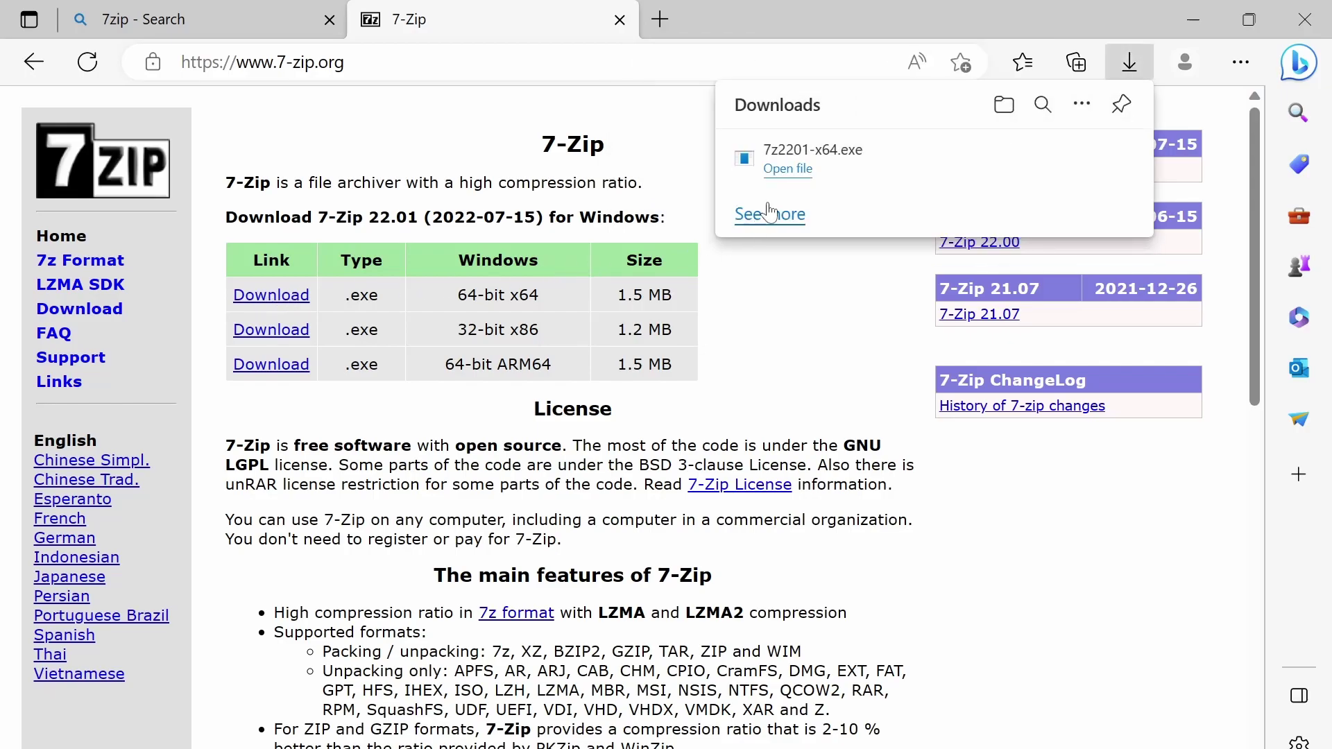
pyautogui.click(787, 179)
pyautogui.click(638, 491)
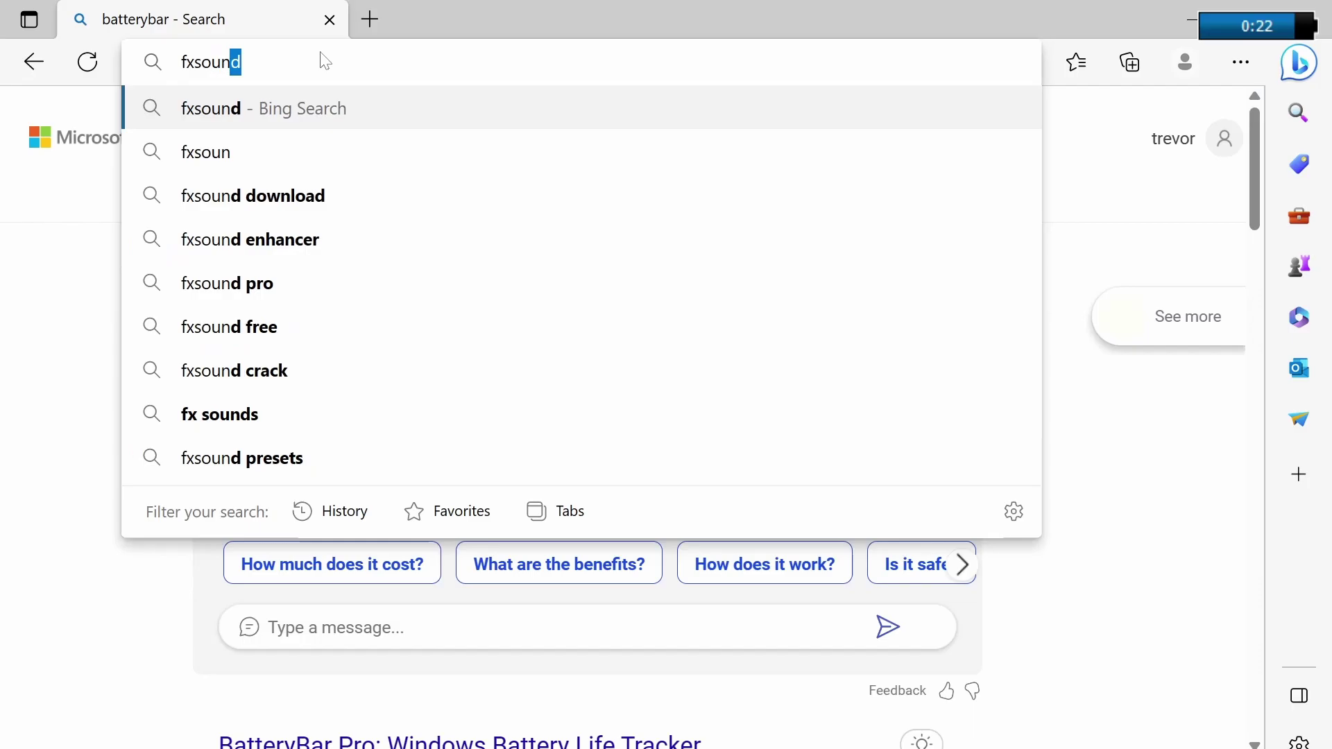
# - Search Bing for fxsound, download the installer from fxsound.com and show it in its folder
pyautogui.write('d')
pyautogui.press('Return')
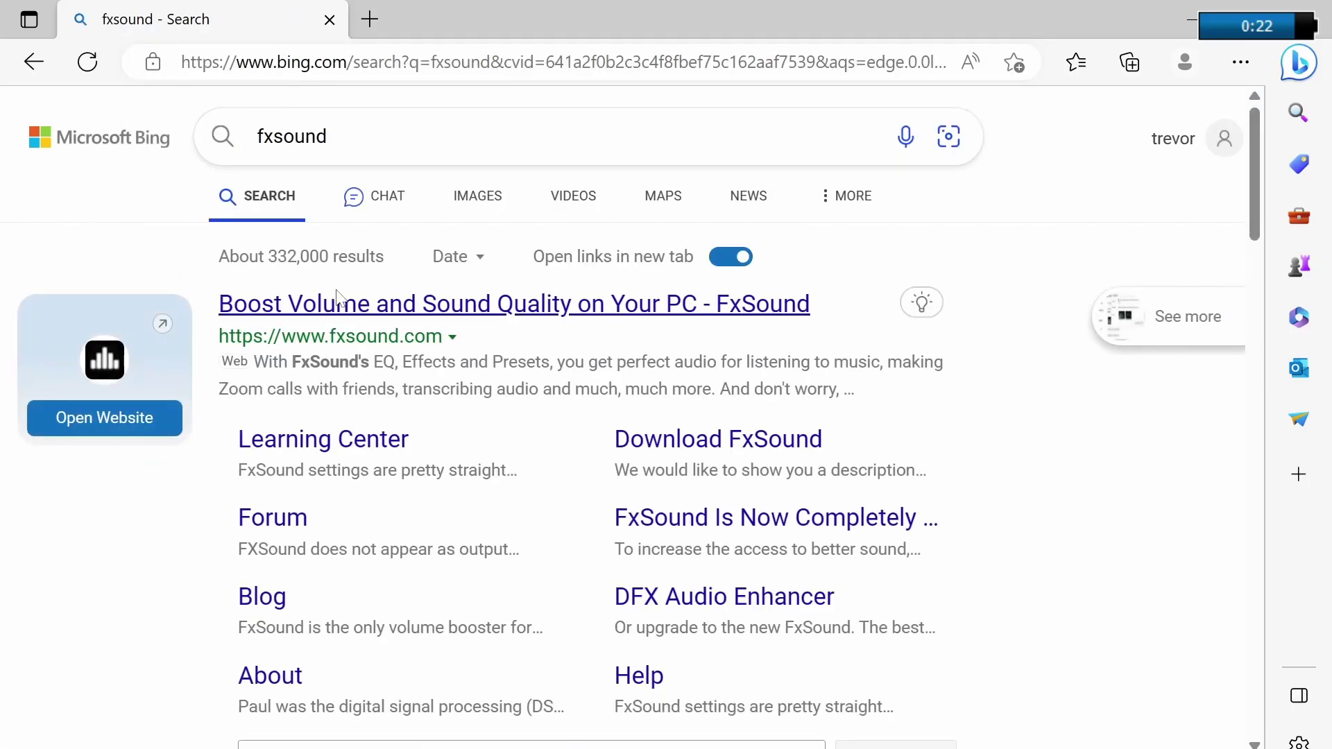
pyautogui.click(333, 303)
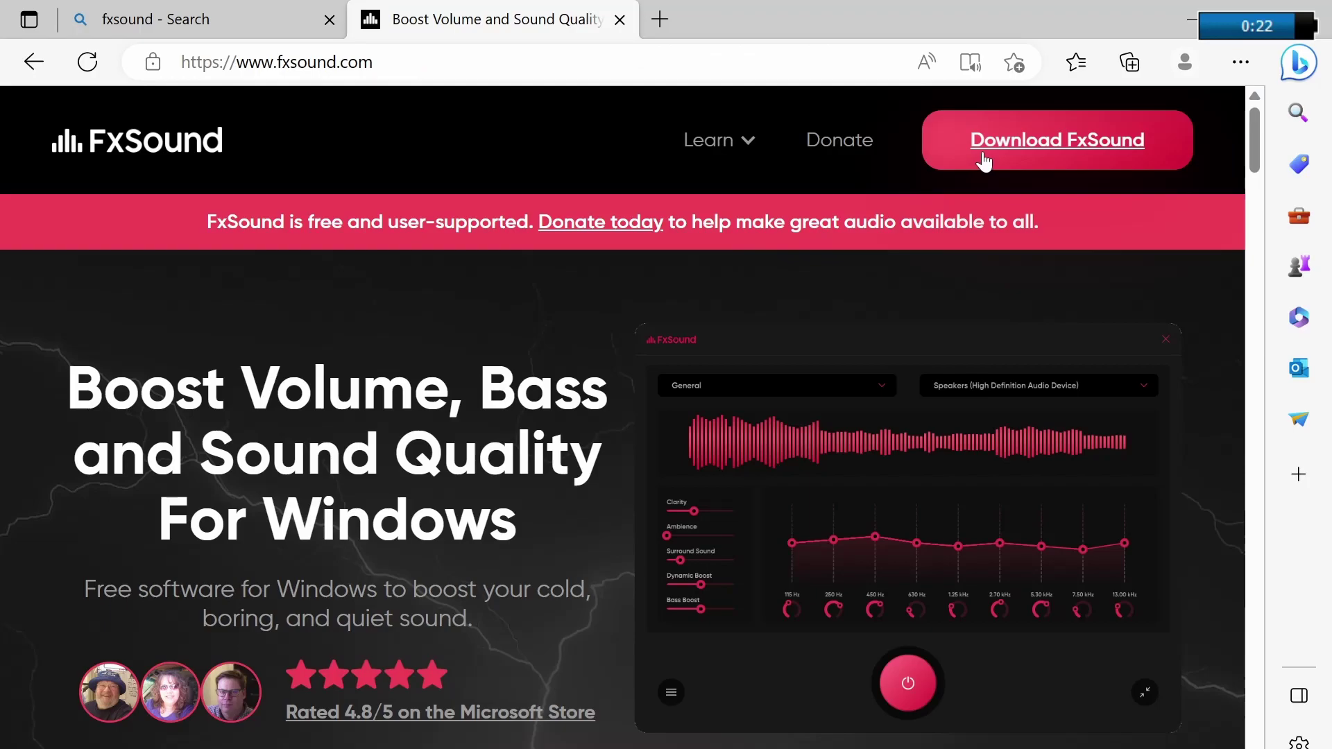
pyautogui.click(996, 152)
pyautogui.click(1044, 158)
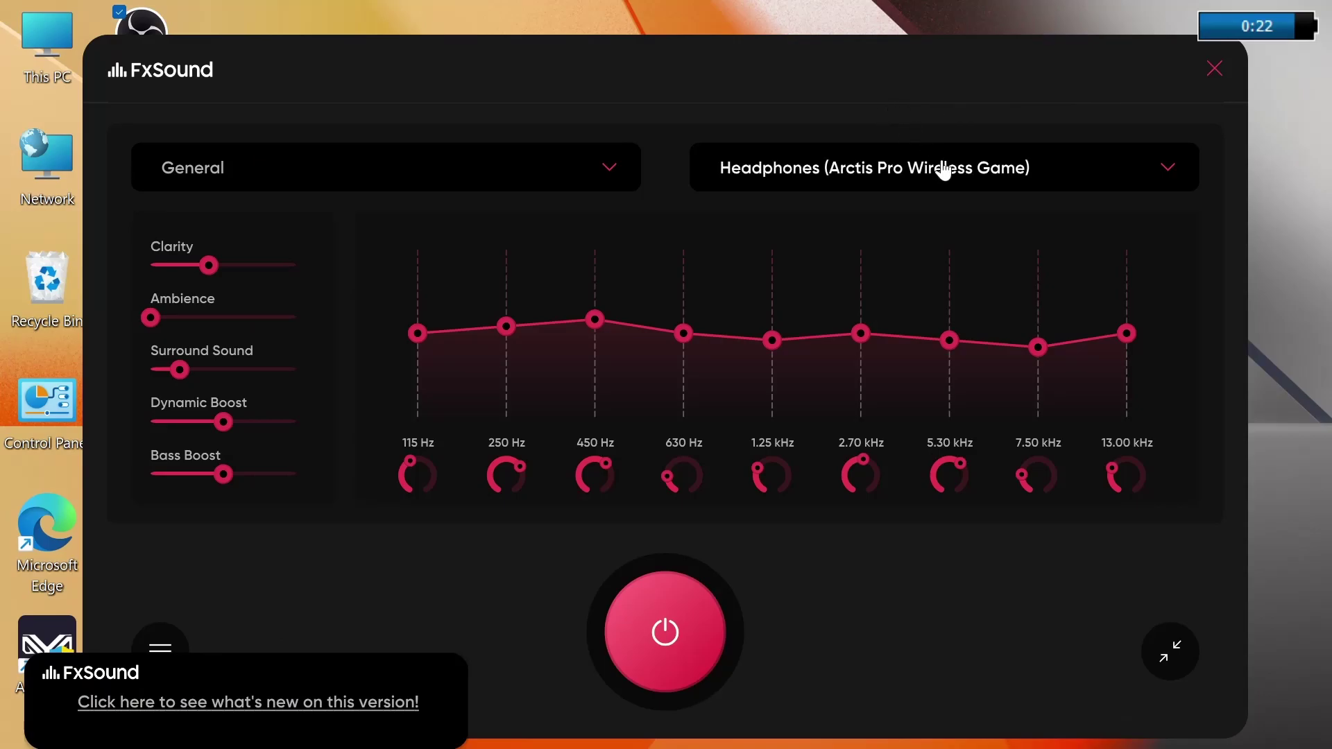
# - Set FxSound output to Speakers (Realtek(R) Audio) with the Music preset, then close it
pyautogui.click(941, 169)
pyautogui.click(922, 306)
pyautogui.click(430, 167)
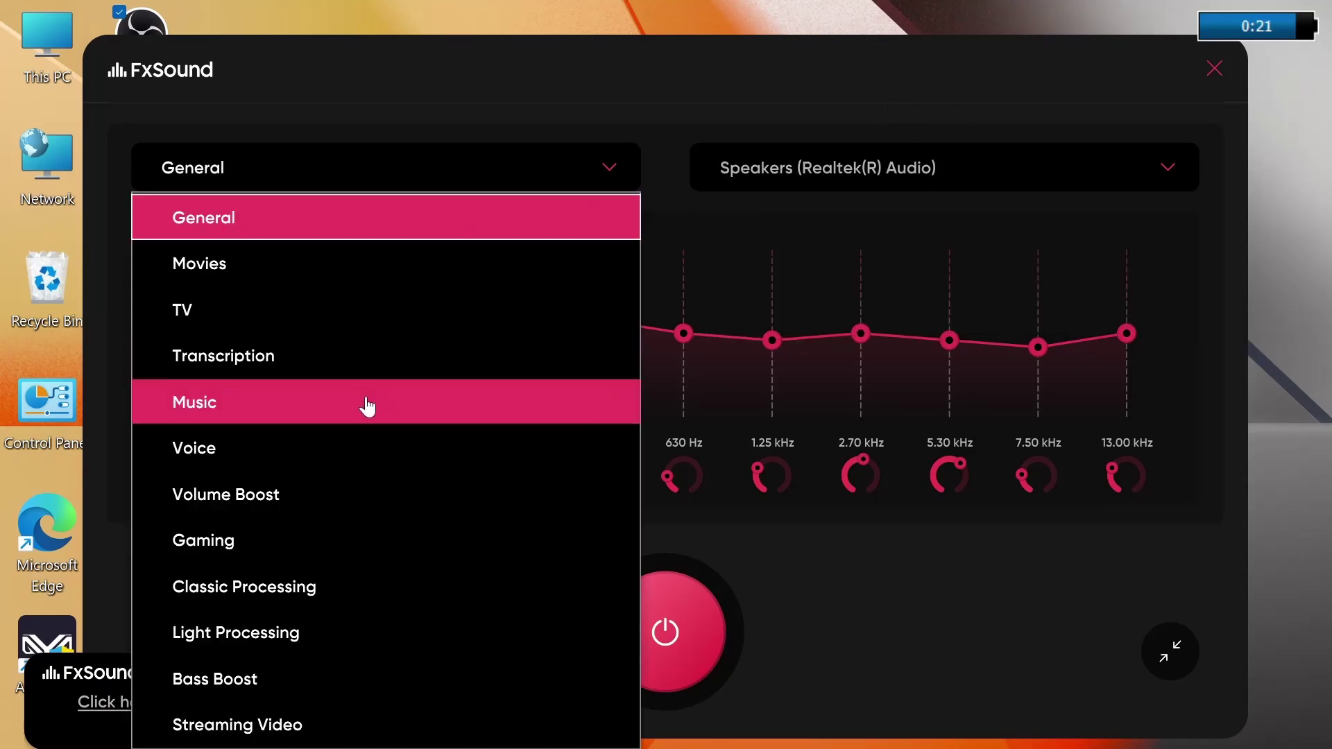
pyautogui.click(369, 404)
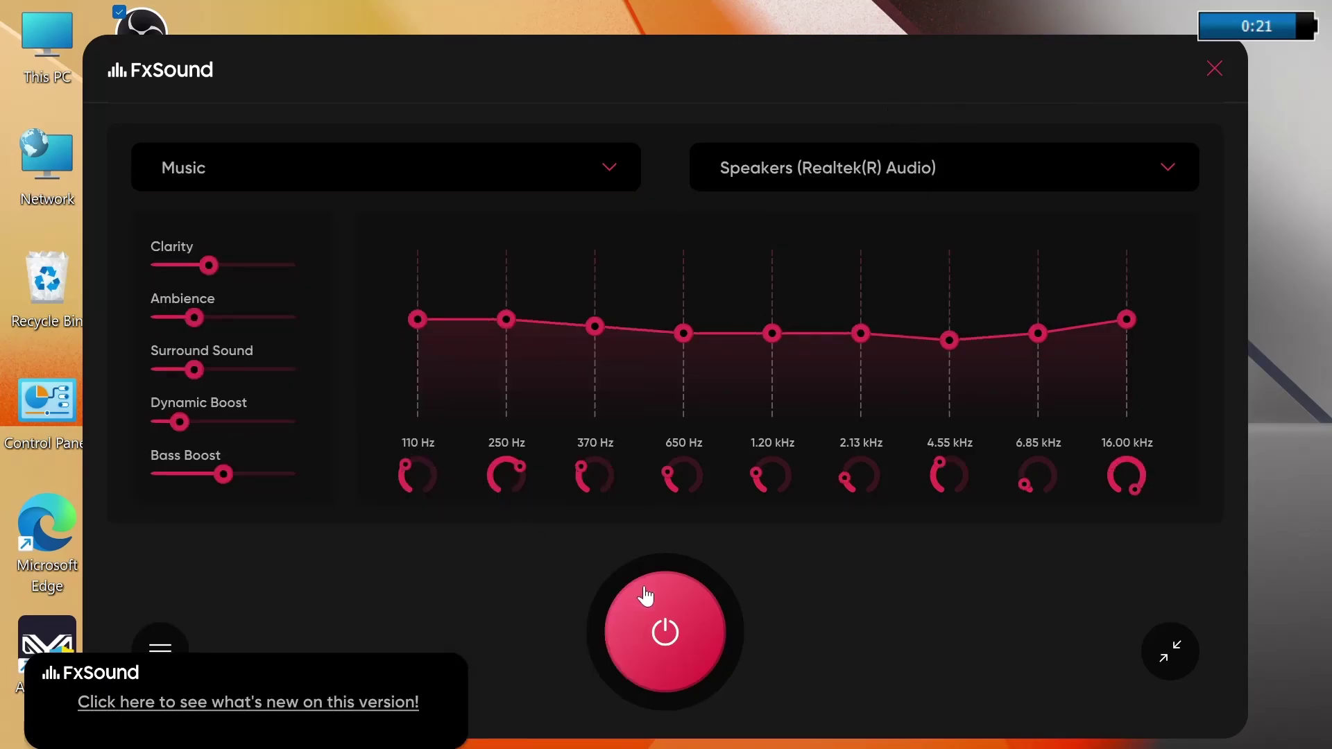
pyautogui.click(1210, 72)
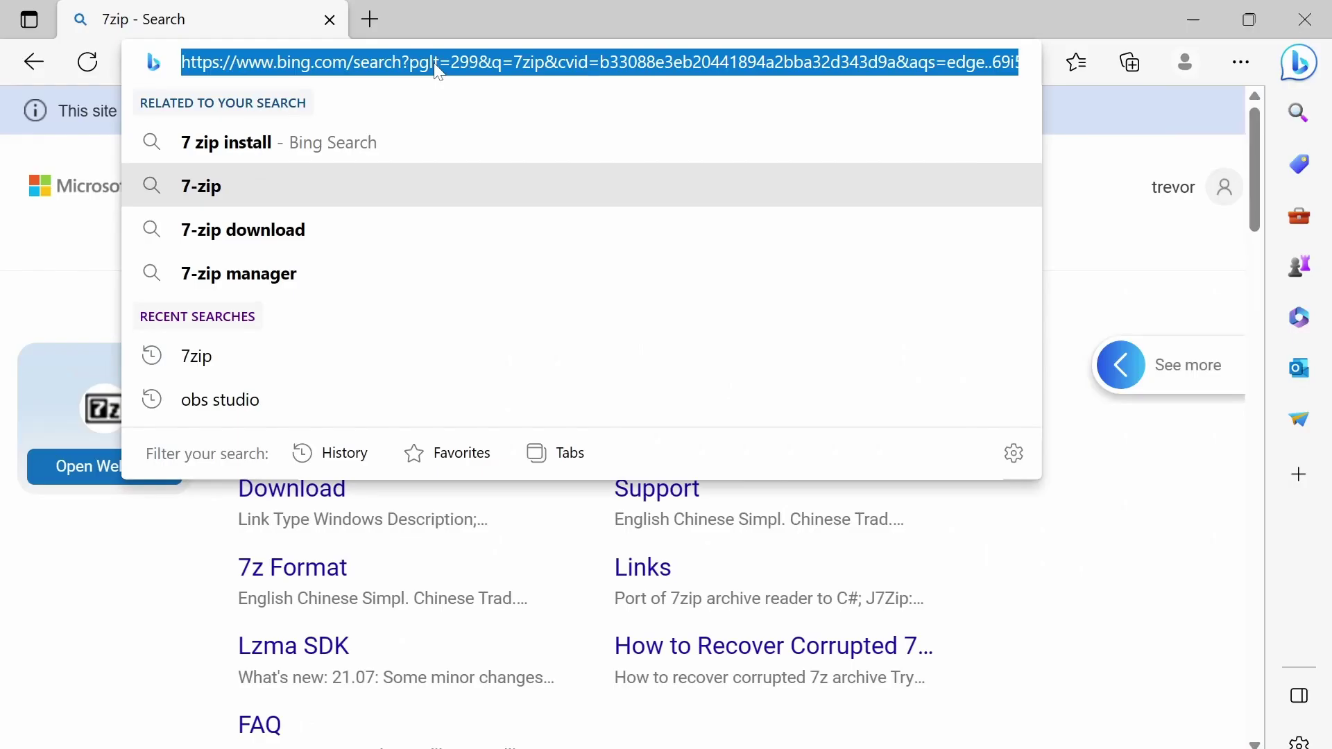
# - Search 'batterybar', open batterybarpro.com and download the free basic version
pyautogui.write('battery')
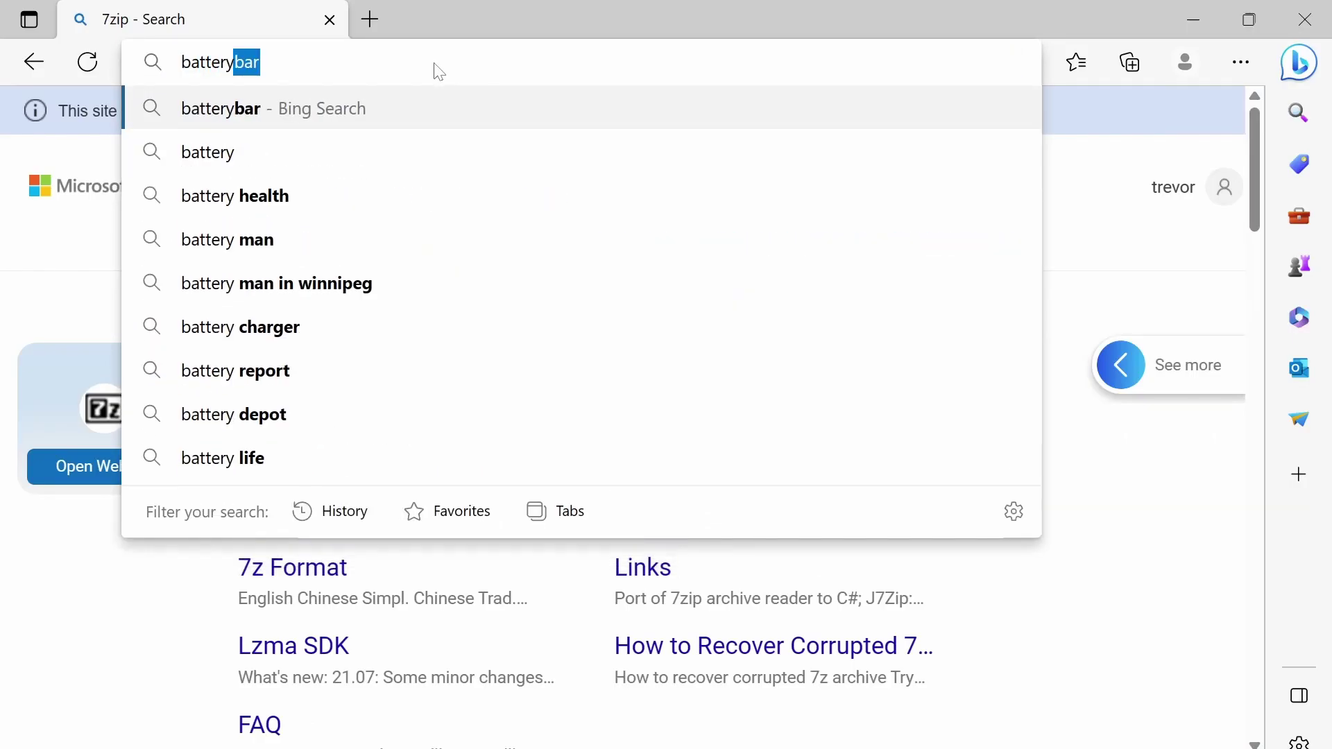
pyautogui.press('Return')
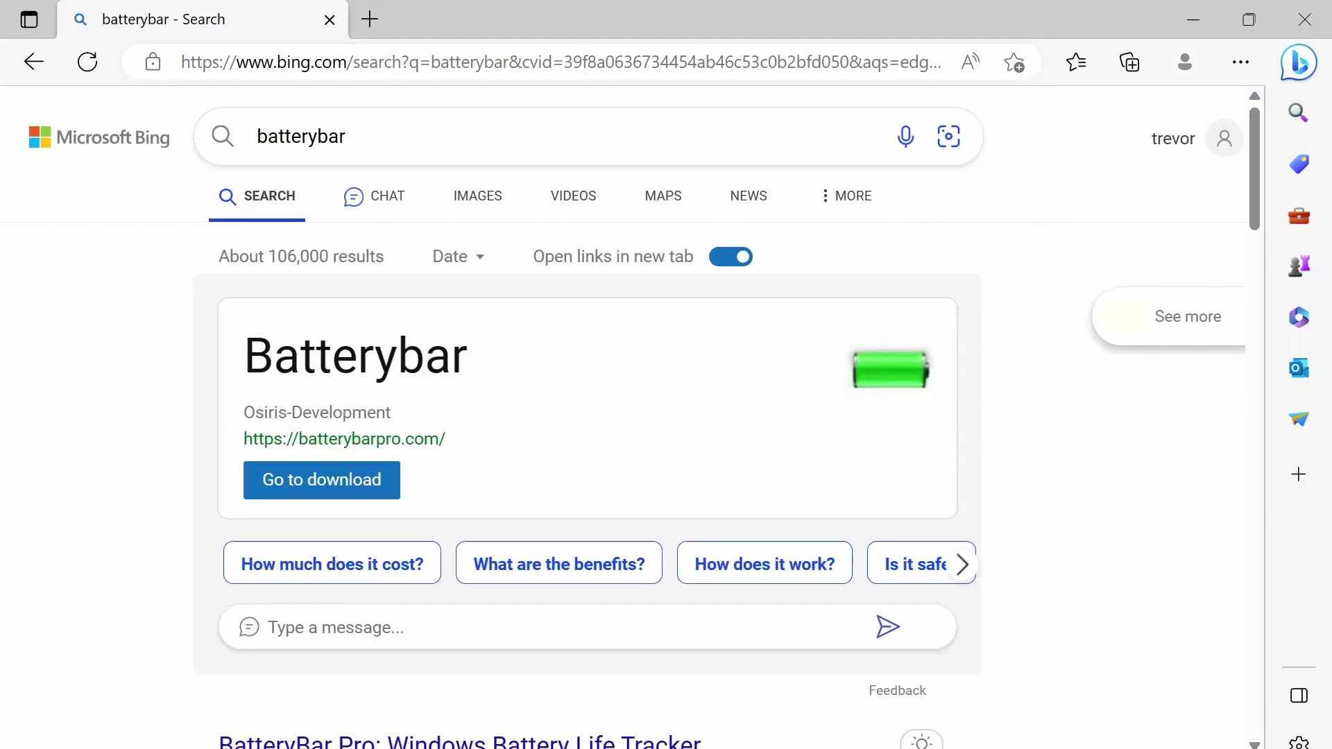
pyautogui.click(345, 481)
pyautogui.scroll(-10, 822, 404)
pyautogui.scroll(-15, 816, 401)
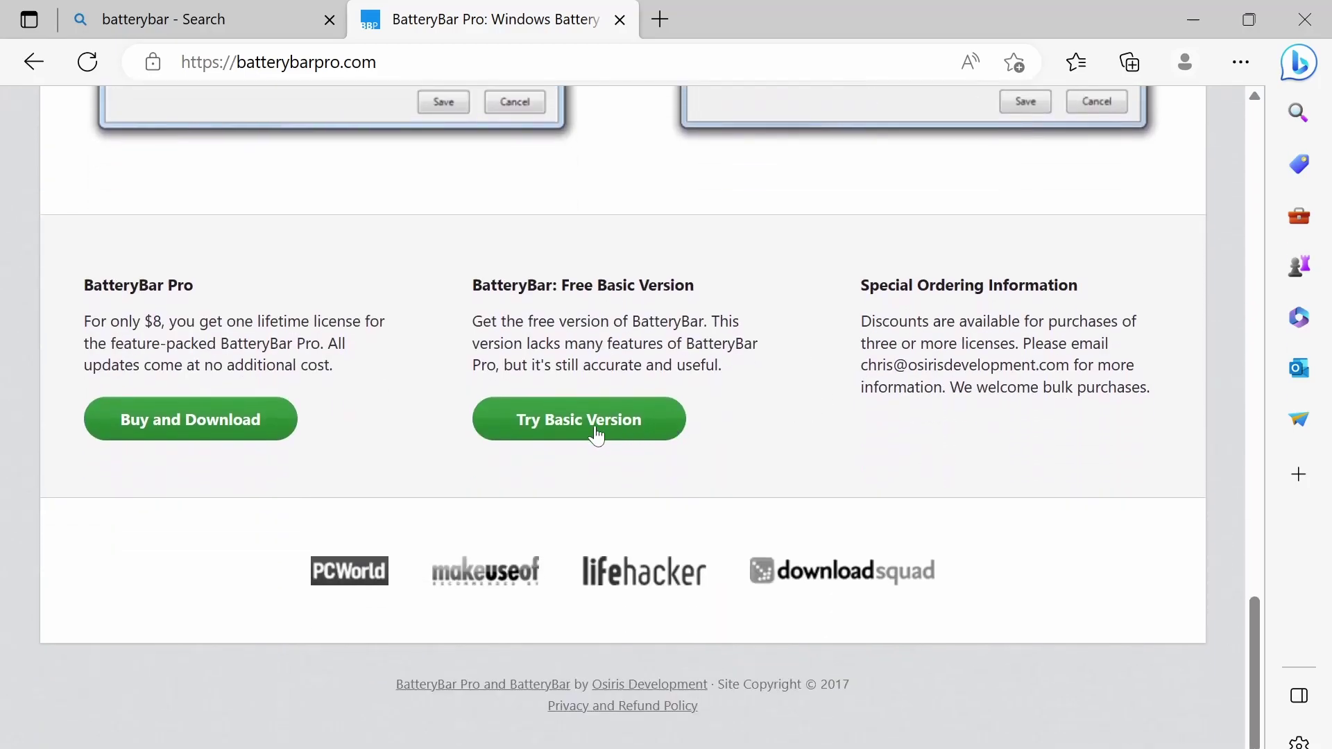
pyautogui.click(596, 436)
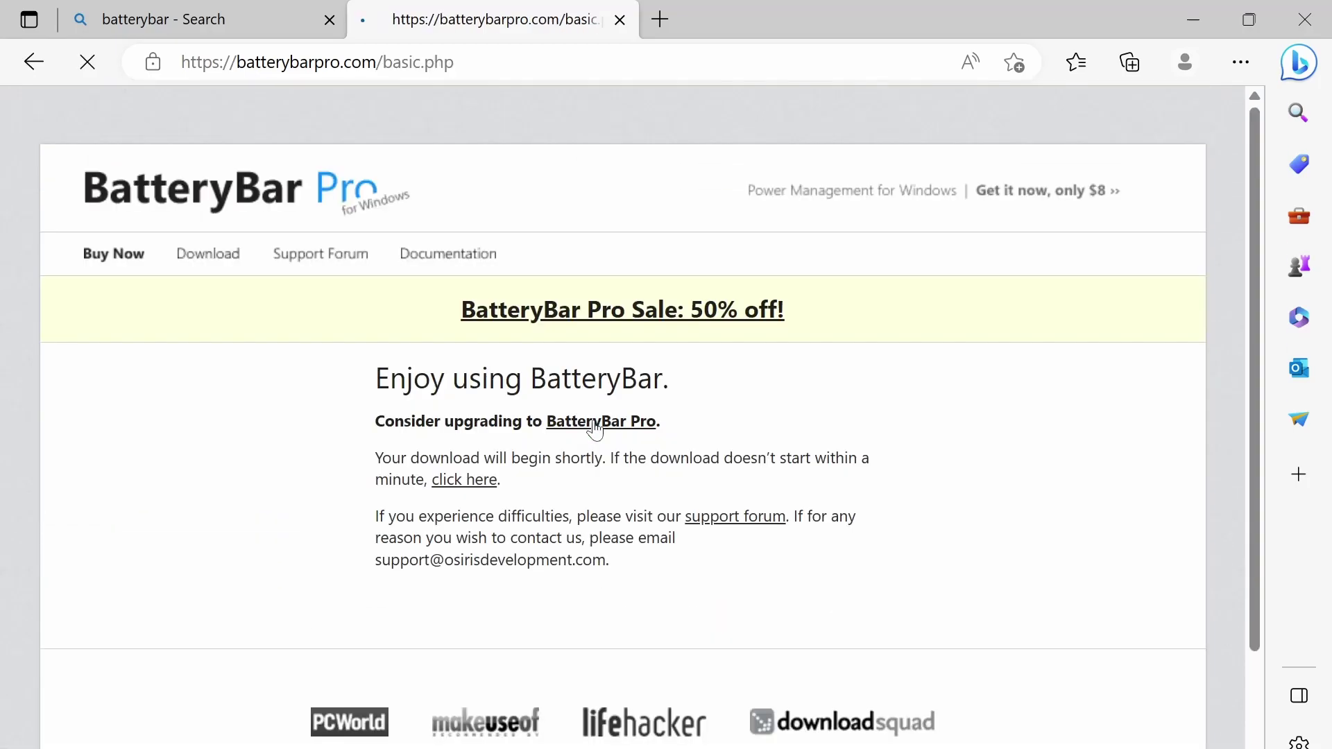
# - Run BatteryBarSetup, accept the license and install it with the Floating Toolbar component
pyautogui.click(1090, 157)
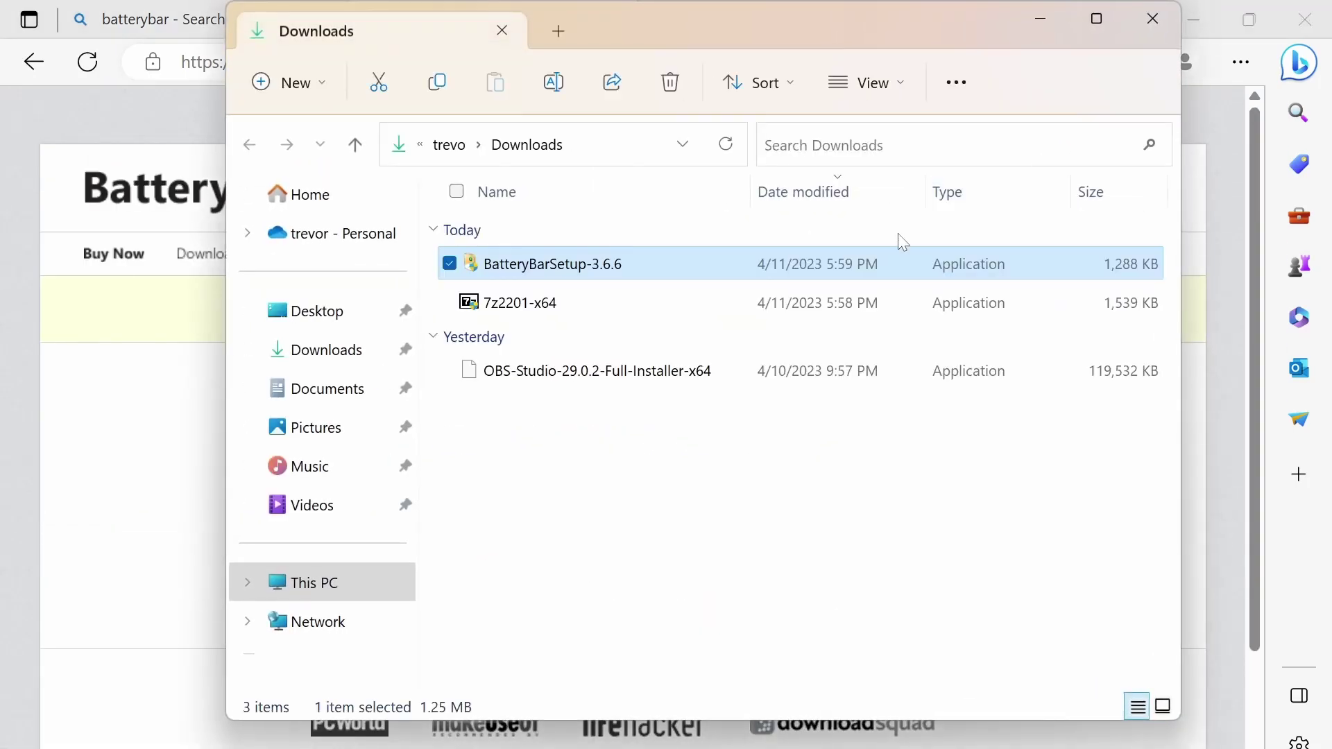
pyautogui.doubleClick(571, 258)
pyautogui.click(798, 592)
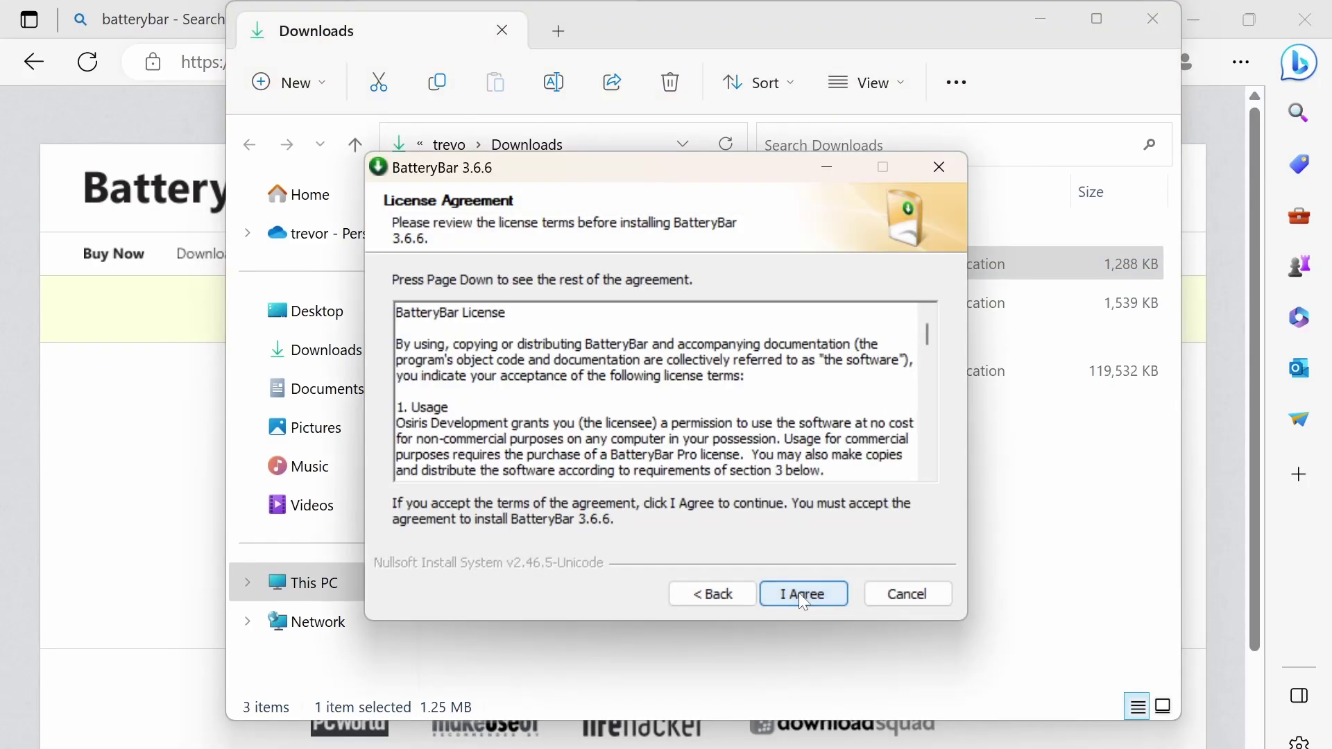
pyautogui.click(797, 592)
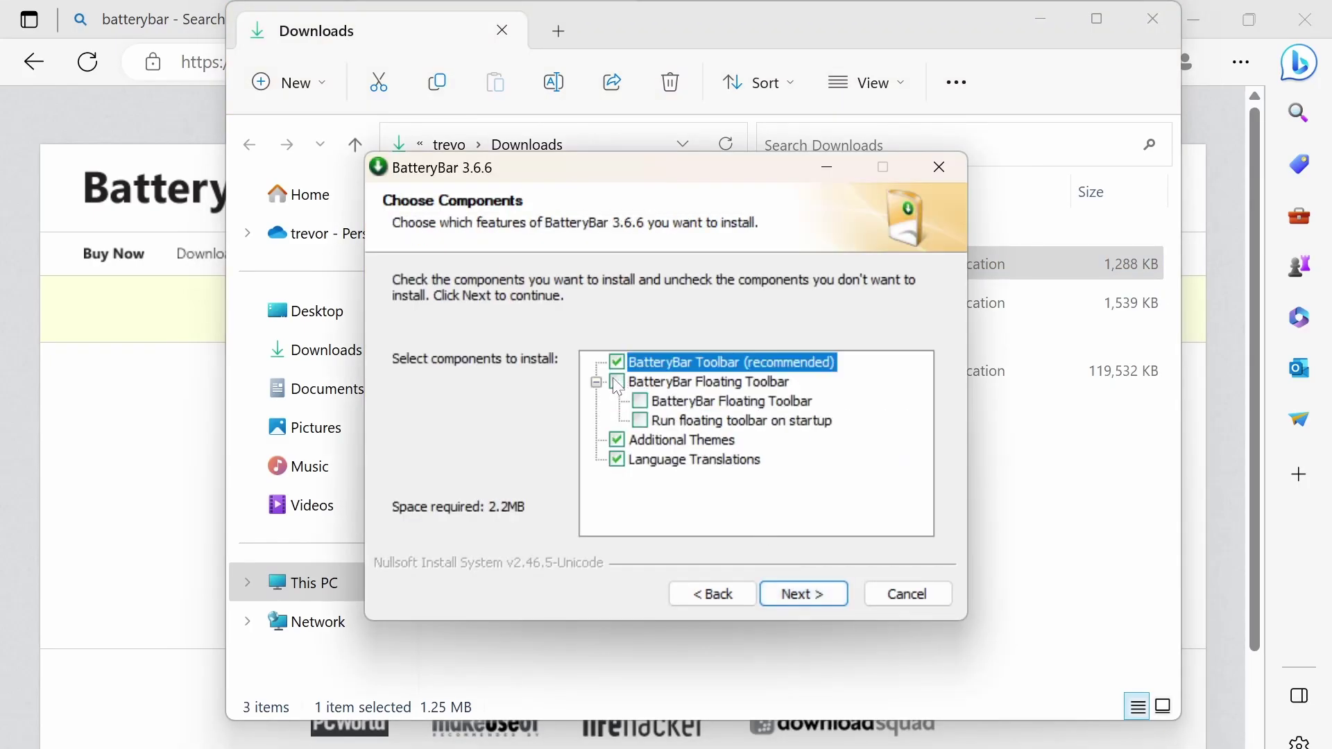
pyautogui.click(617, 382)
pyautogui.click(804, 595)
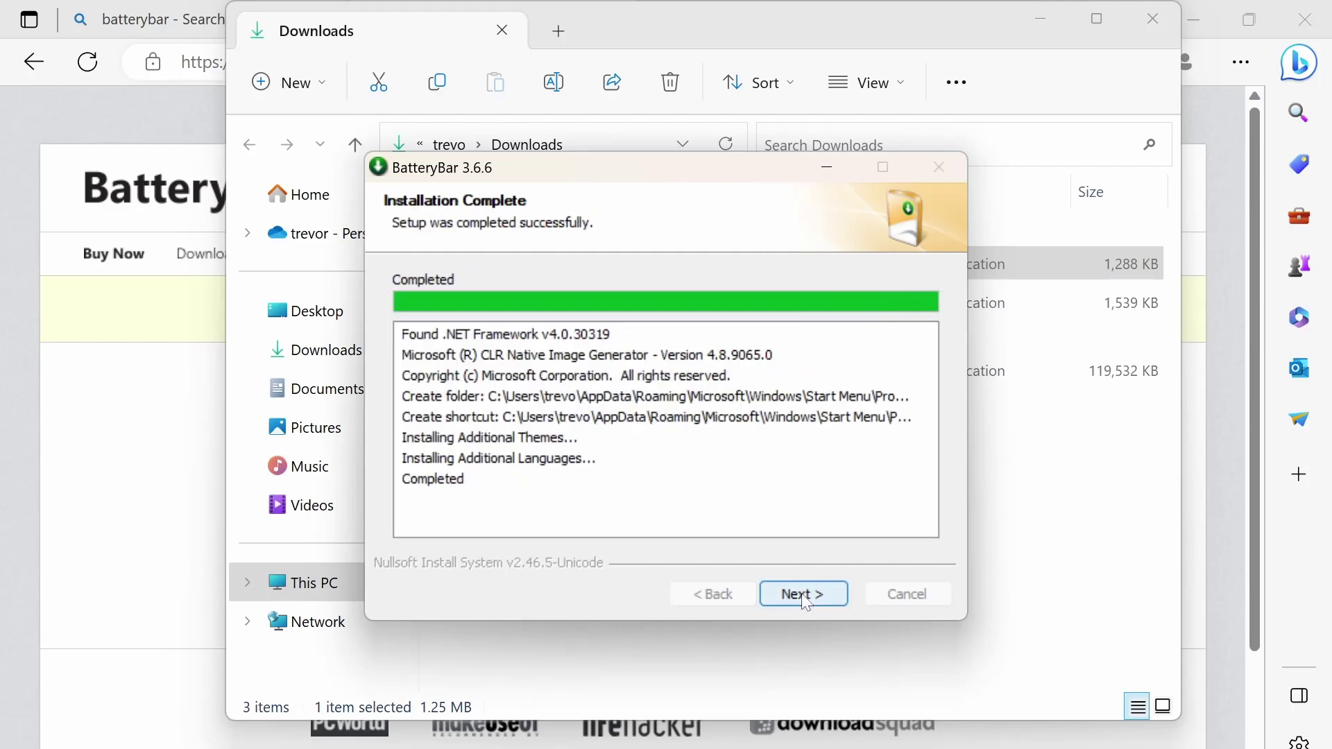
pyautogui.click(804, 595)
pyautogui.click(805, 594)
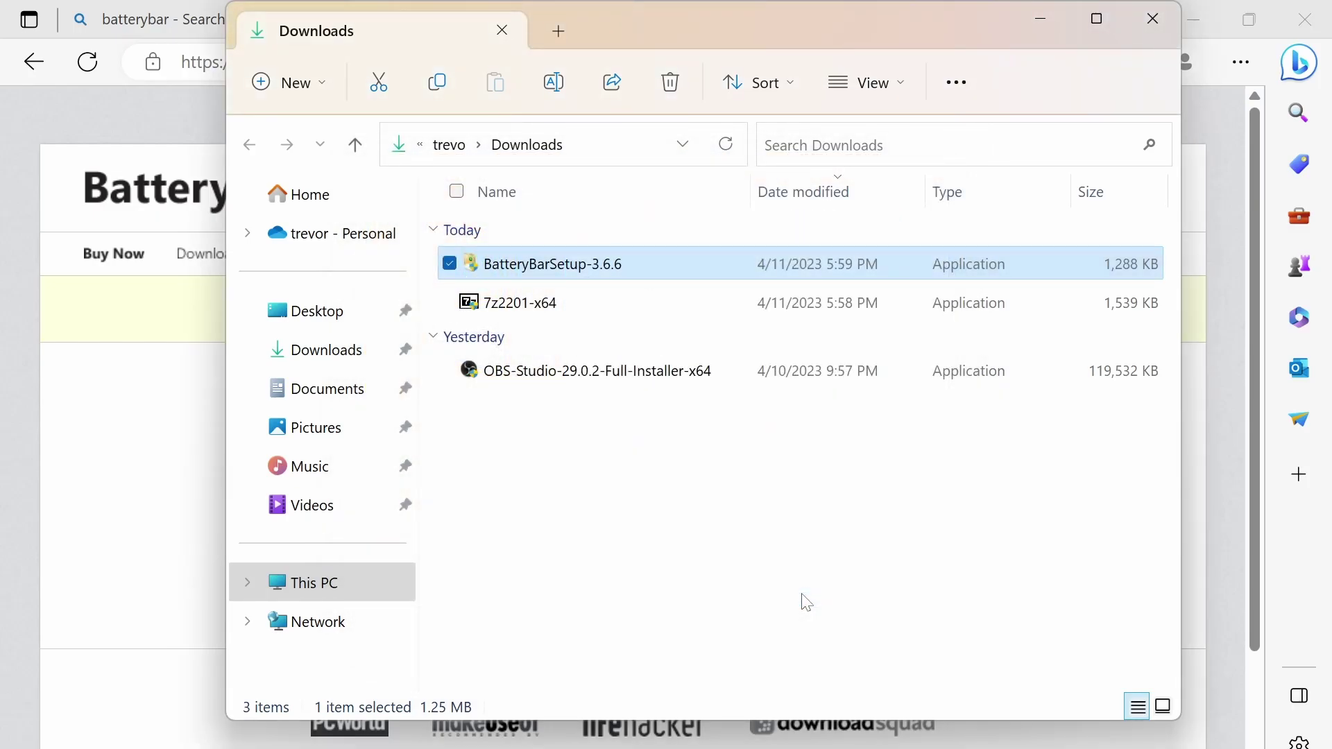
# - Launch BatteryBar from C:\Program Files\BatteryBar and drag its widget to the desktop's top centre
pyautogui.click(299, 589)
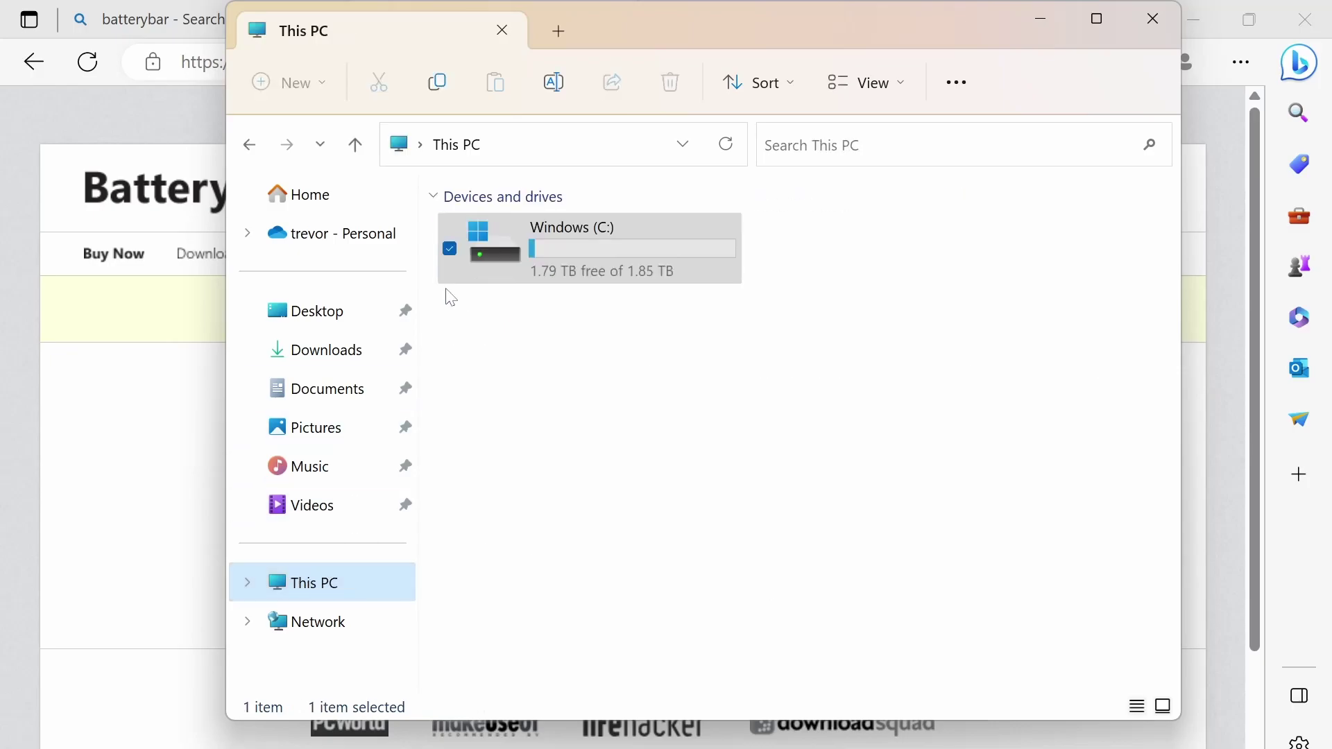
pyautogui.doubleClick(484, 248)
pyautogui.doubleClick(516, 274)
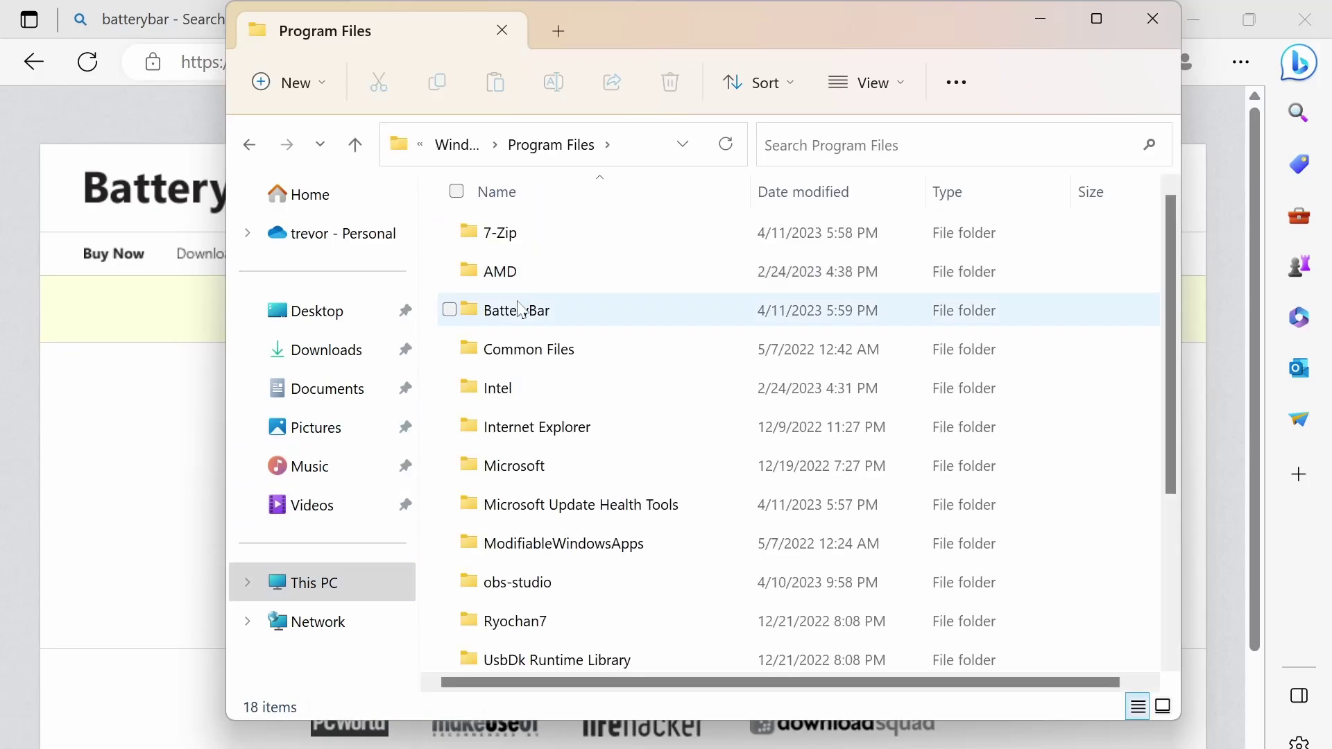
pyautogui.doubleClick(517, 310)
pyautogui.doubleClick(525, 321)
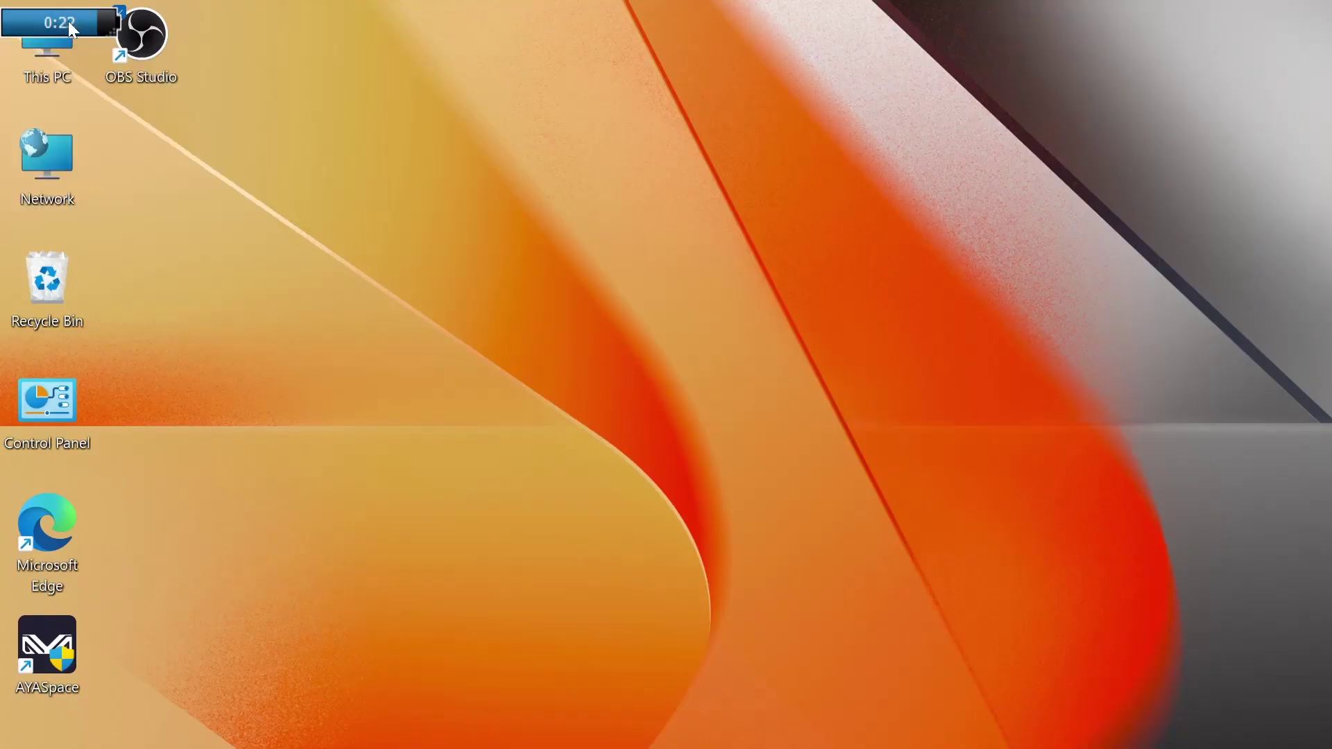
pyautogui.moveTo(68, 21); pyautogui.dragTo(668, 66)
pyautogui.moveTo(672, 77)
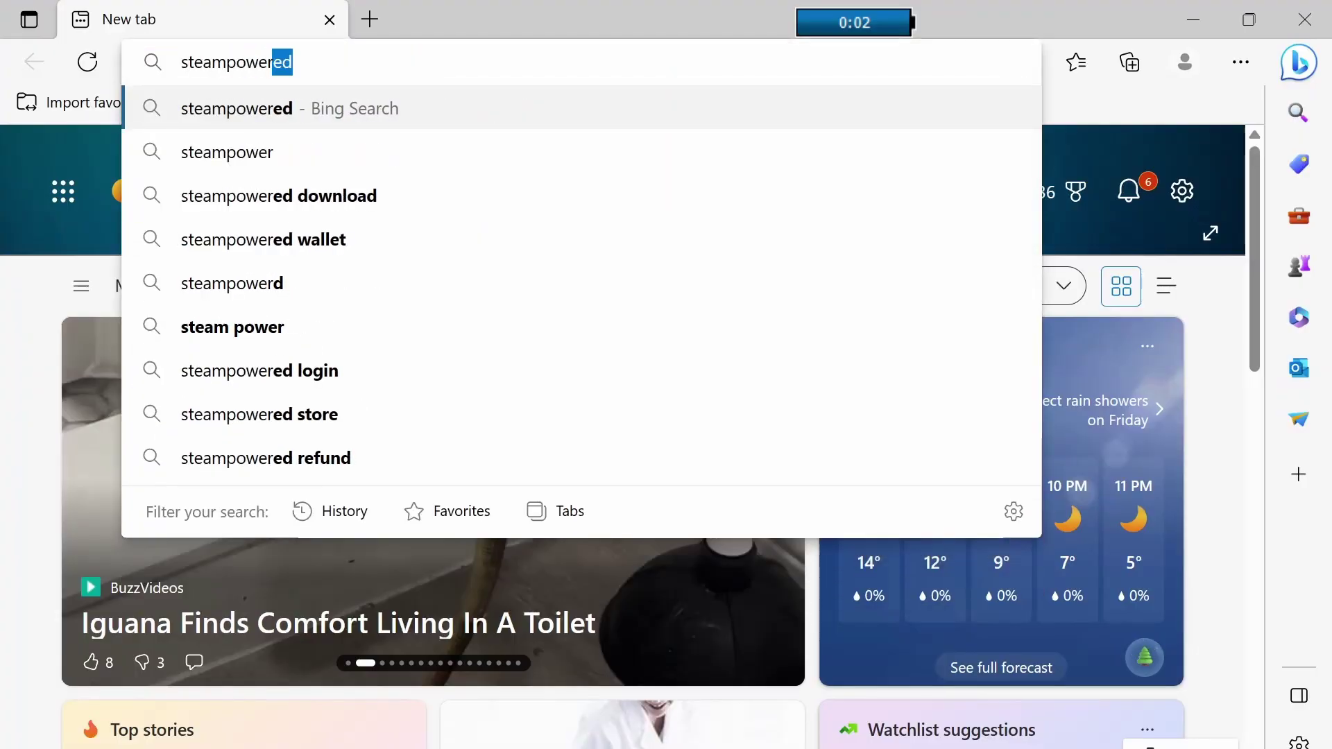
# - Search 'steampowered', go to the Steam store and download the Steam installer
pyautogui.press('Return')
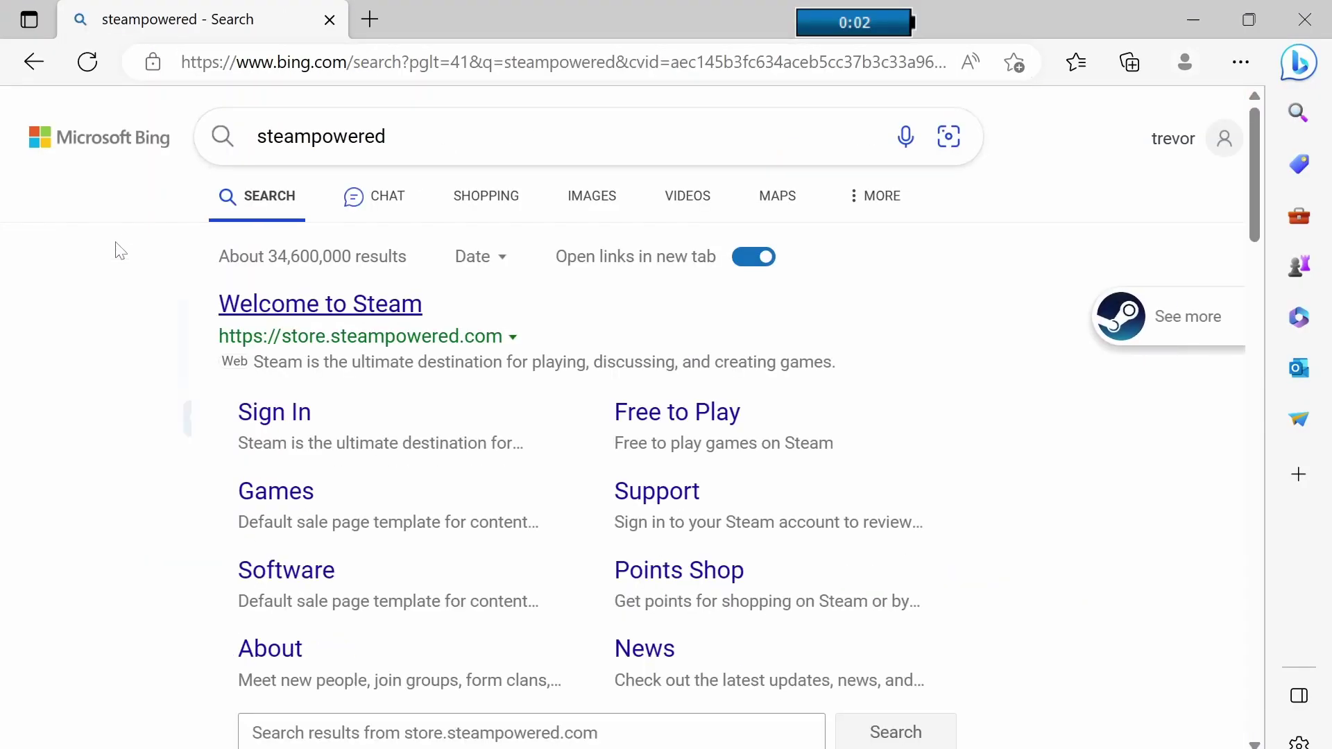
pyautogui.click(306, 295)
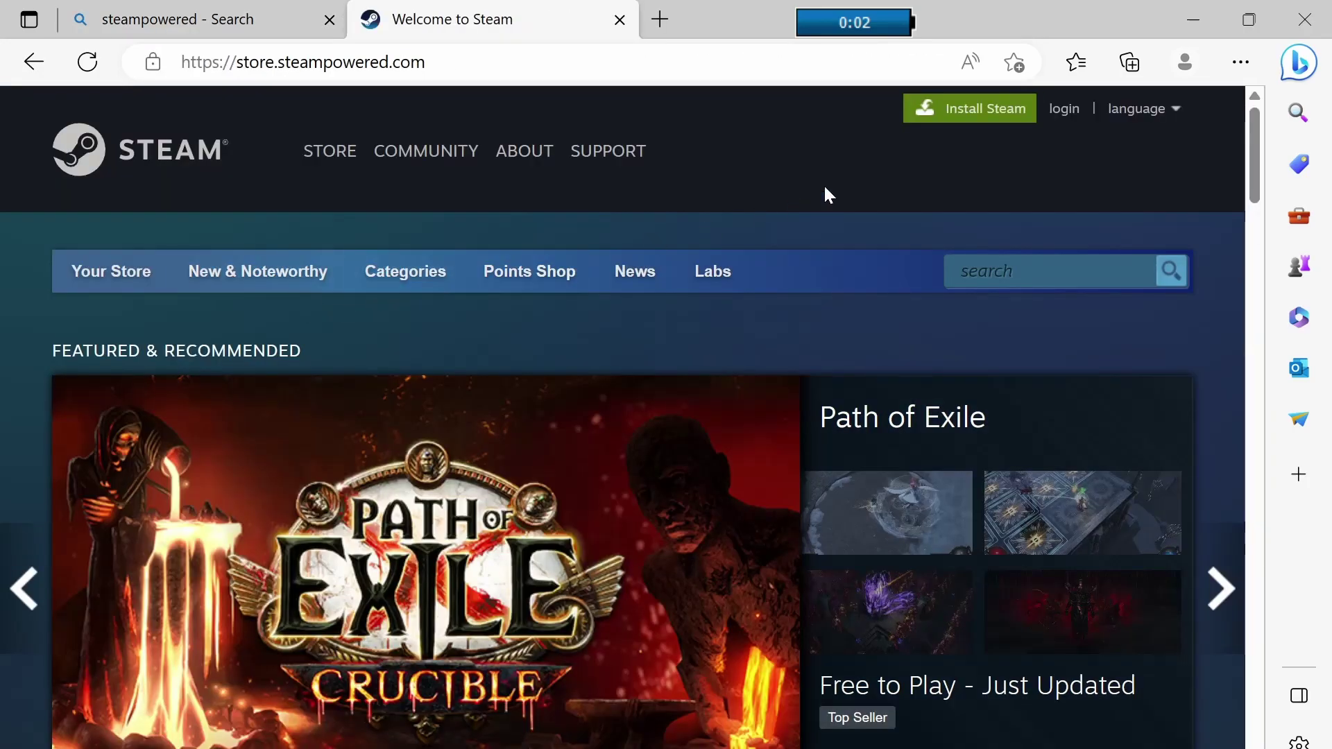
pyautogui.click(959, 119)
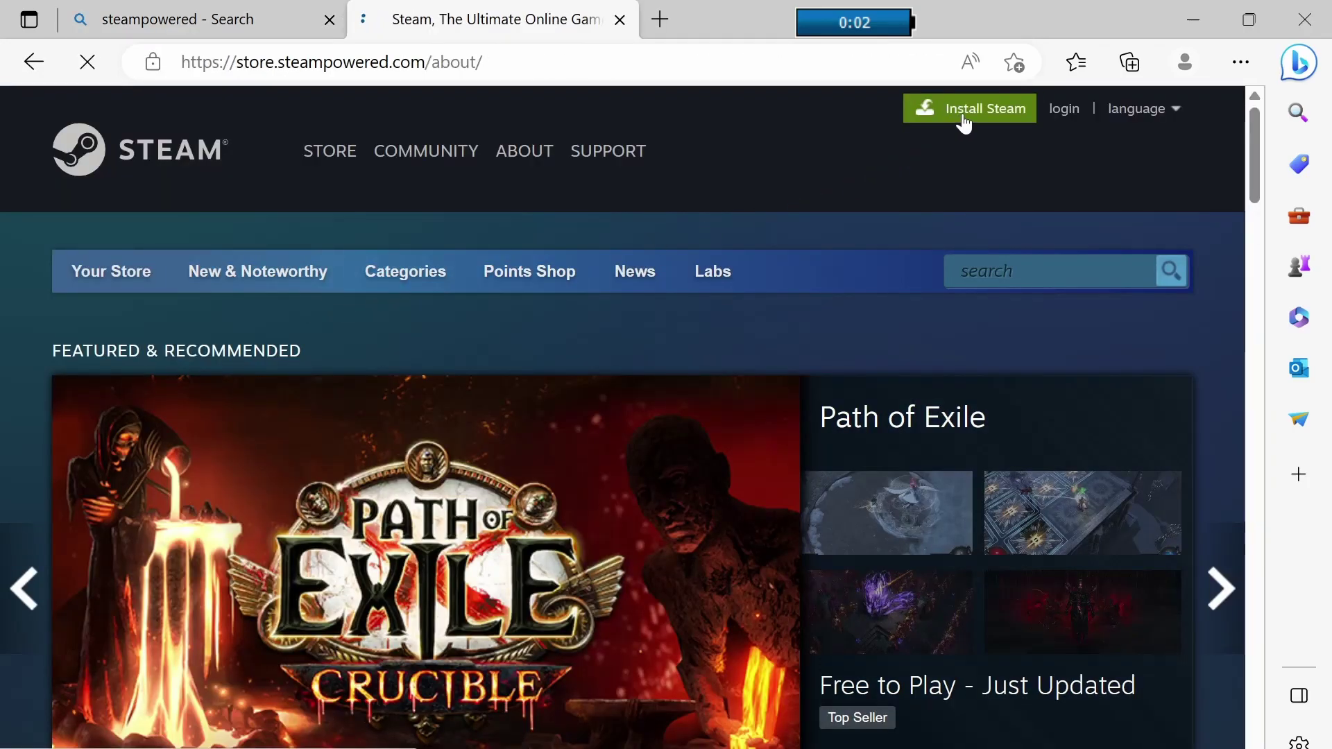
pyautogui.click(253, 676)
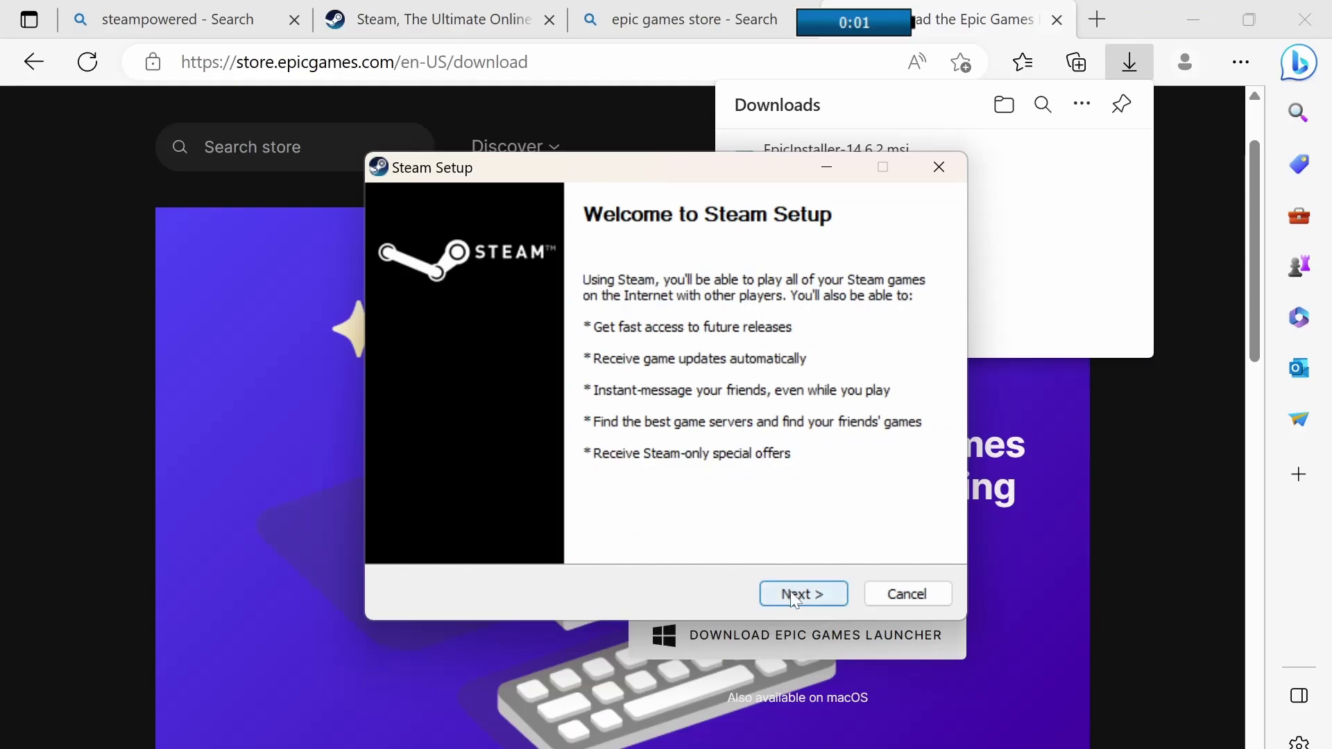
# - Install Steam in English to the default folder and finish setup
pyautogui.click(795, 595)
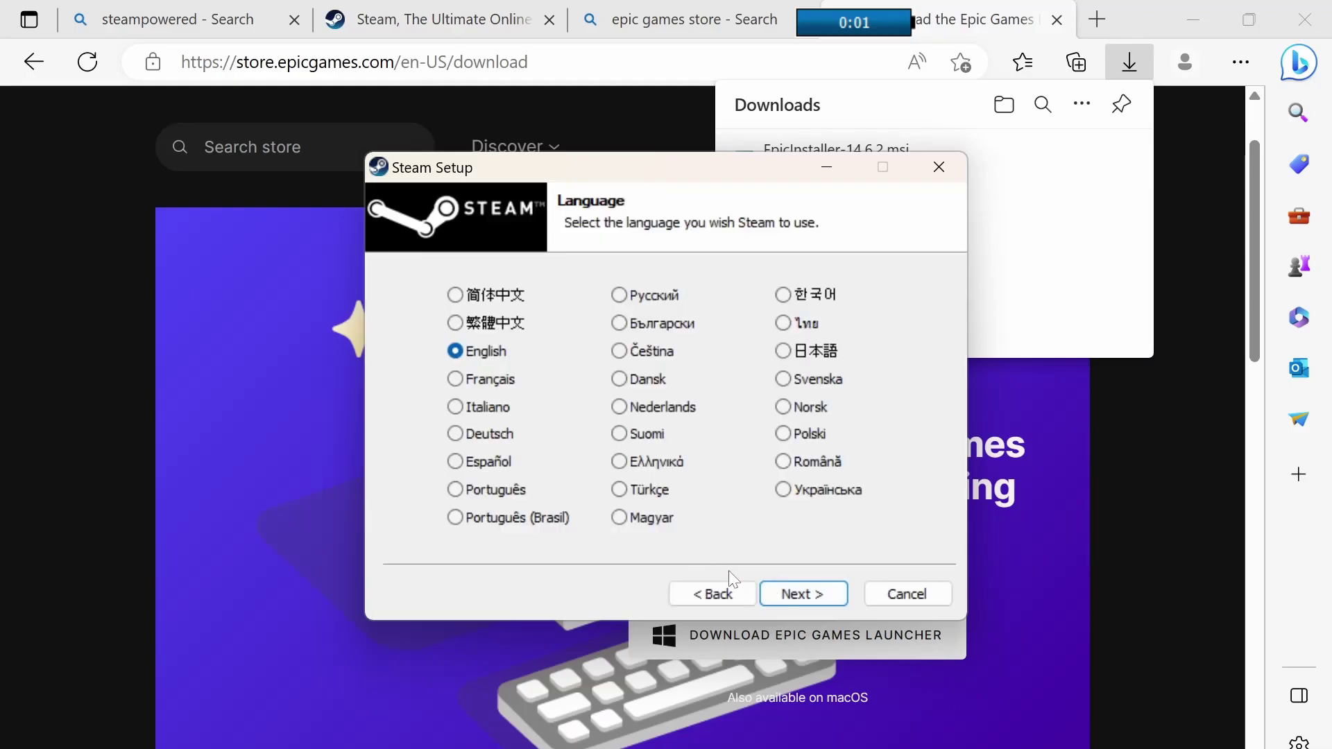
pyautogui.click(800, 595)
pyautogui.click(801, 595)
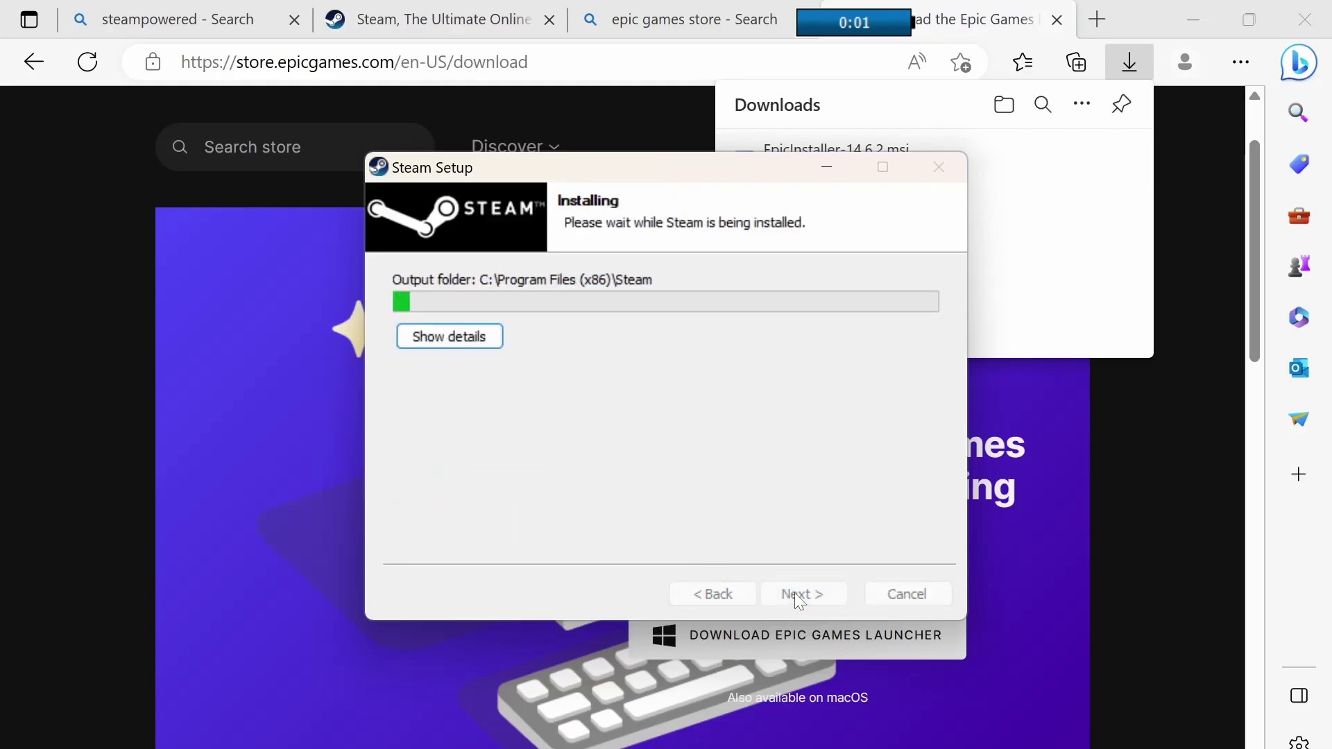
pyautogui.click(1204, 15)
pyautogui.click(804, 593)
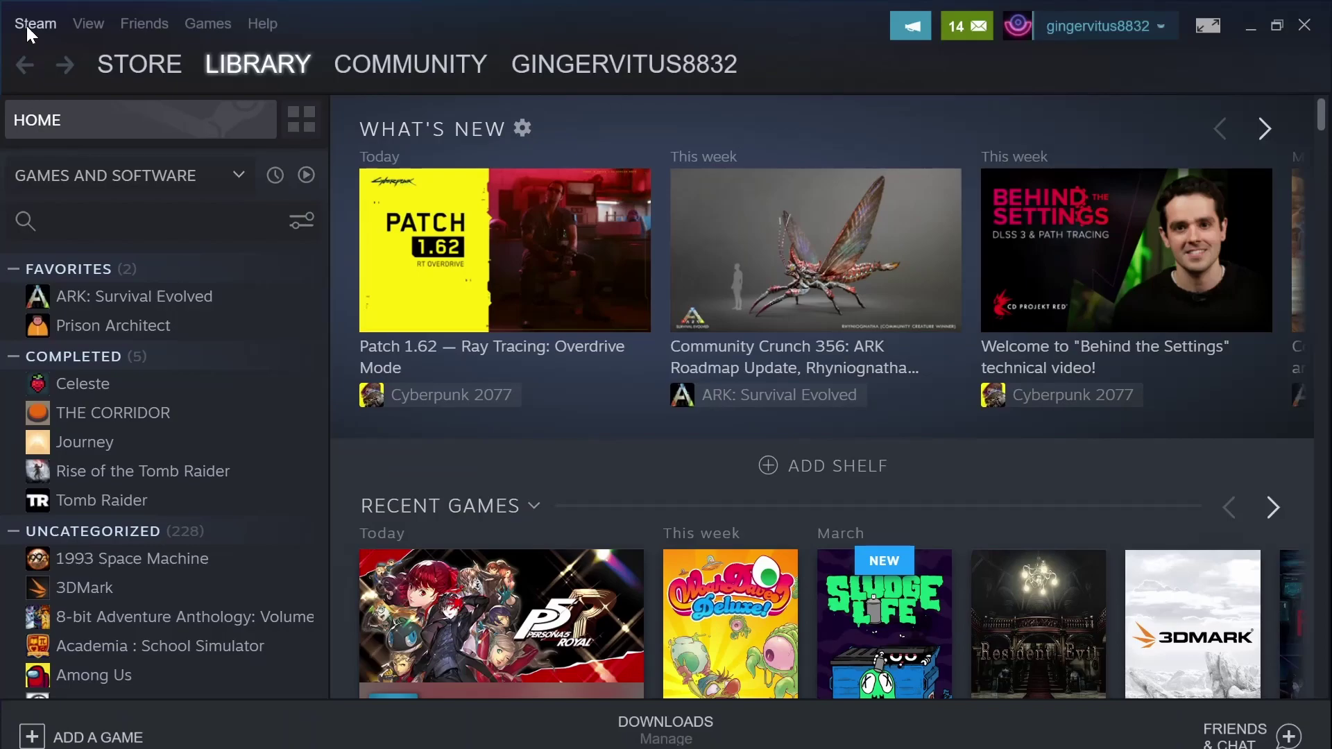
# - Tick Start Steam in Big Picture Mode under Settings > Interface, then open Celeste's page
pyautogui.click(28, 25)
pyautogui.click(42, 199)
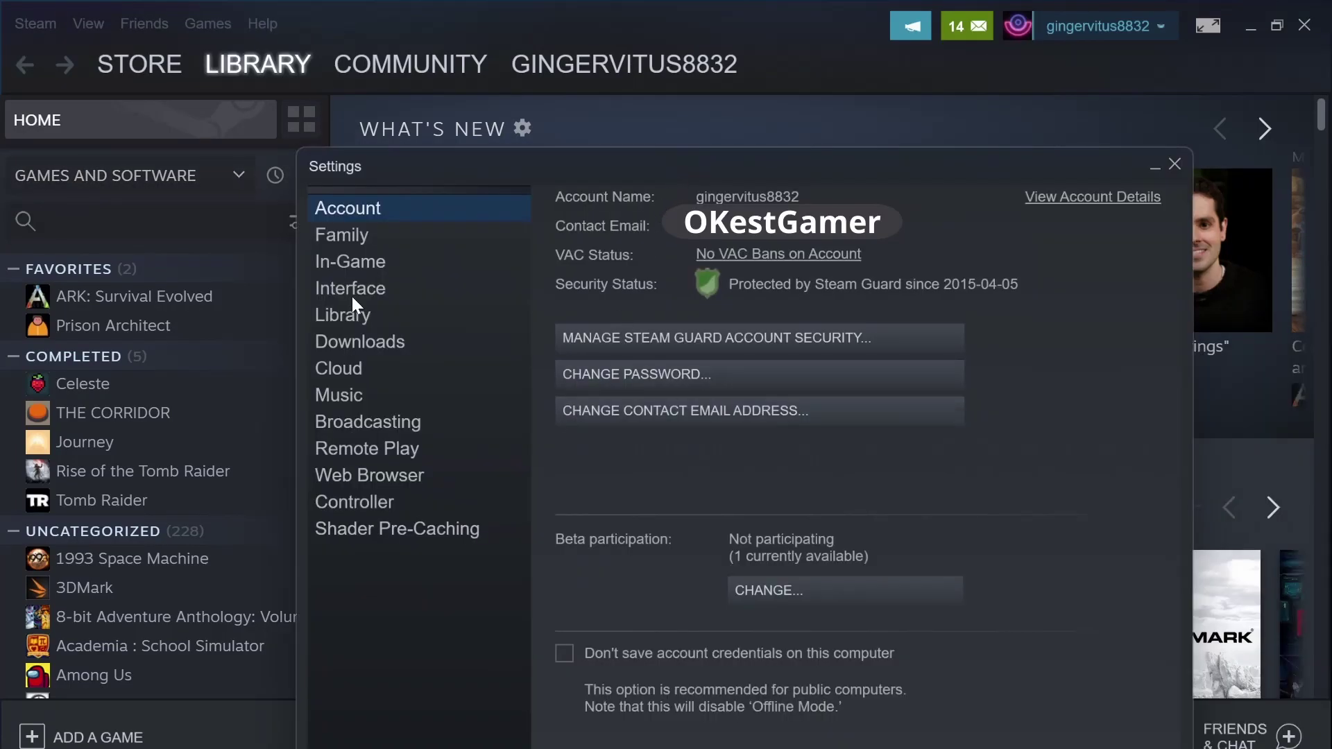
pyautogui.click(351, 296)
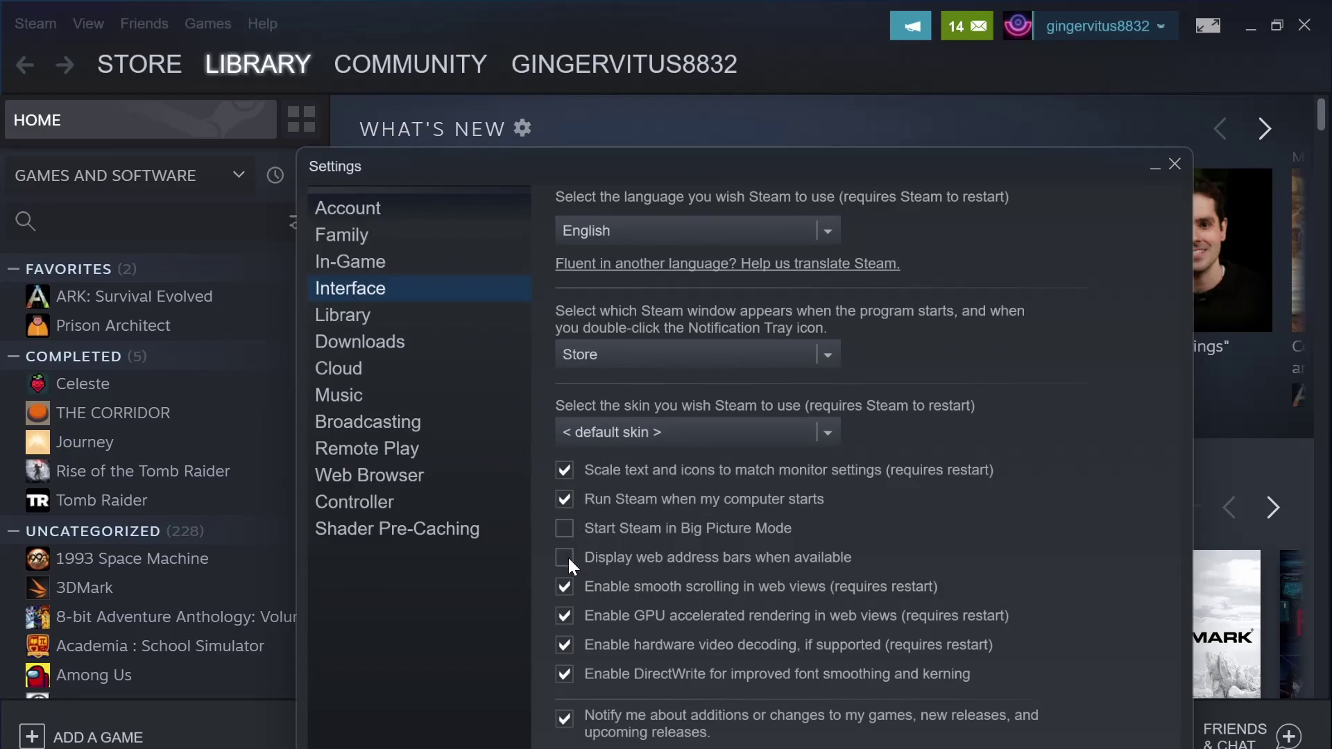
pyautogui.click(564, 531)
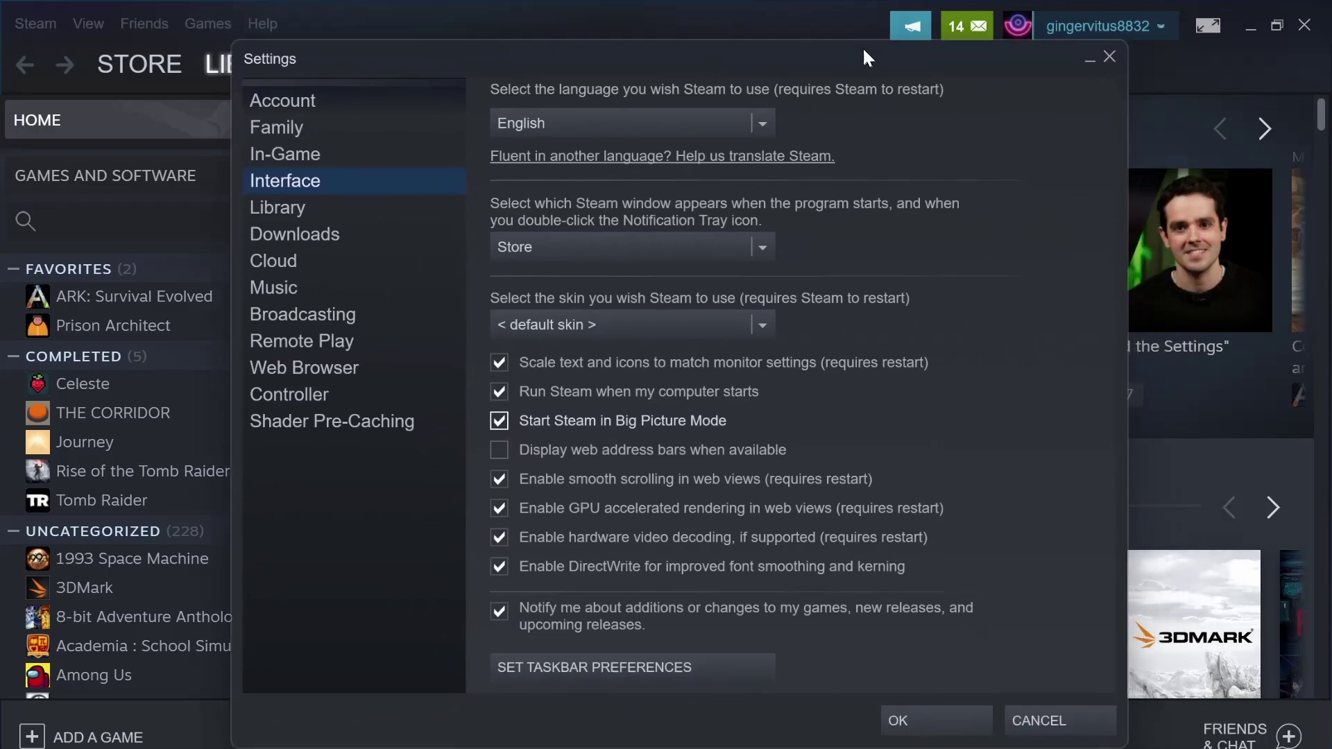
pyautogui.click(935, 715)
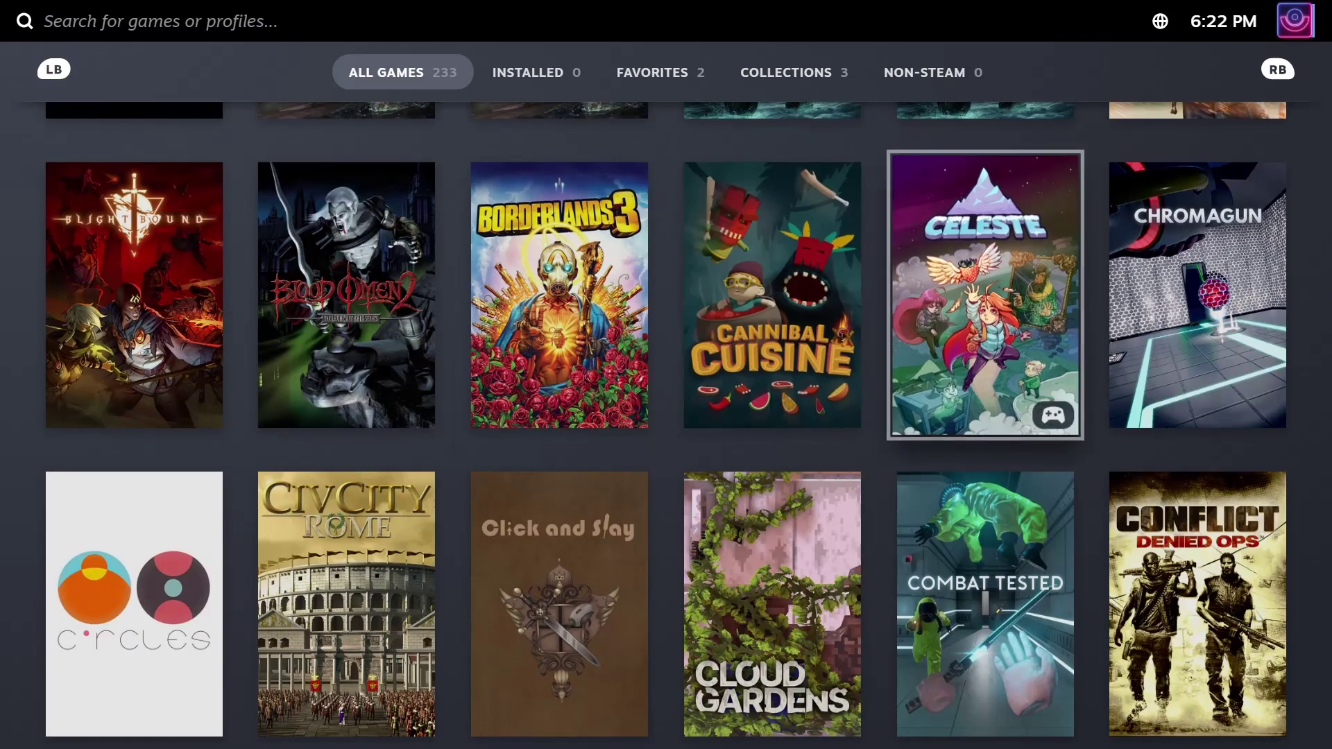
pyautogui.press('Return')
pyautogui.press('Return')
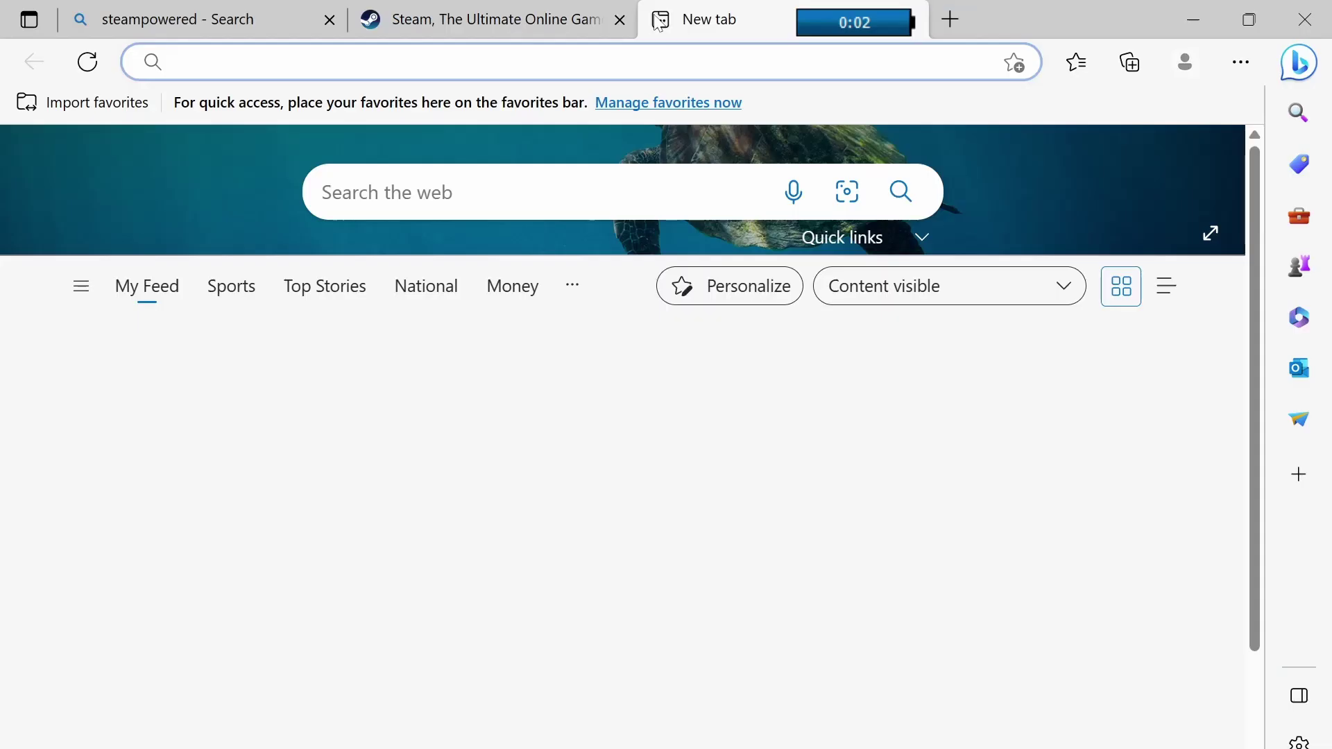
# - Search 'gog galaxy' and choose Reject all on the gog.com/galaxy cookie banner
pyautogui.write('gog')
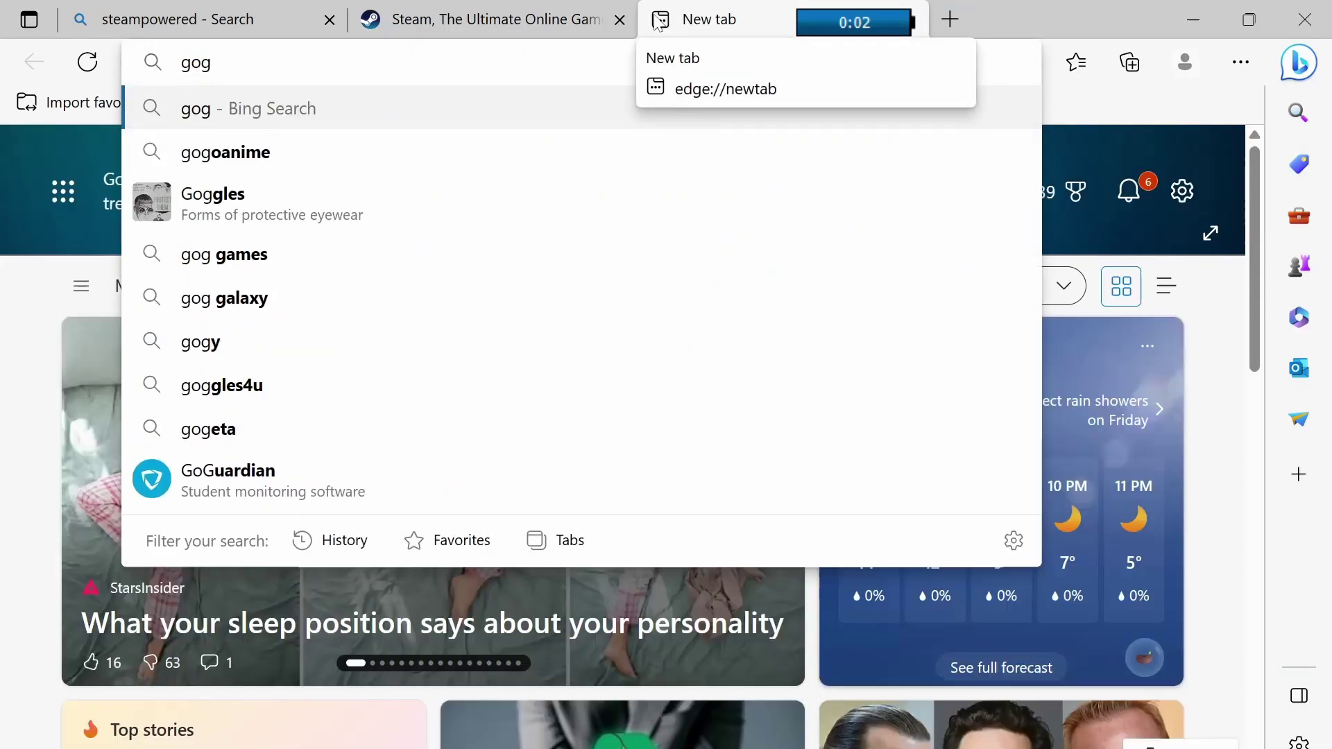
pyautogui.write(' galaxy')
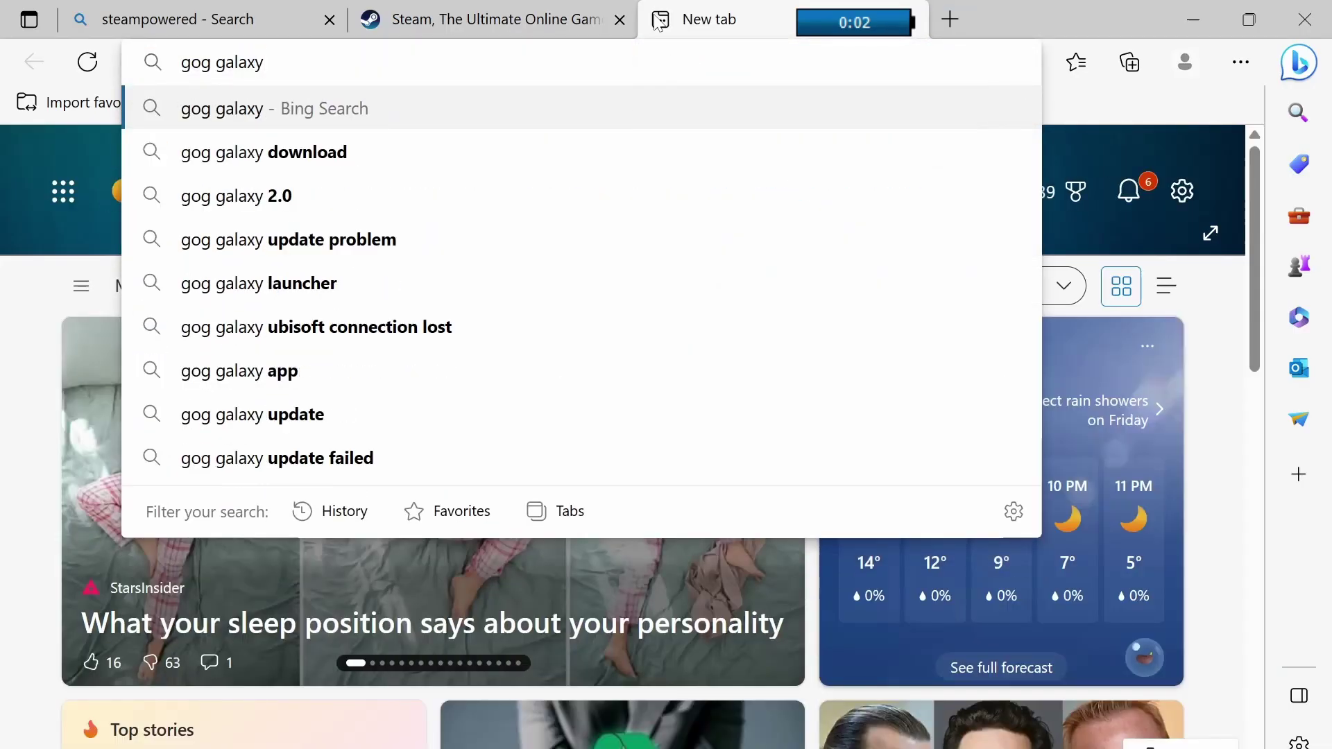
pyautogui.press('Return')
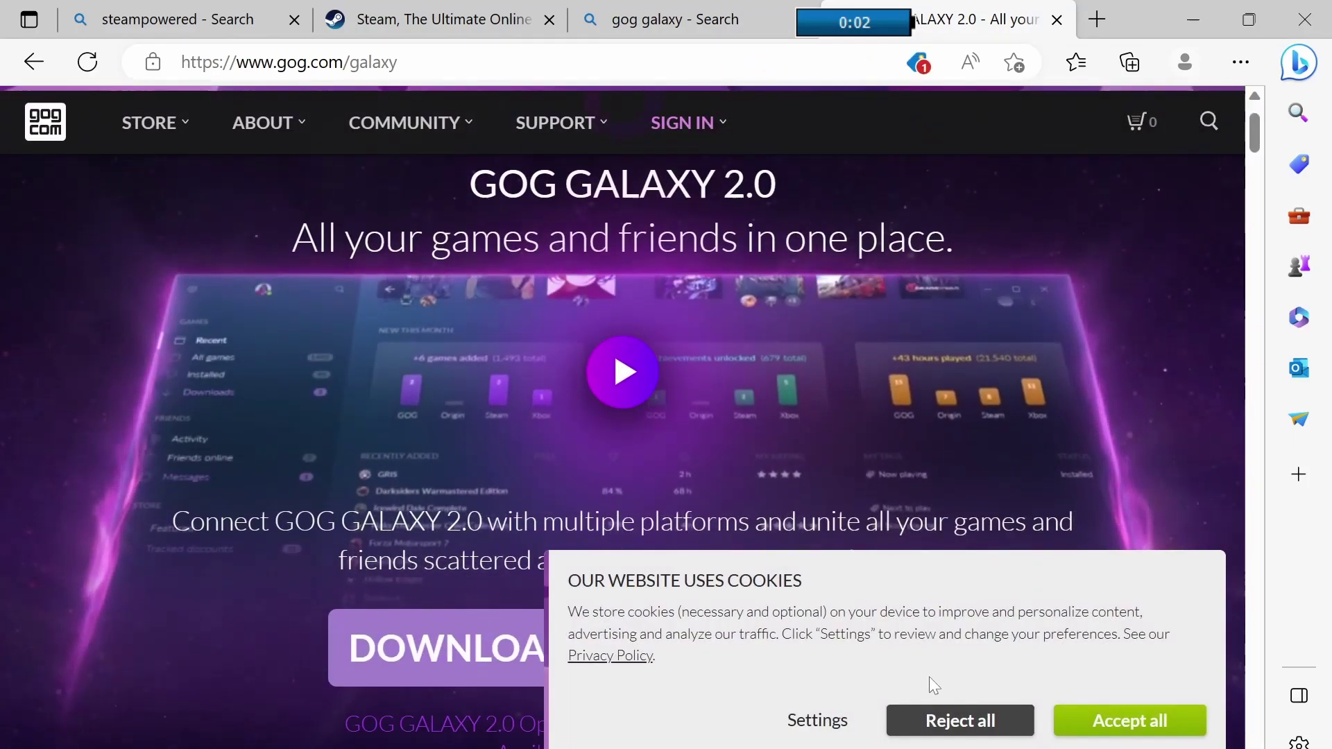
pyautogui.click(928, 714)
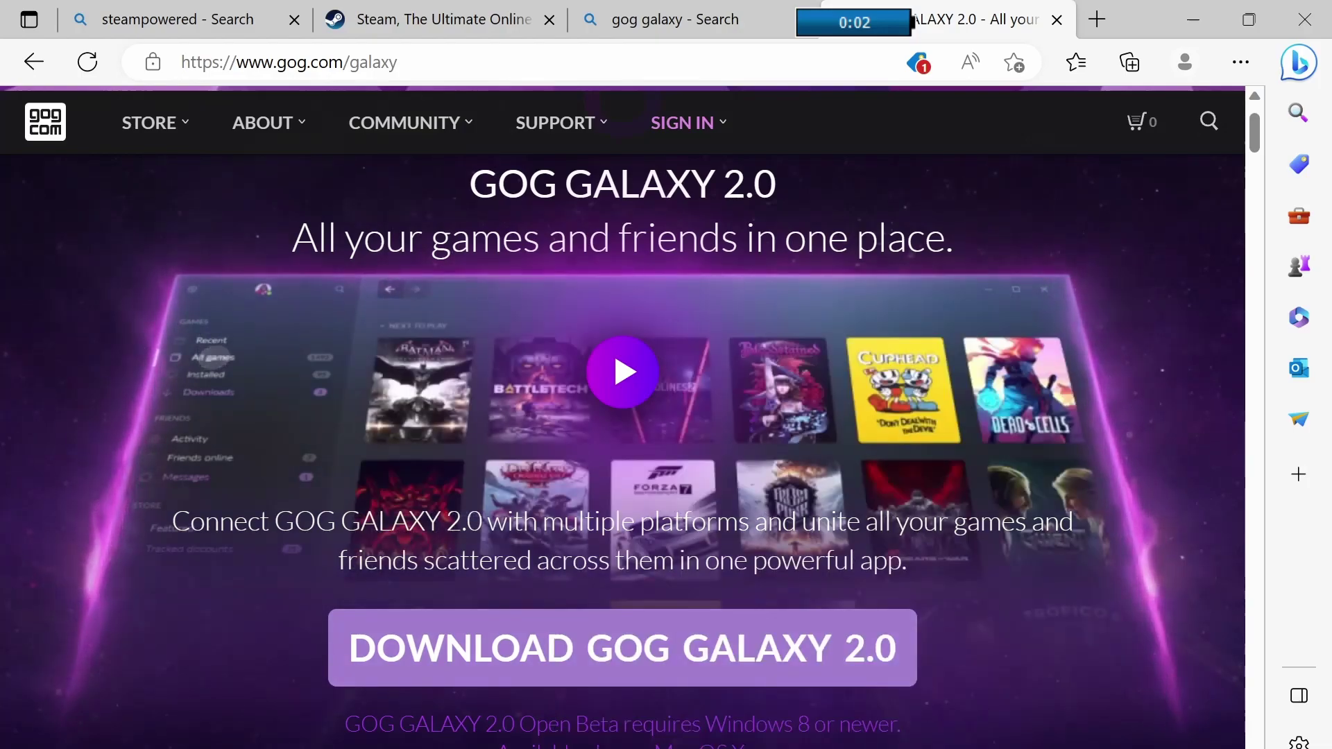
pyautogui.scroll(-1, 694, 554)
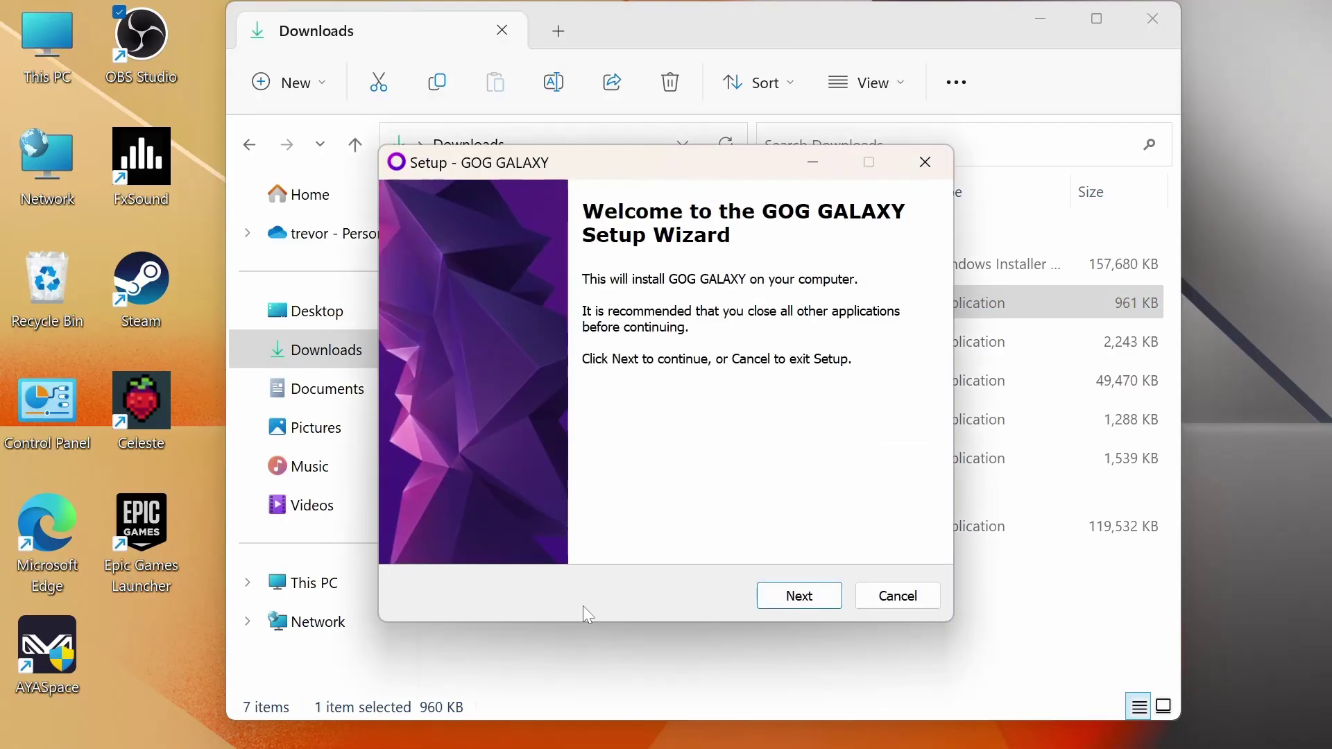
# - Complete the GOG GALAXY setup and install Shantae and the Pirate's Curse from Owned games
pyautogui.click(813, 600)
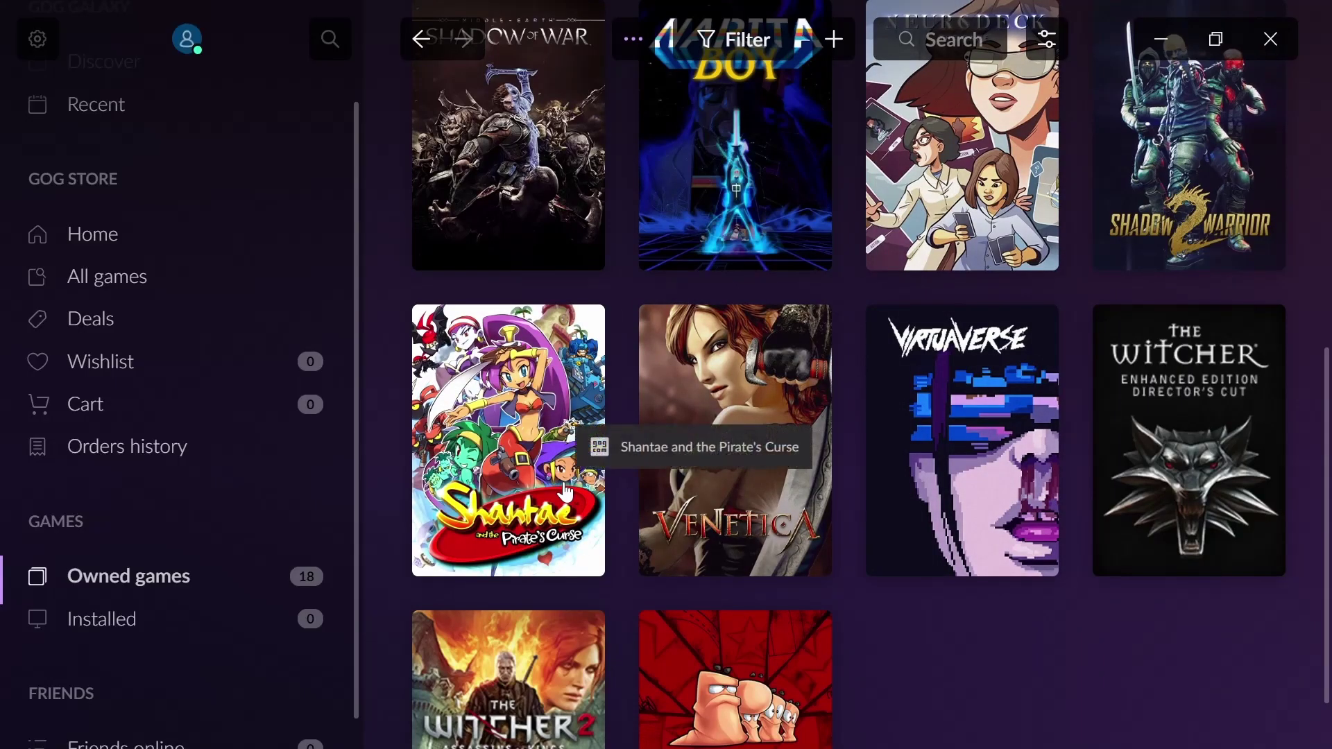
pyautogui.click(565, 491)
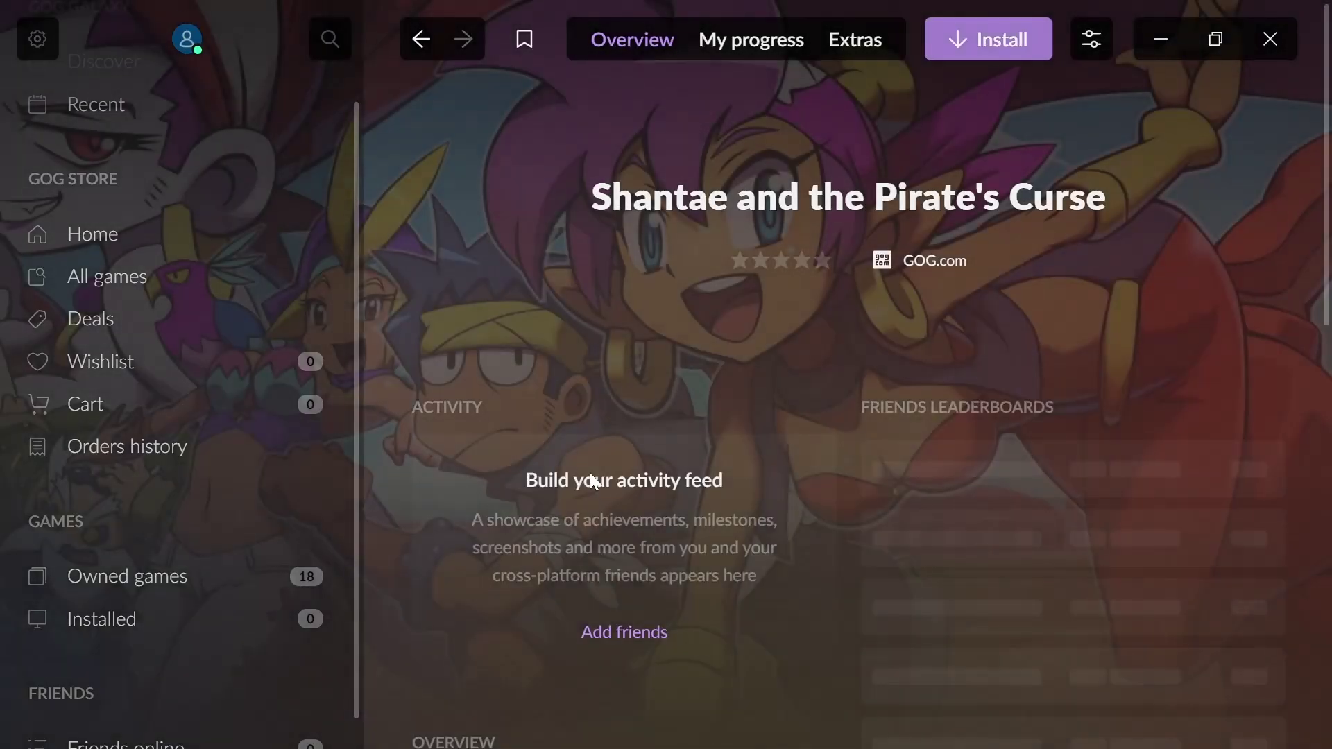
pyautogui.click(977, 46)
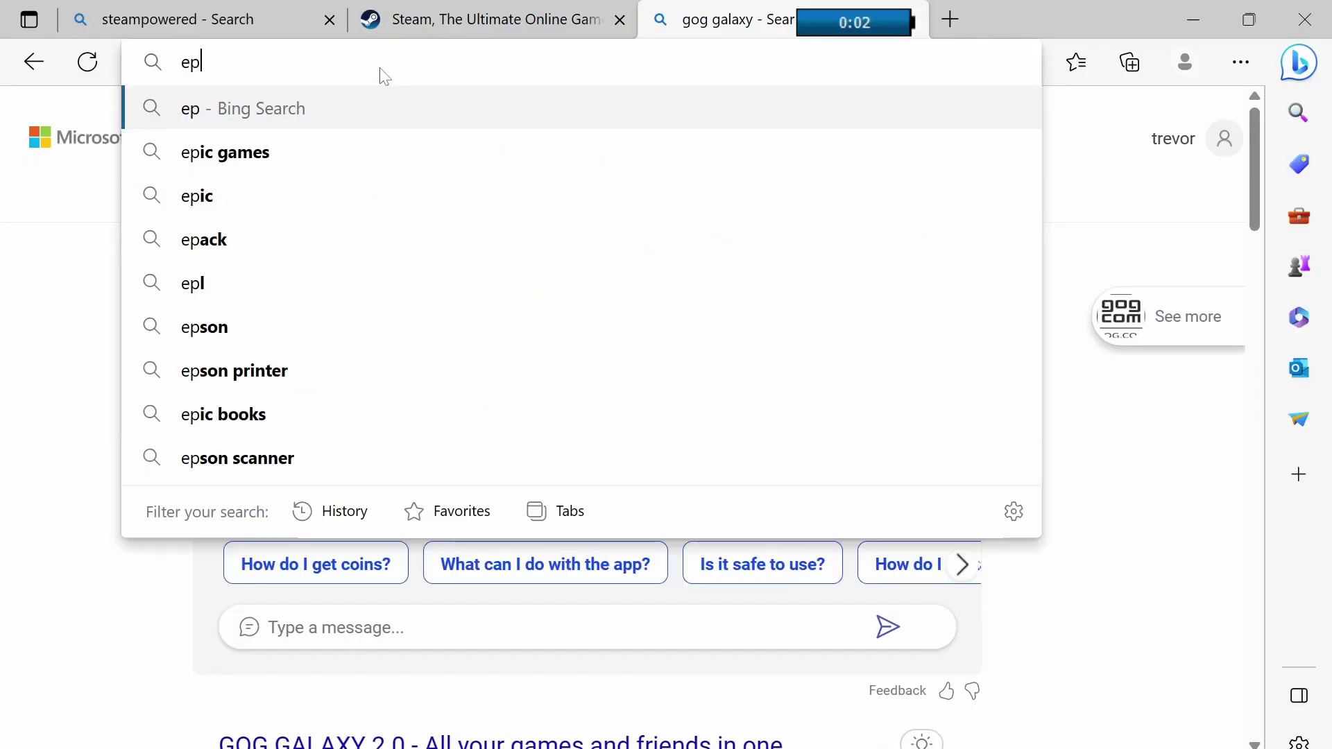
# - Search the web for epic games store and download the EpicInstaller-14.6.2.msi launcher installer
pyautogui.write('ic games sto')
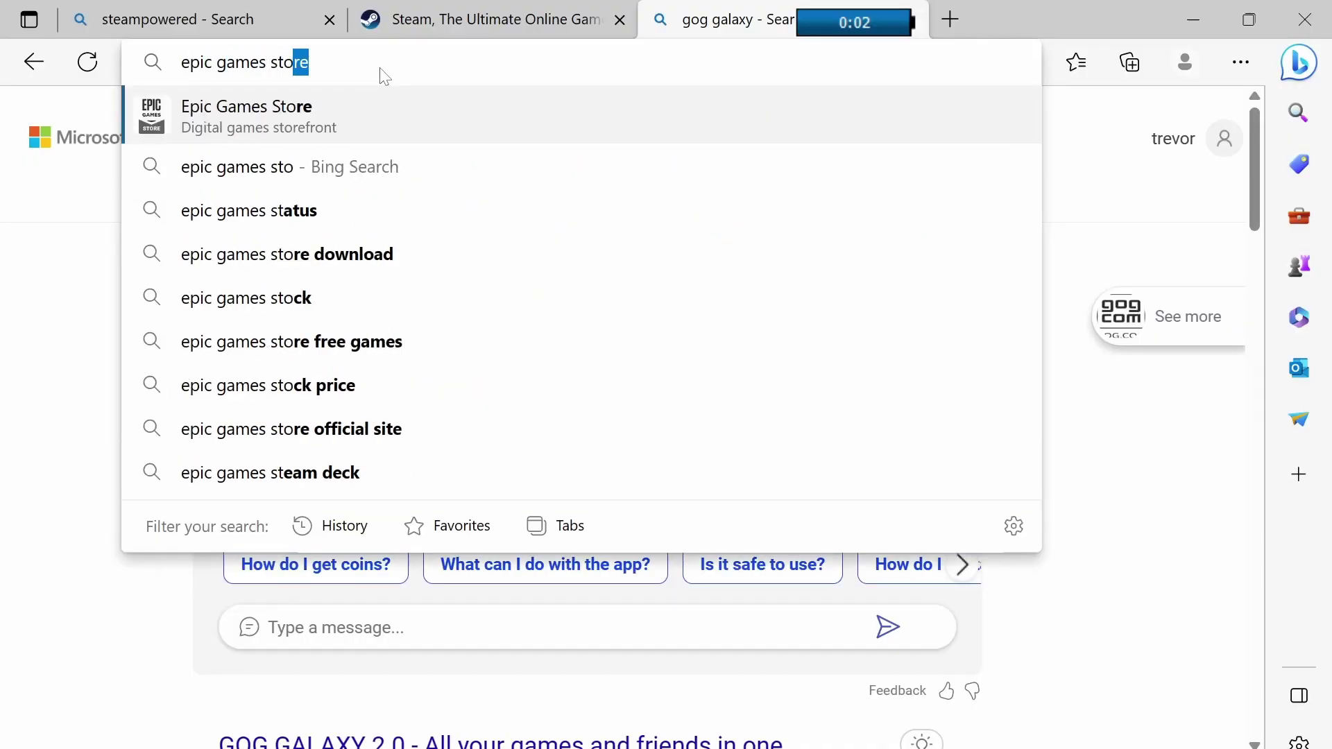
pyautogui.press('Return')
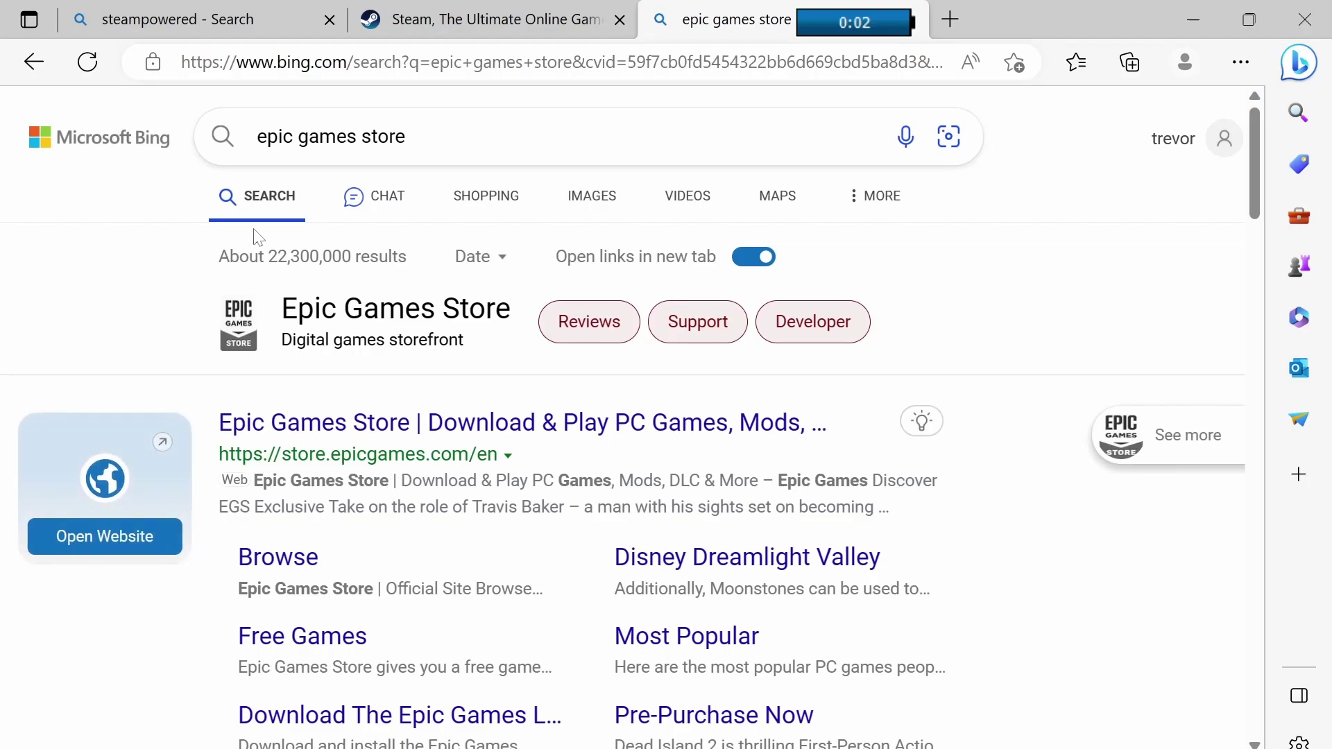
pyautogui.scroll(-1, 429, 575)
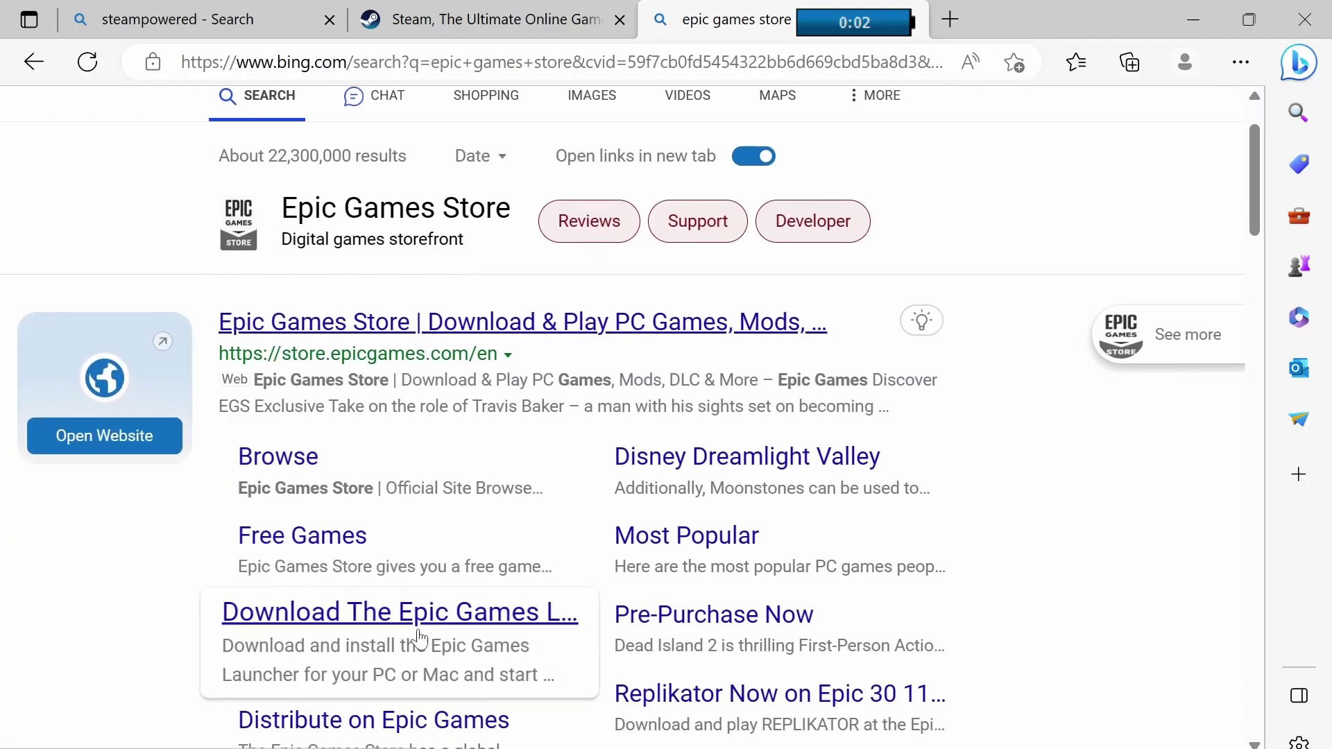
pyautogui.click(424, 633)
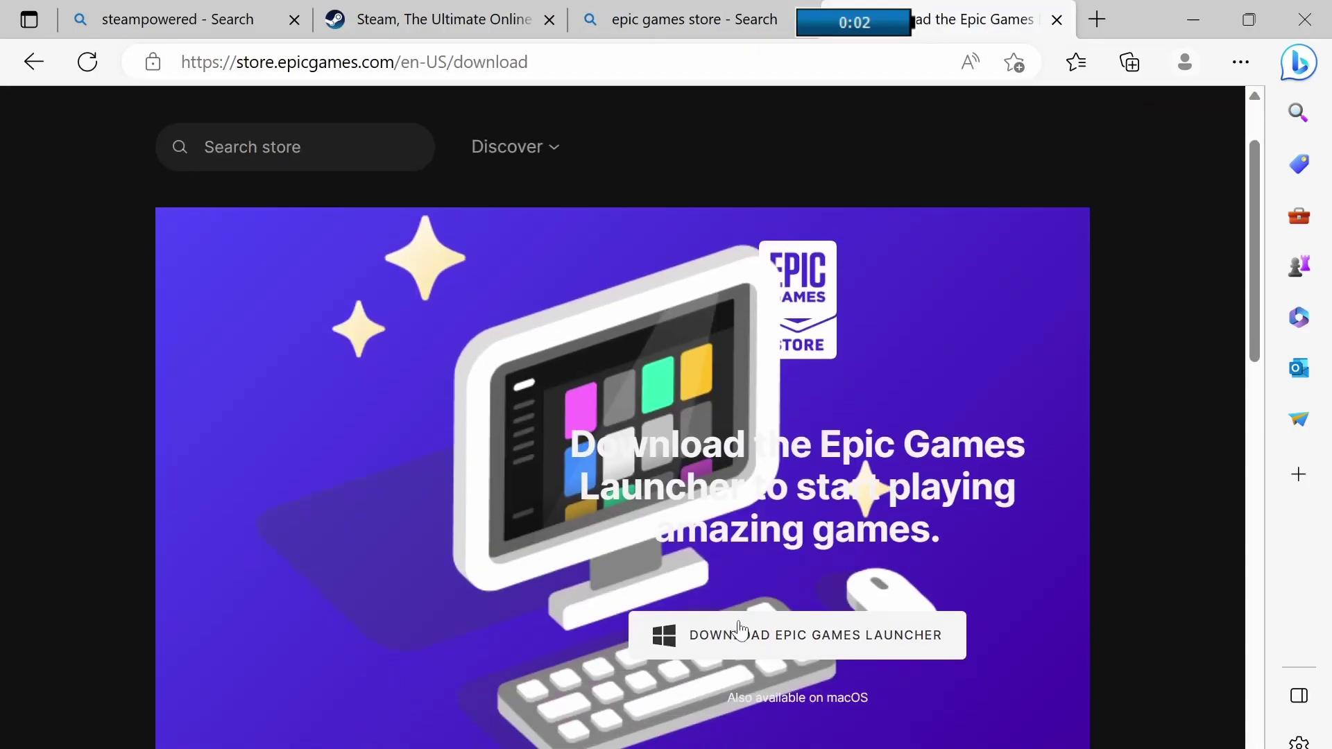
pyautogui.click(814, 643)
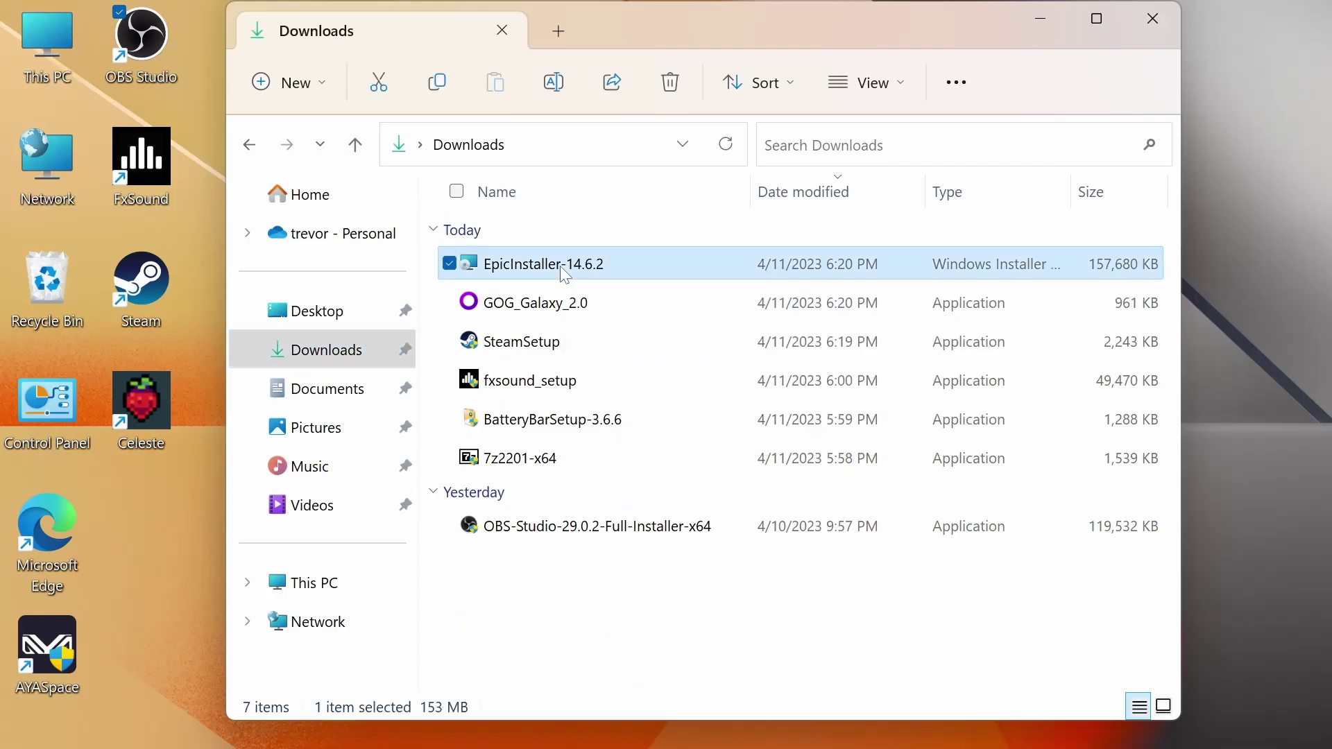
# - Run EpicInstaller-14.6.2 from Downloads and install the Epic Games Launcher through to its Library
pyautogui.doubleClick(560, 266)
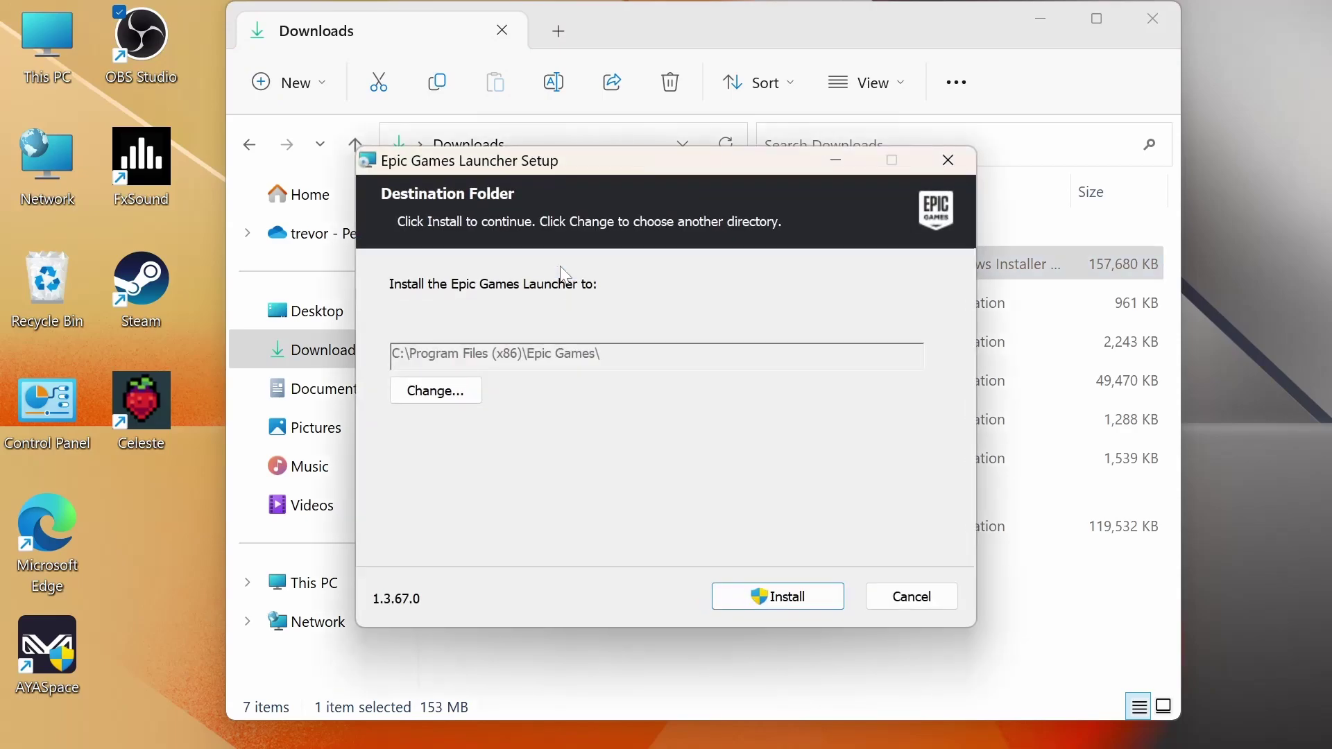
pyautogui.click(798, 598)
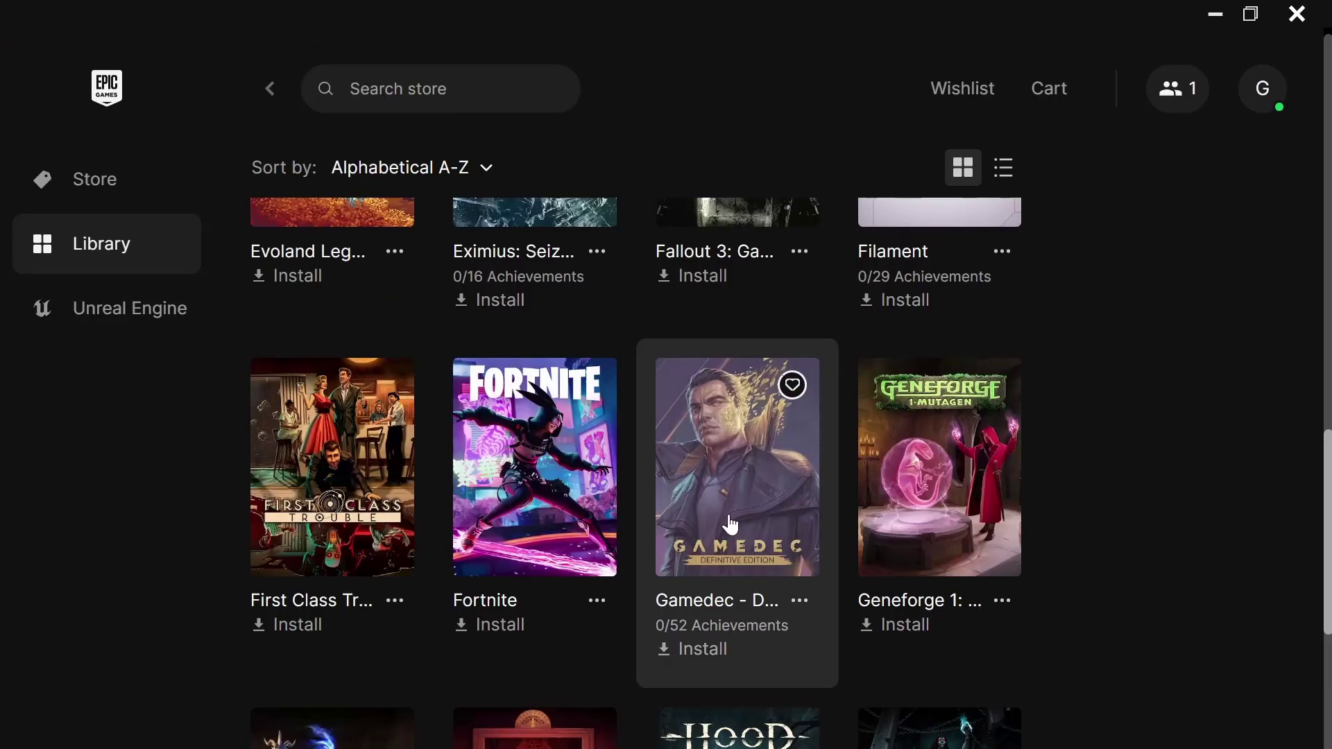
pyautogui.scroll(3, 729, 524)
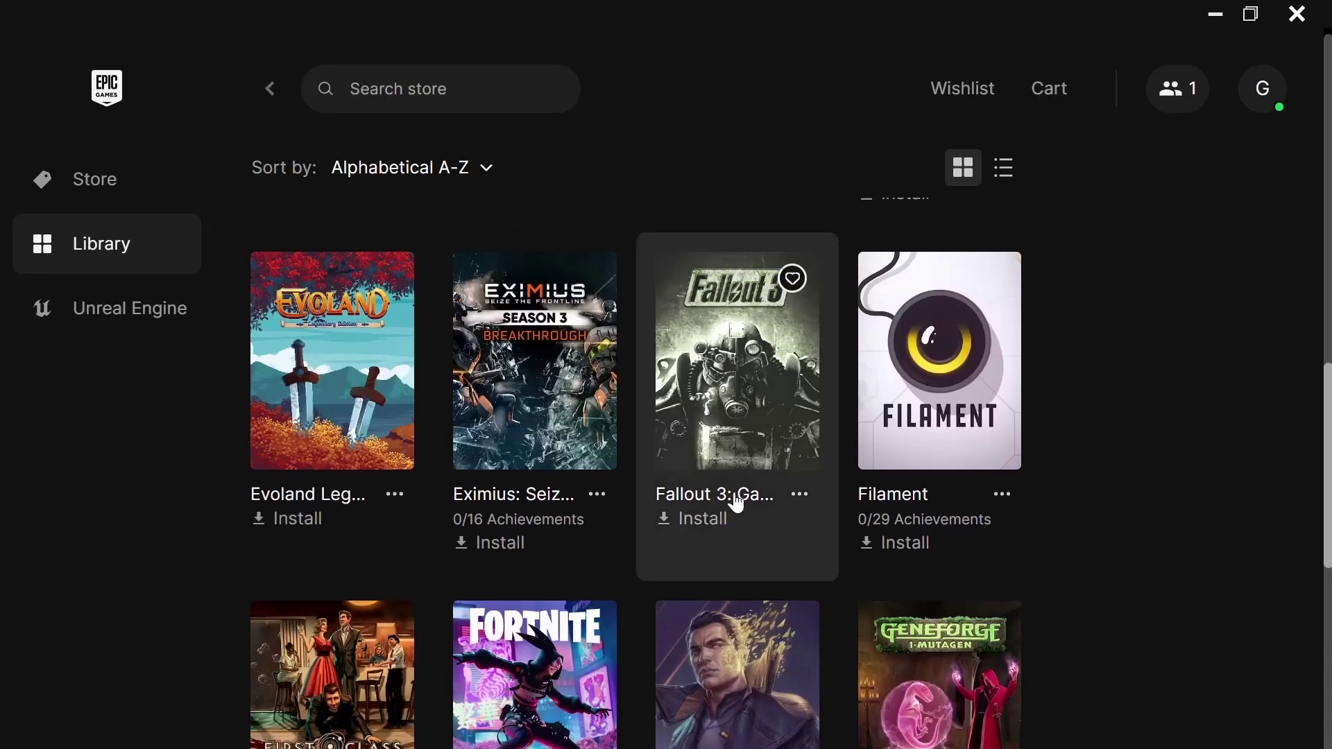
# - Start the Fallout 3 install from the library and load the gg.deals website
pyautogui.click(747, 448)
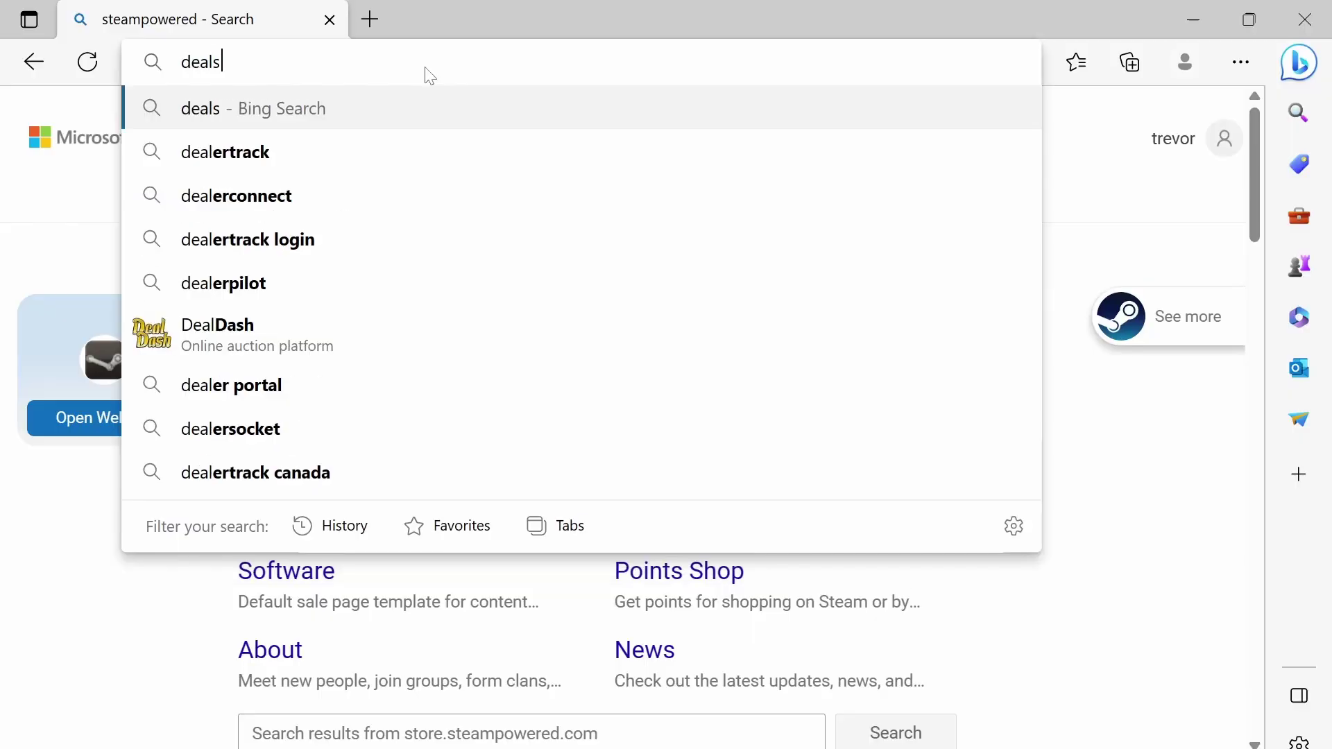
pyautogui.write('.gg')
pyautogui.press('Return')
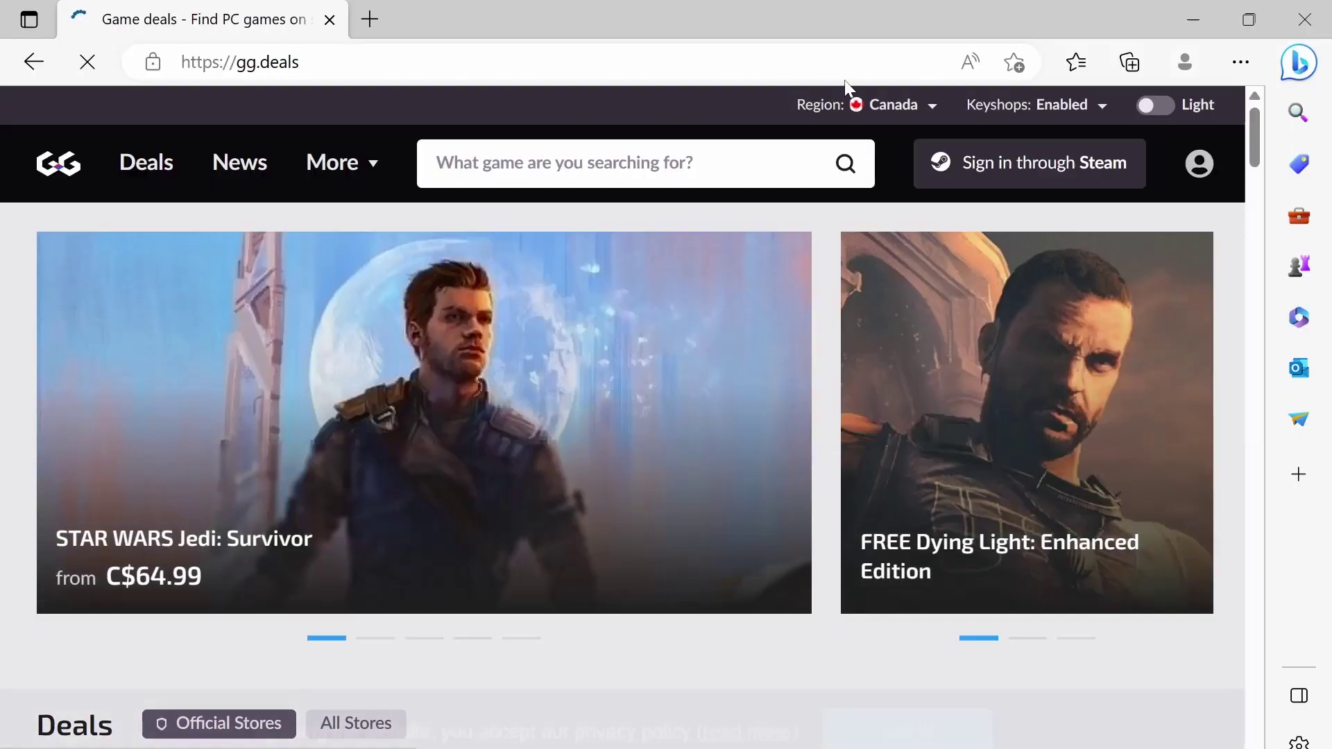
# - Scroll through gg.deals' new deals, best deals, historical lows and popular games lists
pyautogui.scroll(-3, 580, 363)
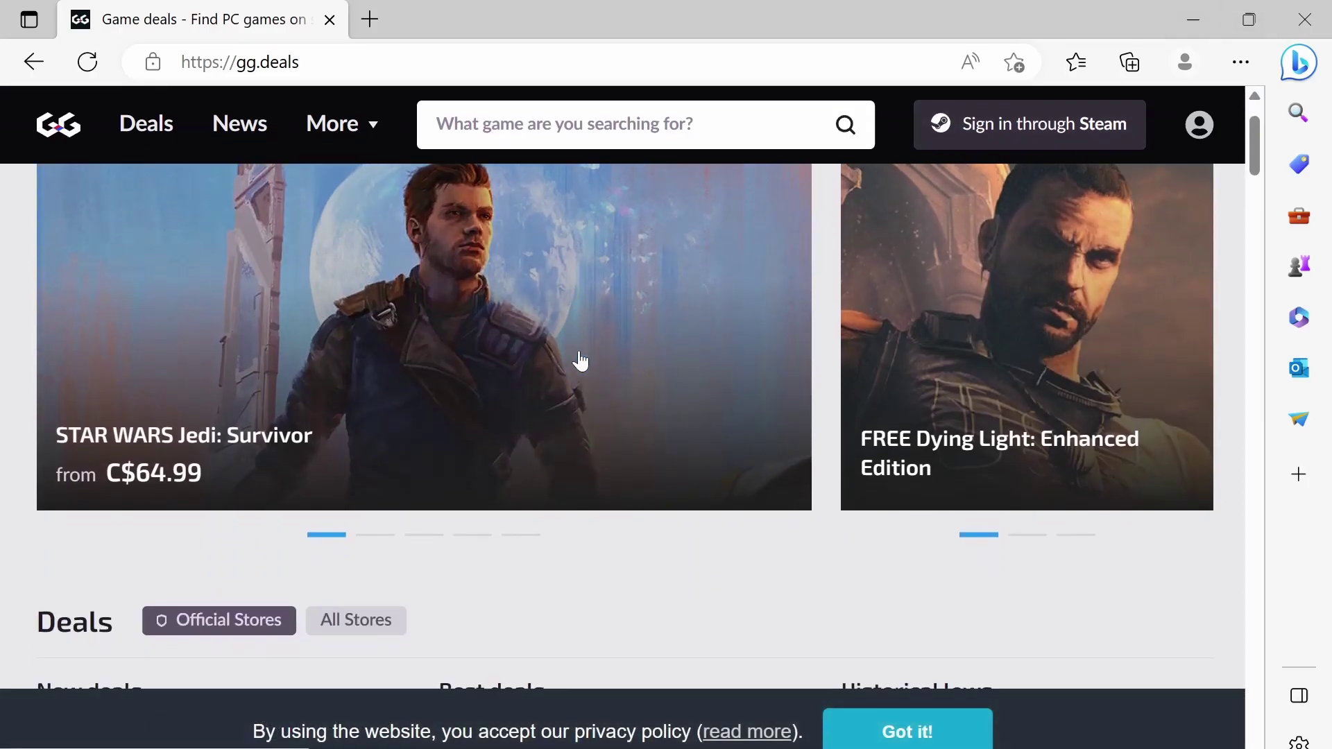
pyautogui.scroll(-6, 514, 379)
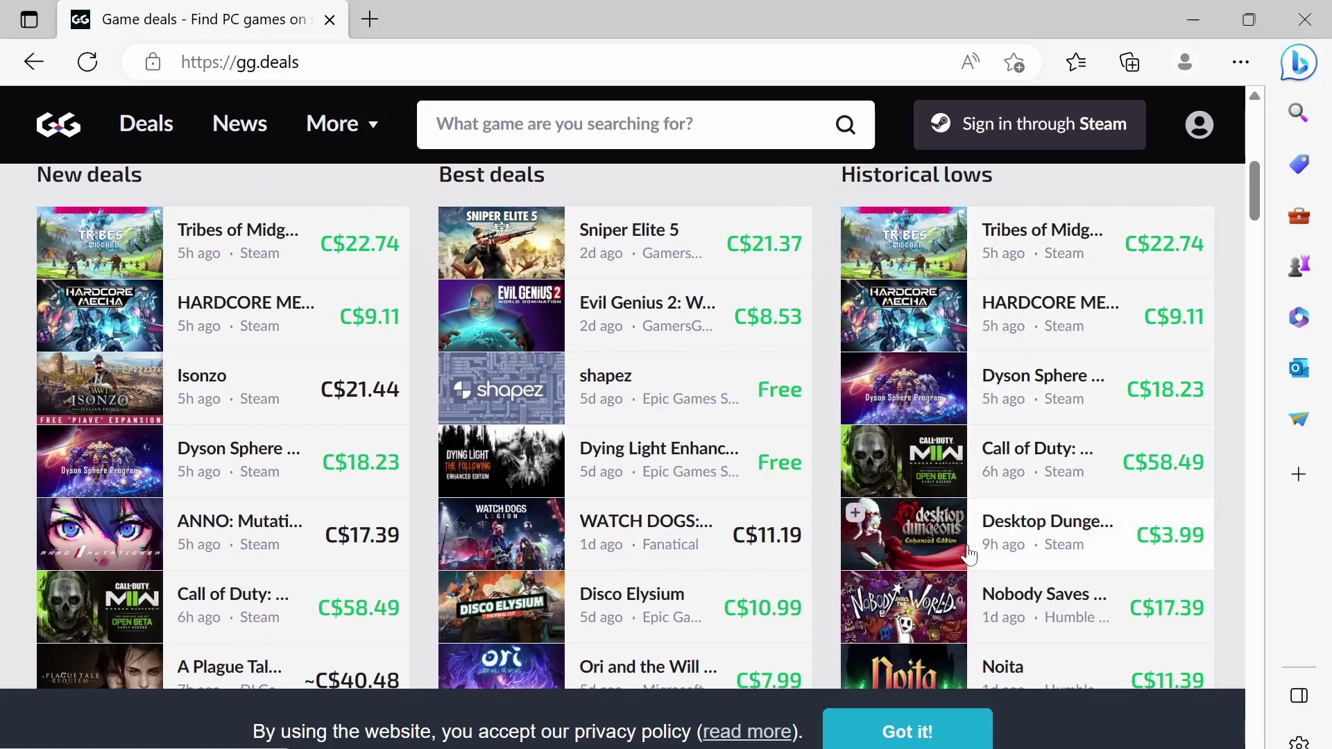
pyautogui.scroll(-3, 971, 458)
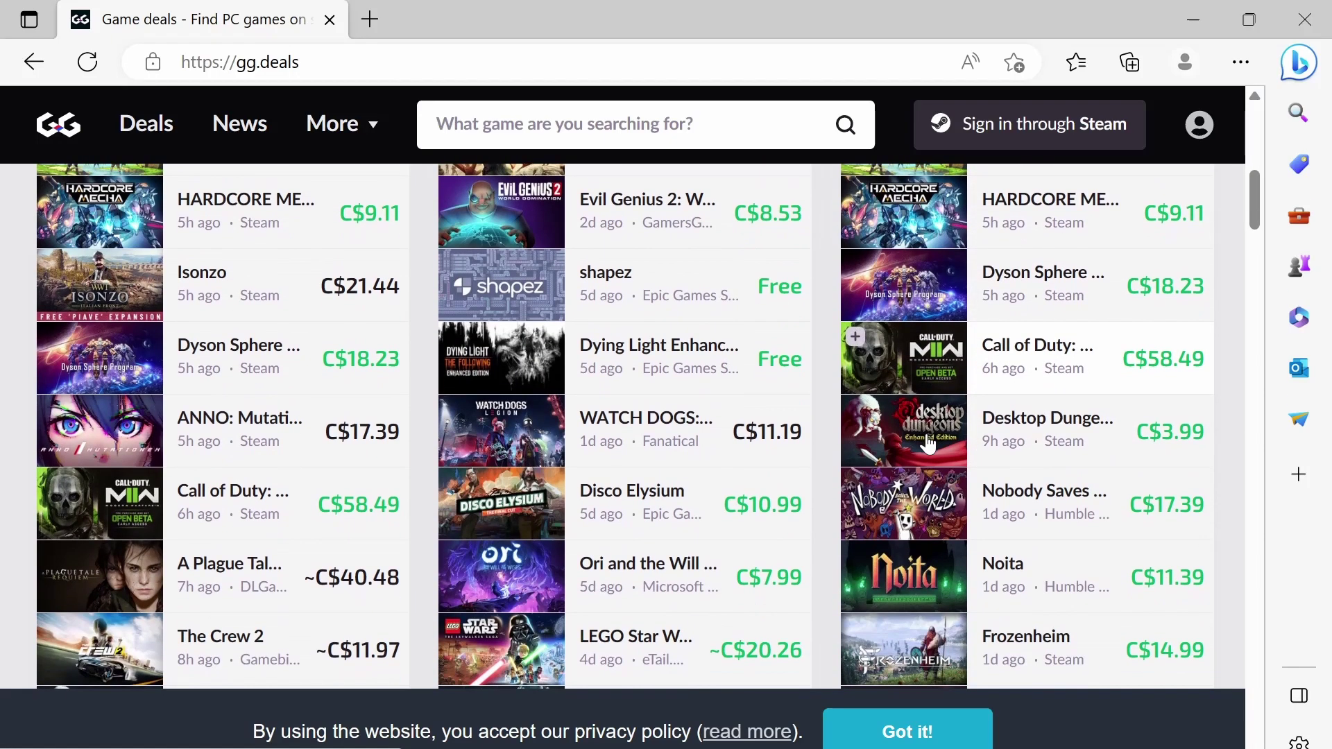
pyautogui.scroll(-10, 929, 442)
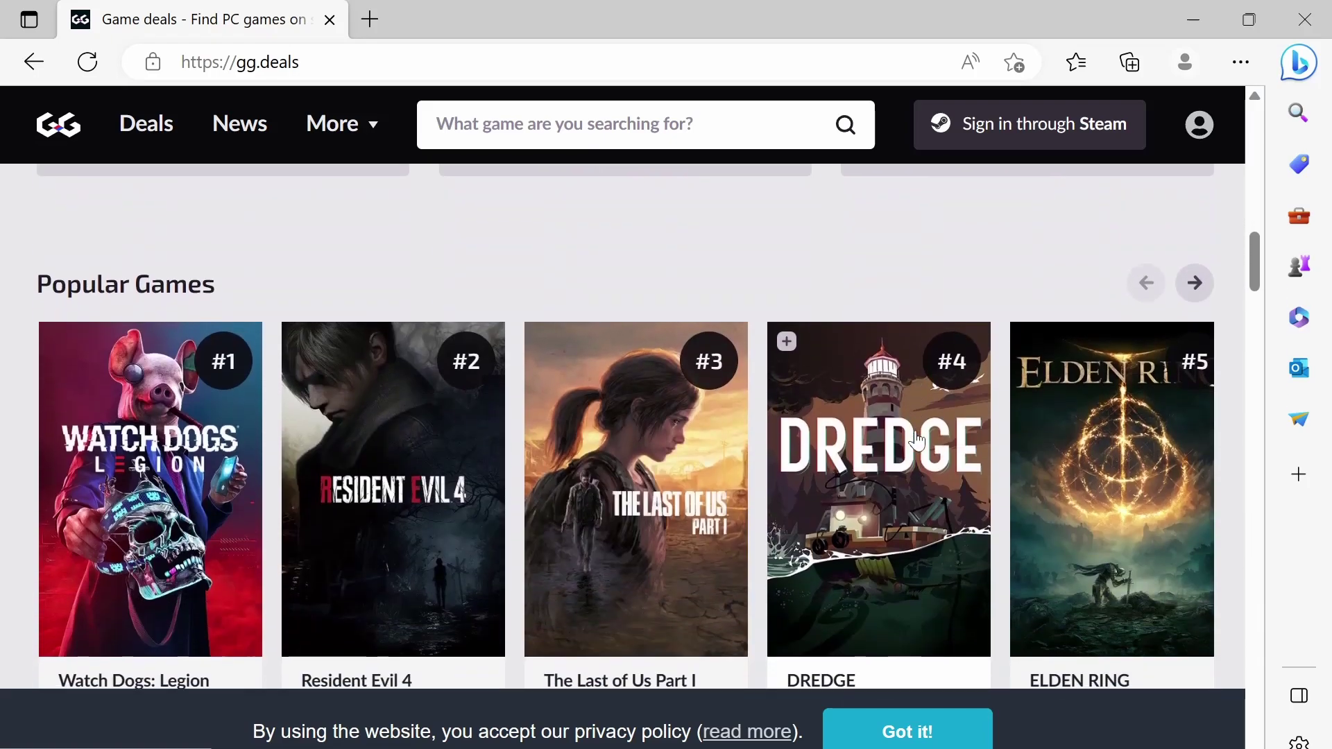
pyautogui.scroll(-2, 657, 466)
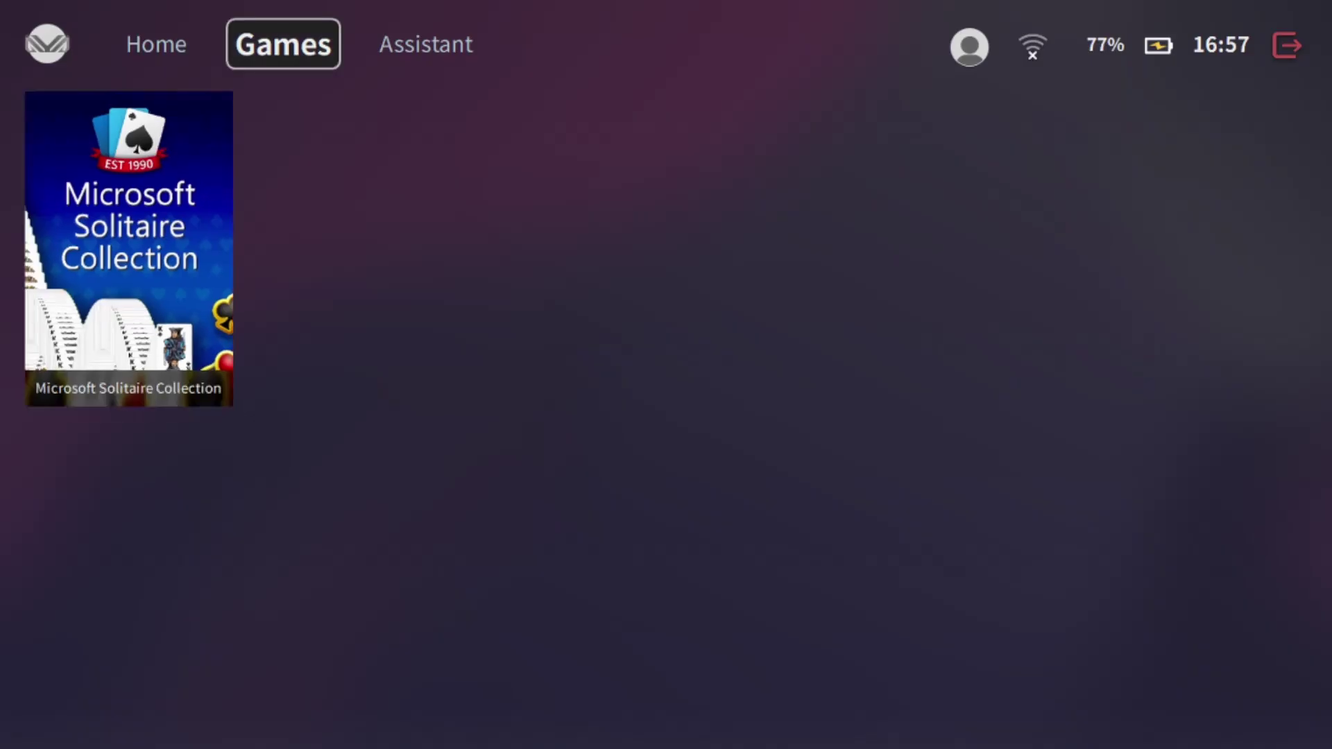
# - View the Add Game options Scan Game, Manual Add and Bind Plat, then return to the library
pyautogui.click(129, 250)
pyautogui.press('Return')
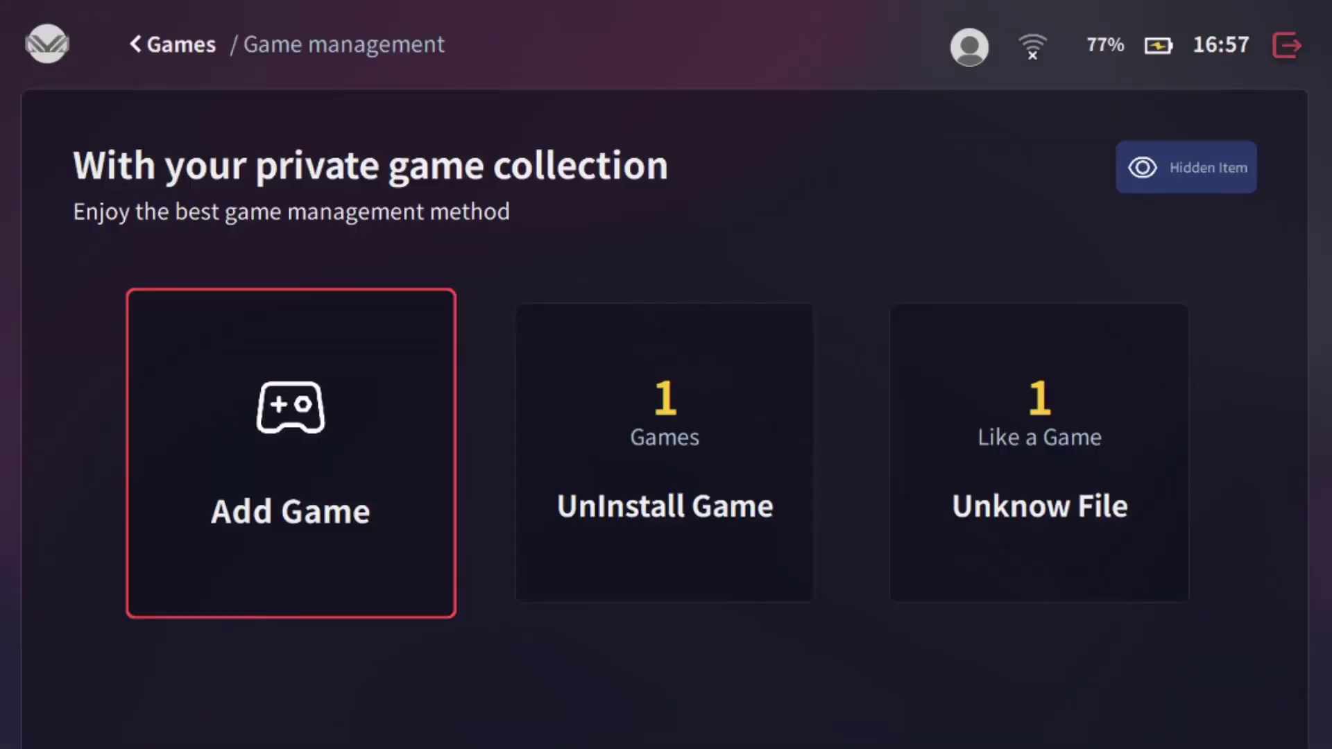
pyautogui.press('Return')
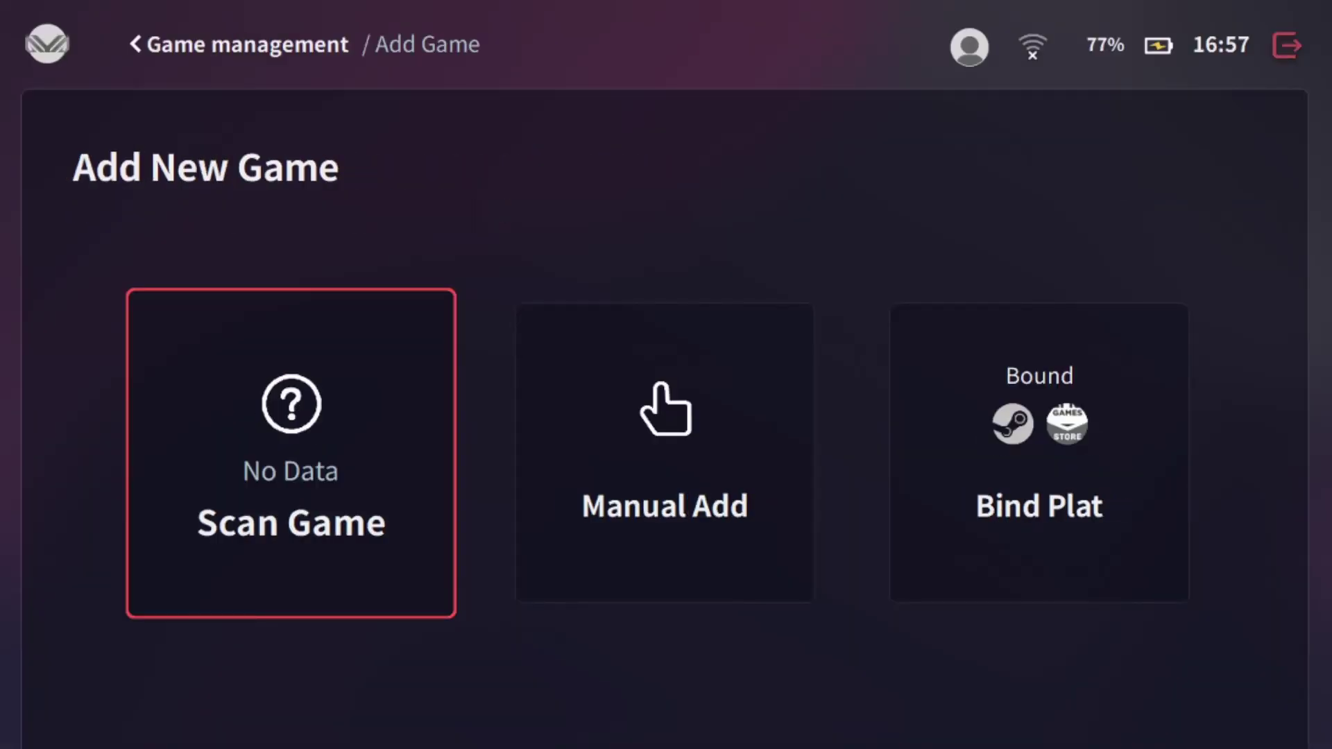
pyautogui.press('Escape')
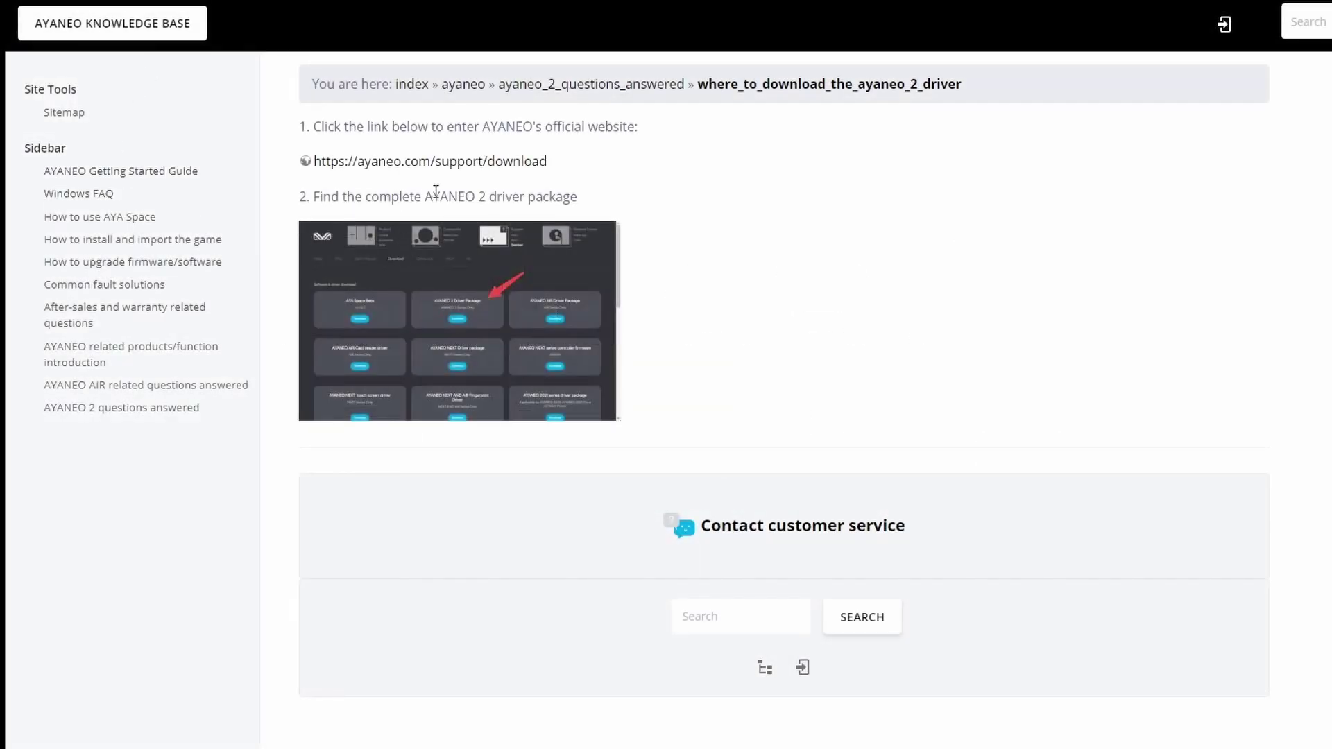
# - Browse the Getting Started Guide, Windows FAQ and AYANEO 2 answers, including the driver-download article
pyautogui.click(84, 174)
pyautogui.click(81, 198)
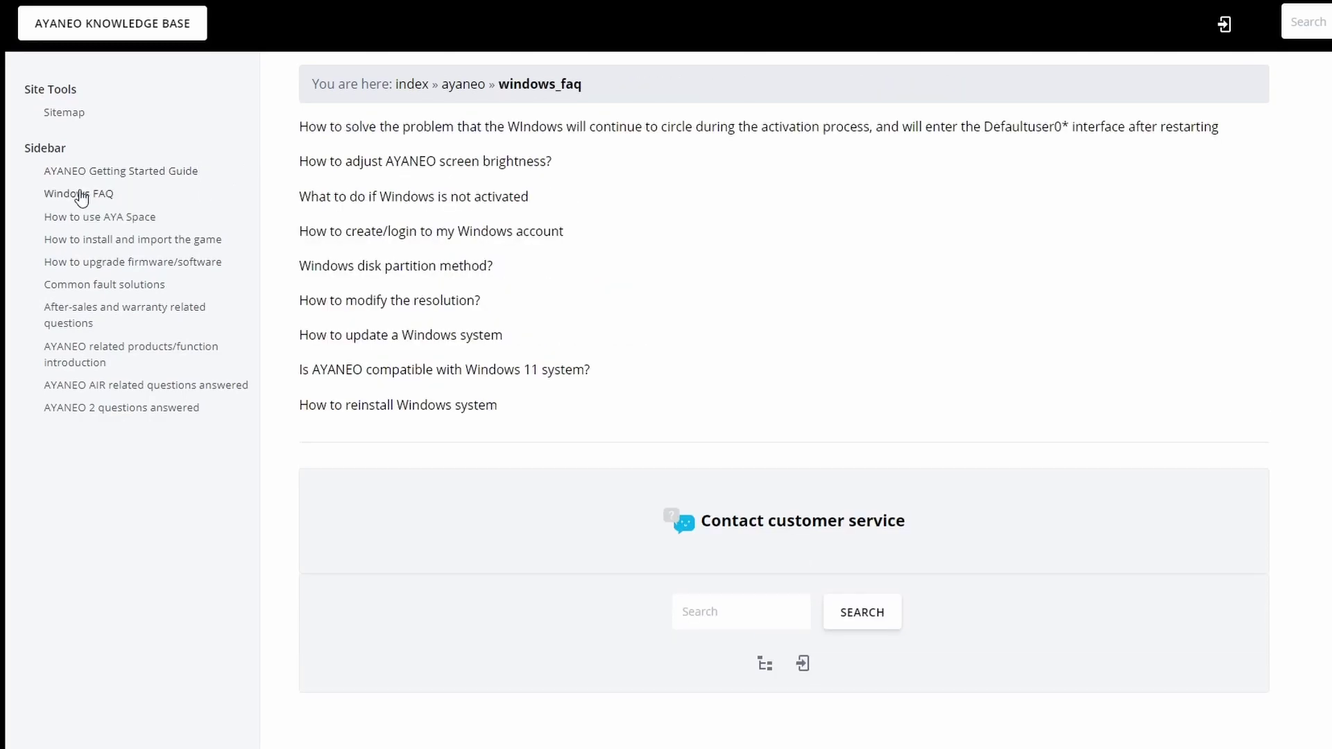
pyautogui.click(90, 415)
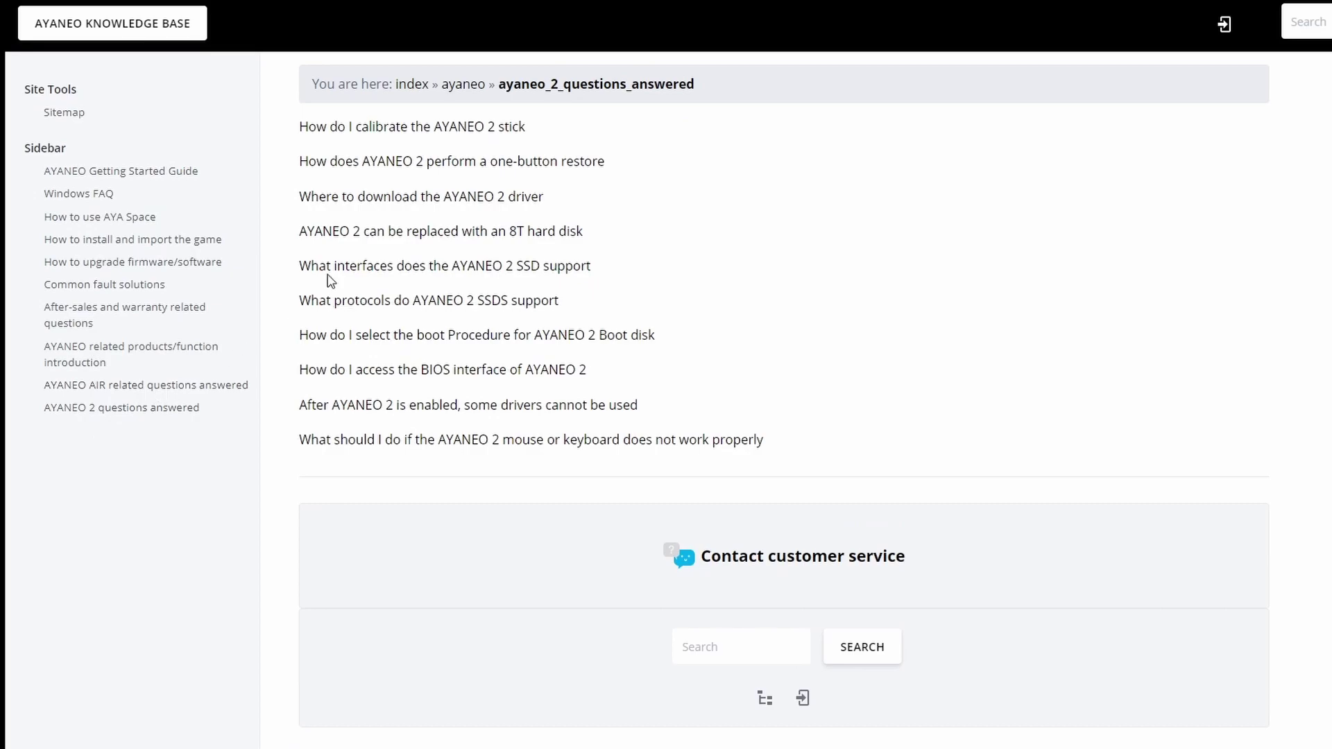
pyautogui.click(395, 198)
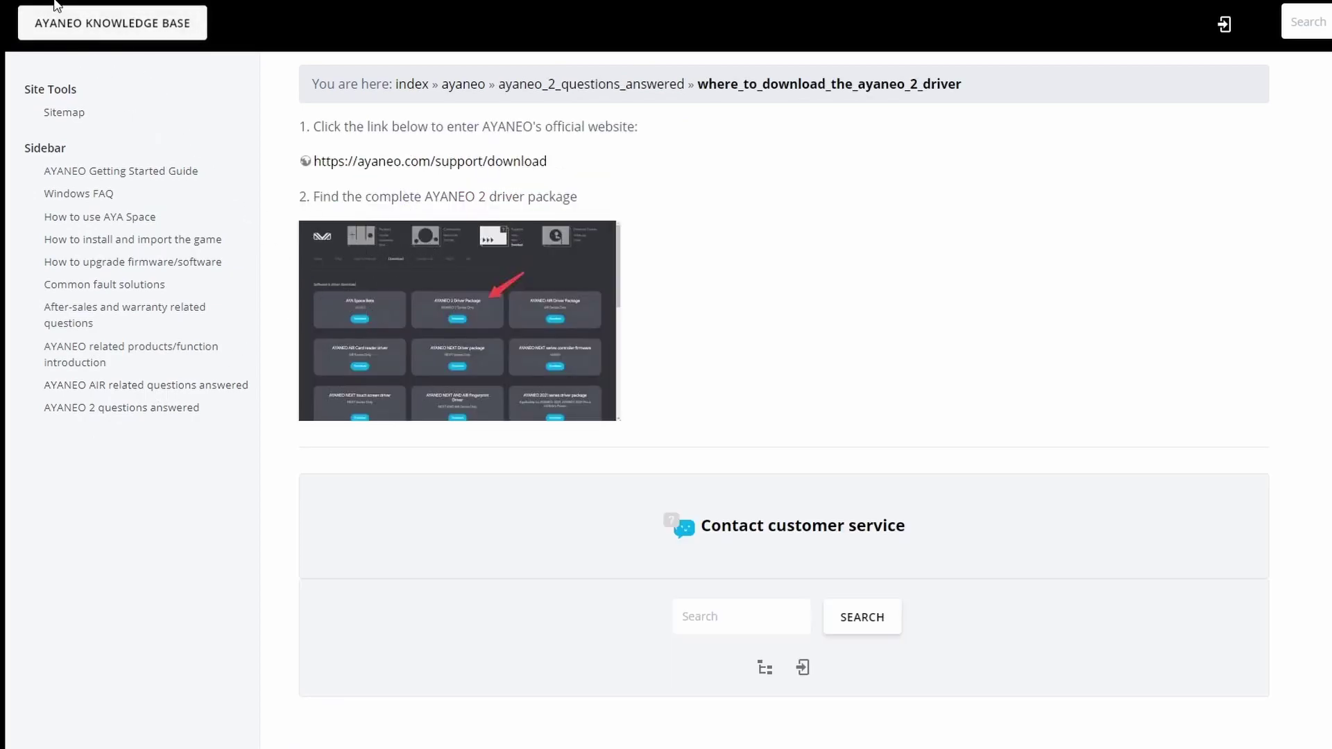
pyautogui.hotkey('alt', 'Left')
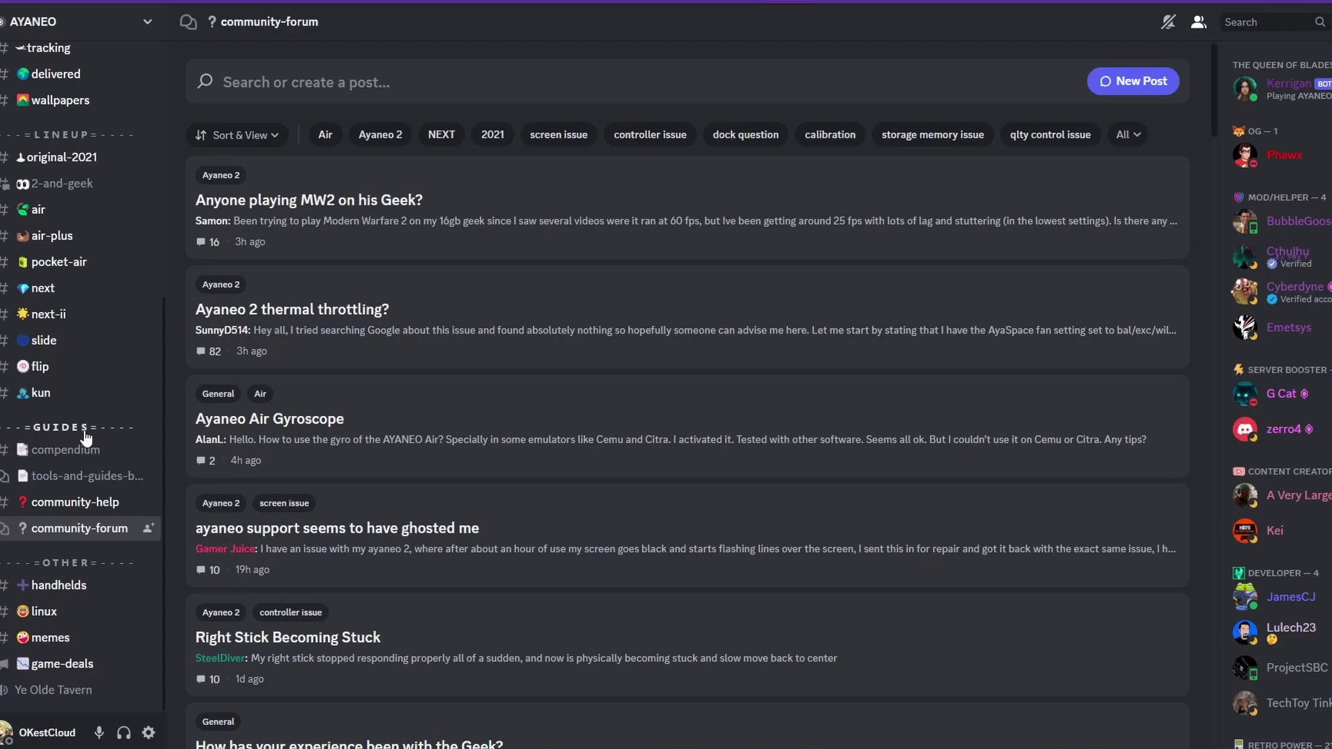
# - Visit the compendium, tools-and-guides-beta and community-help channels, ending on the community-forum post list
pyautogui.click(85, 449)
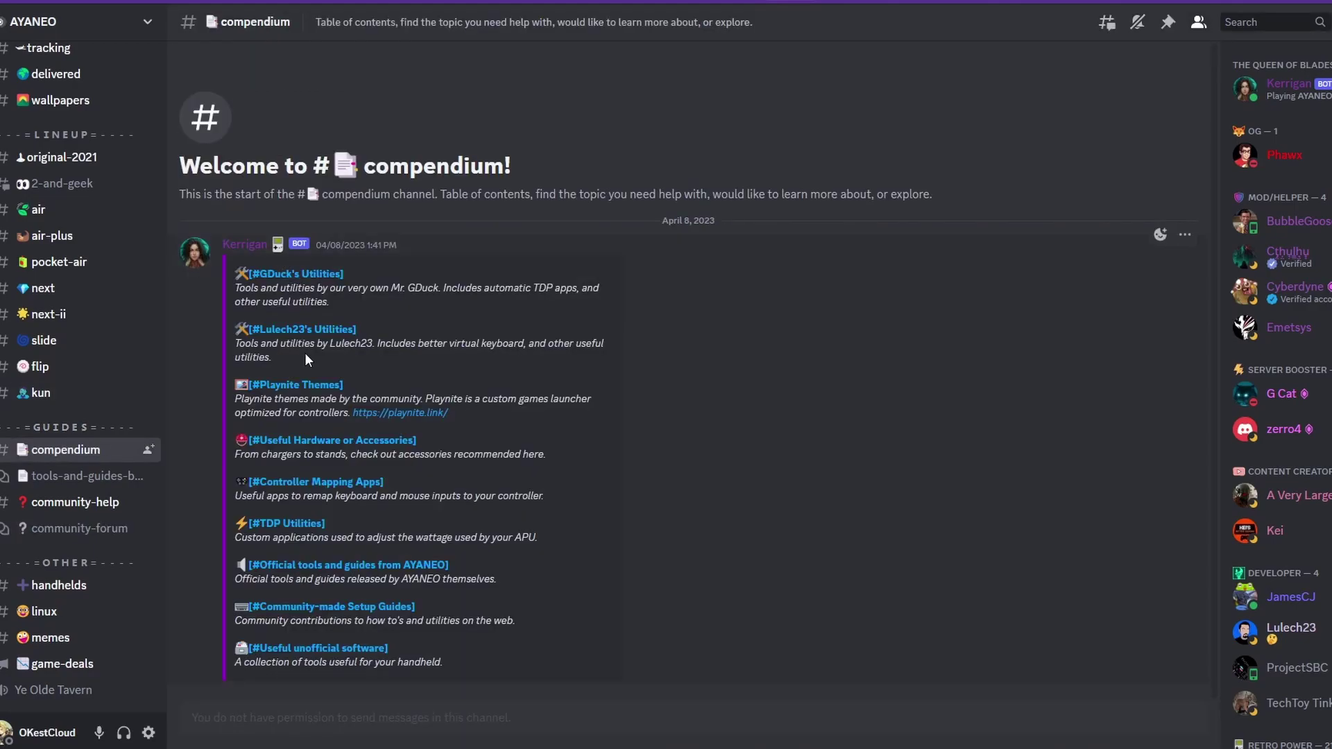
pyautogui.click(104, 477)
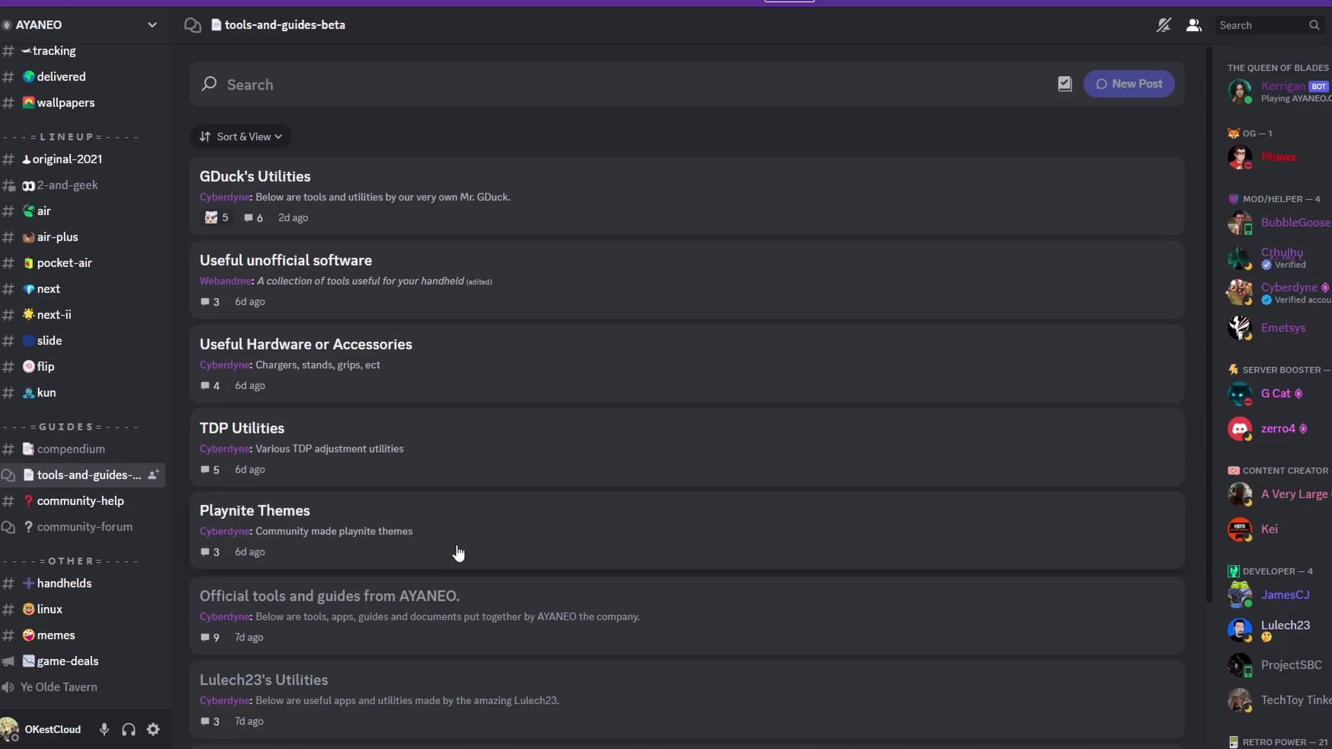
pyautogui.click(87, 501)
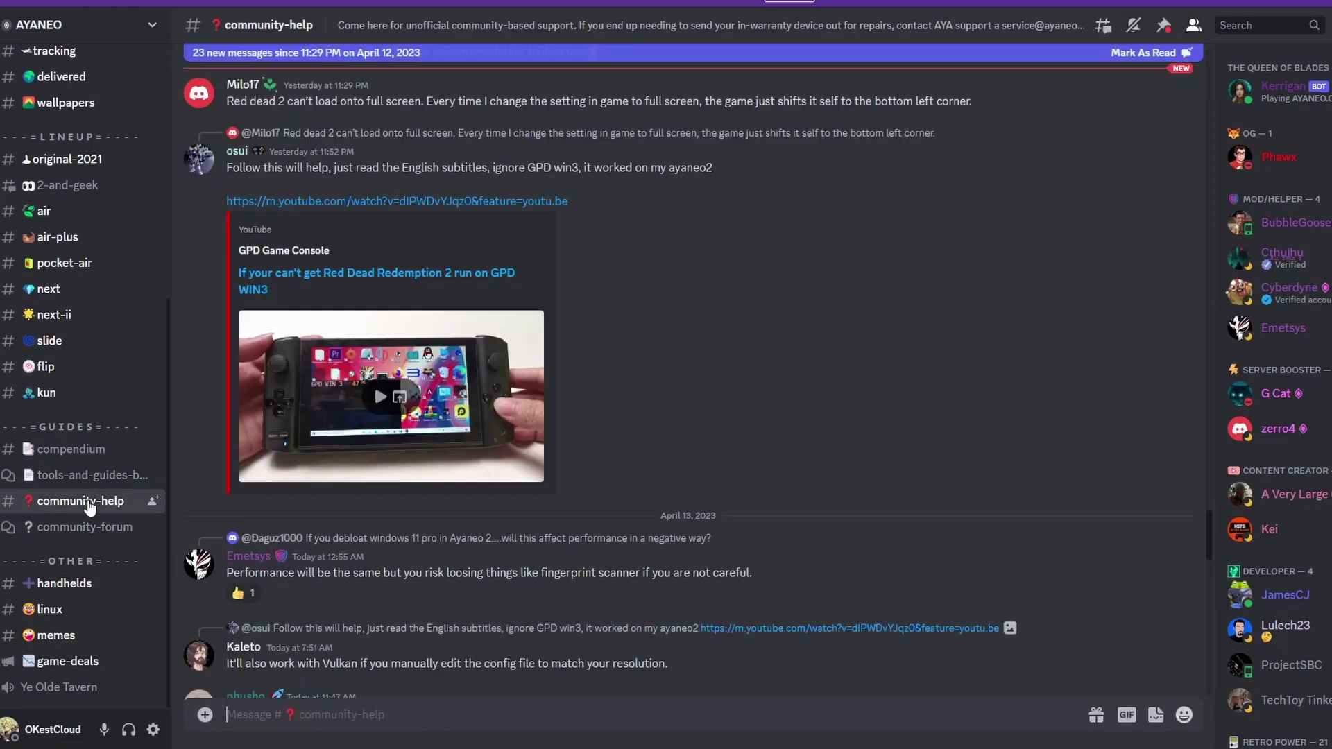
pyautogui.scroll(-2, 892, 382)
pyautogui.scroll(-10, 892, 381)
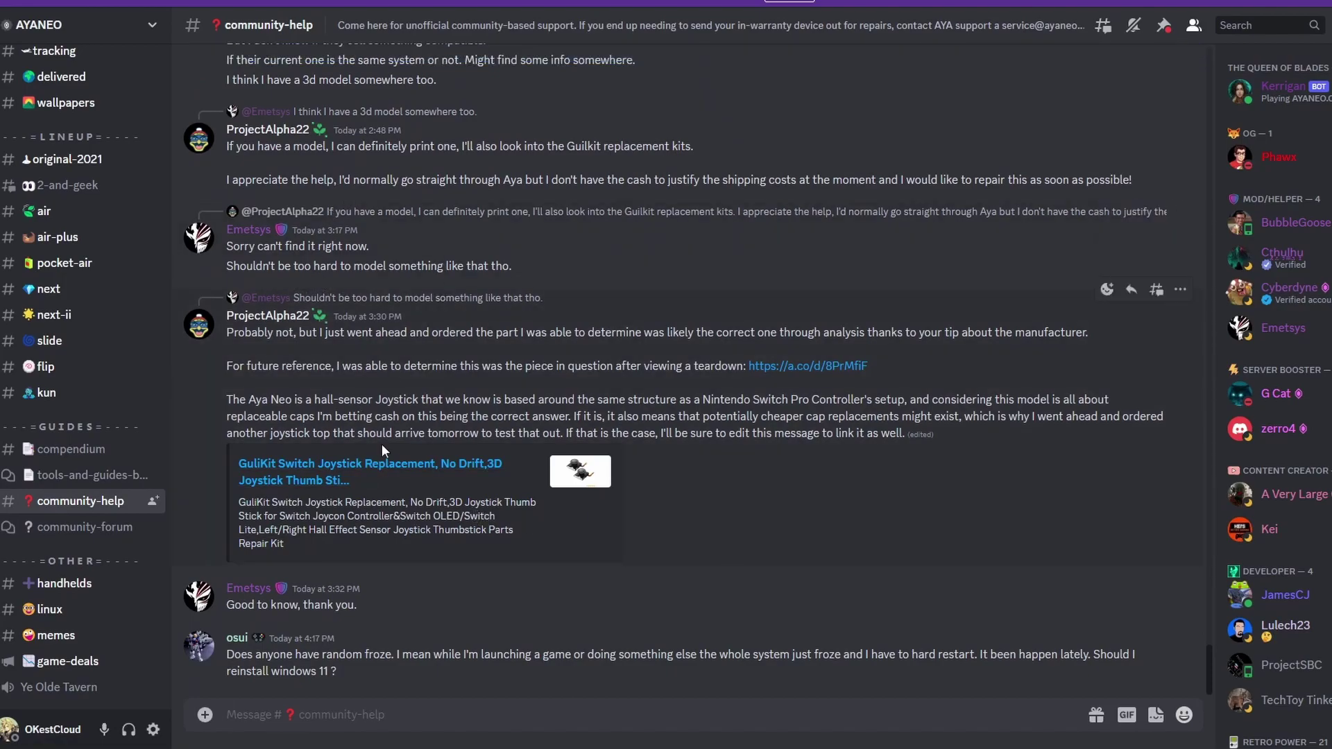
pyautogui.click(85, 527)
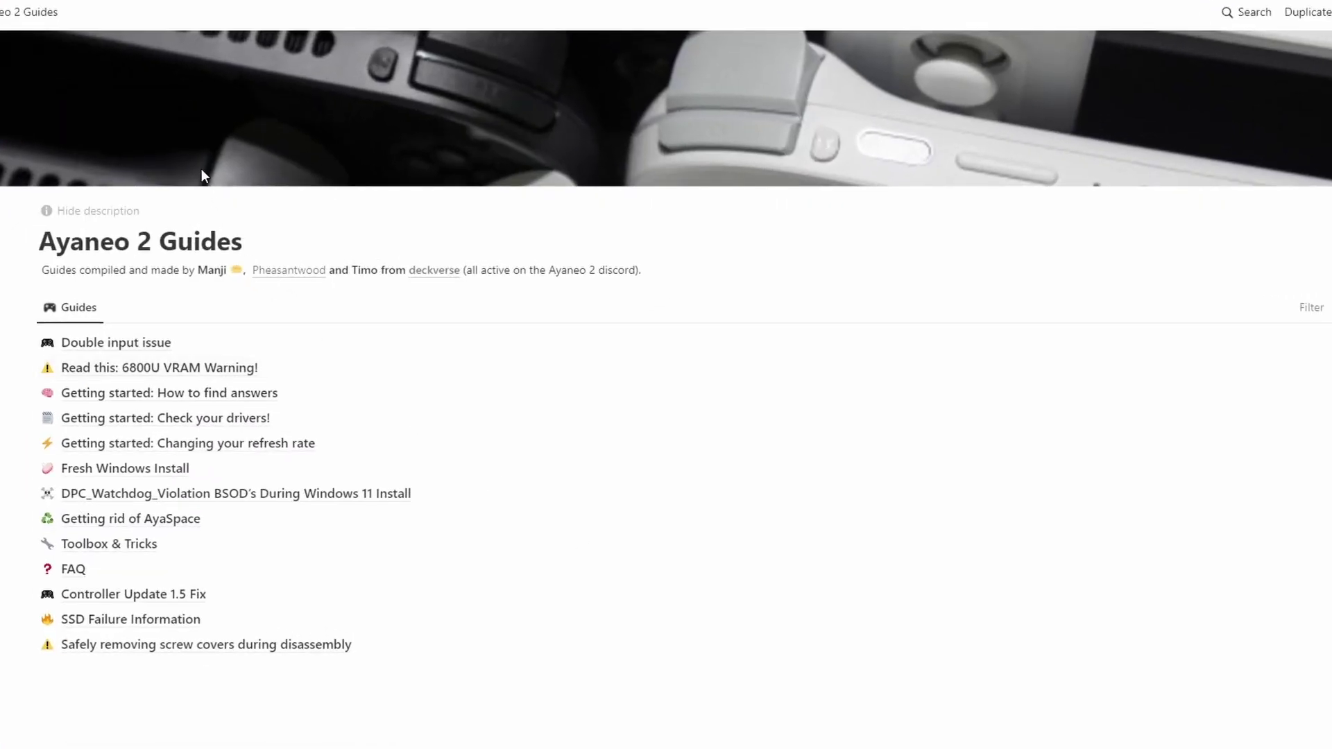
pyautogui.click(151, 350)
pyautogui.scroll(-4, 761, 363)
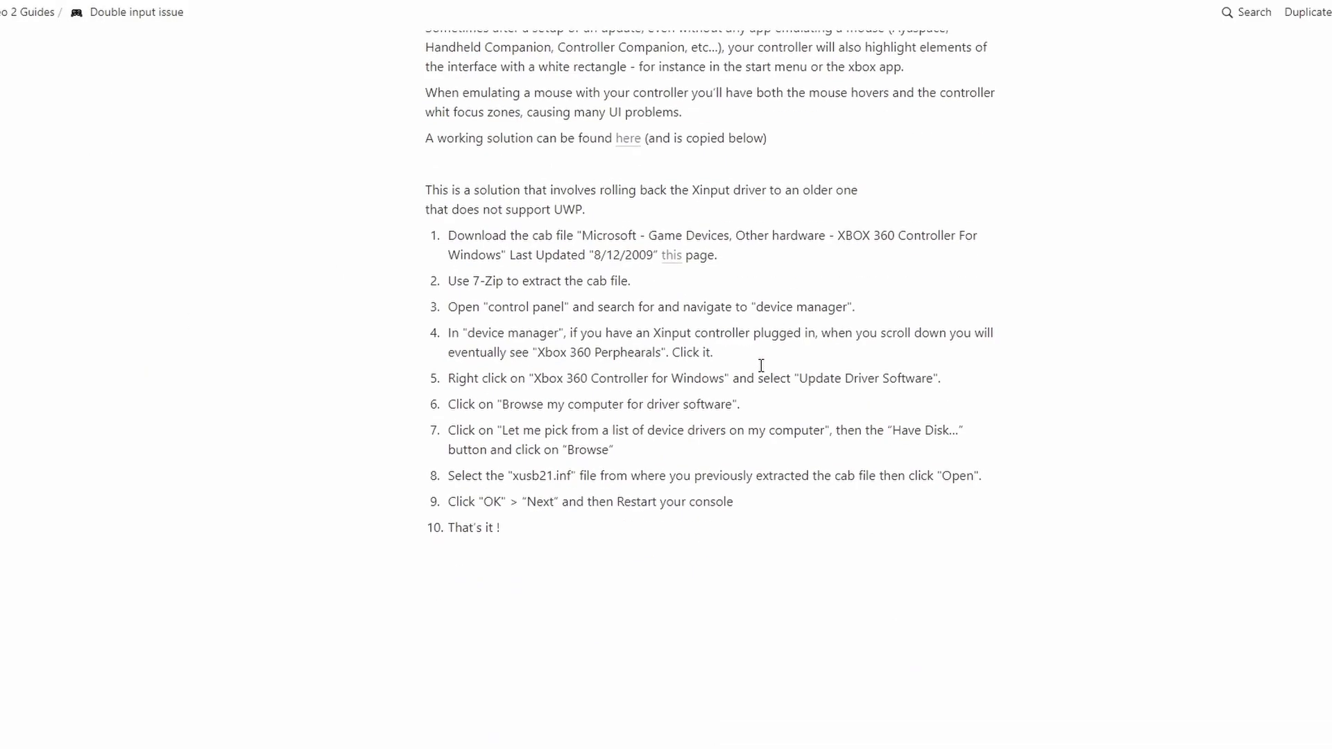
pyautogui.scroll(2, 762, 363)
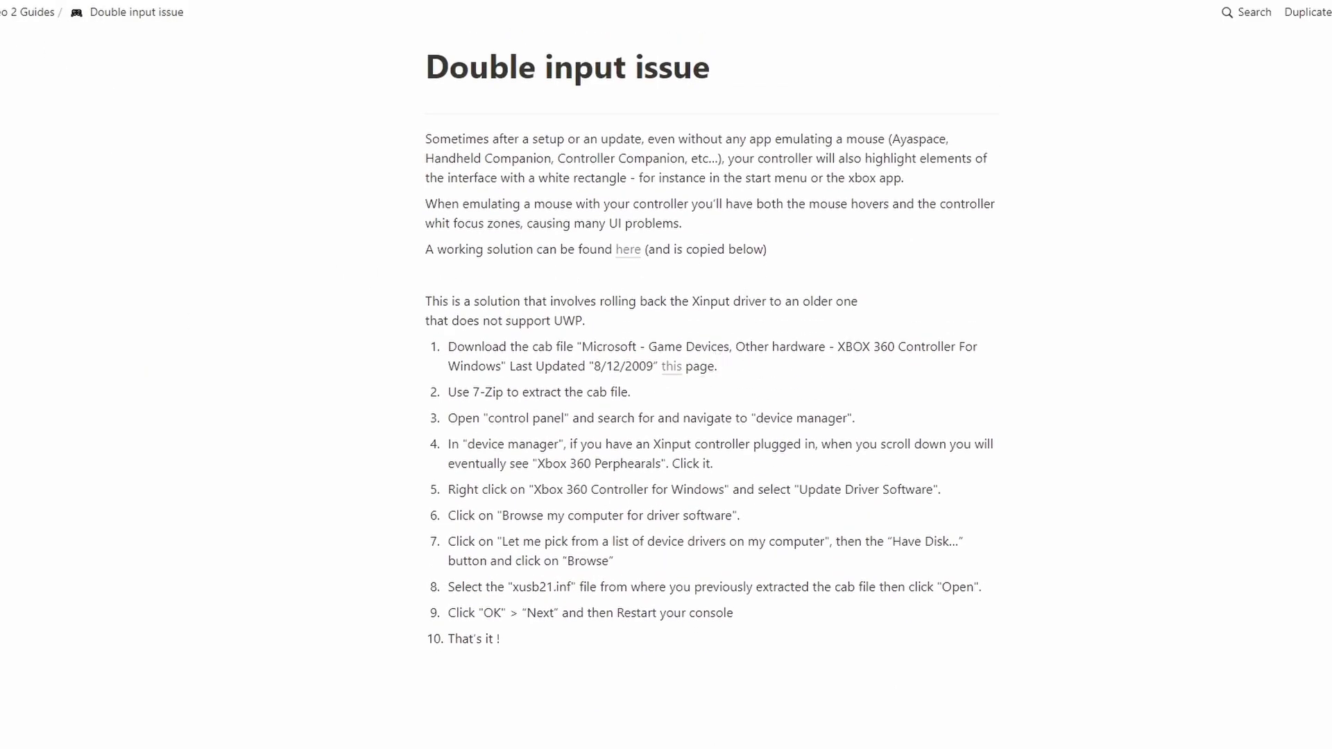
pyautogui.hotkey('alt', 'Left')
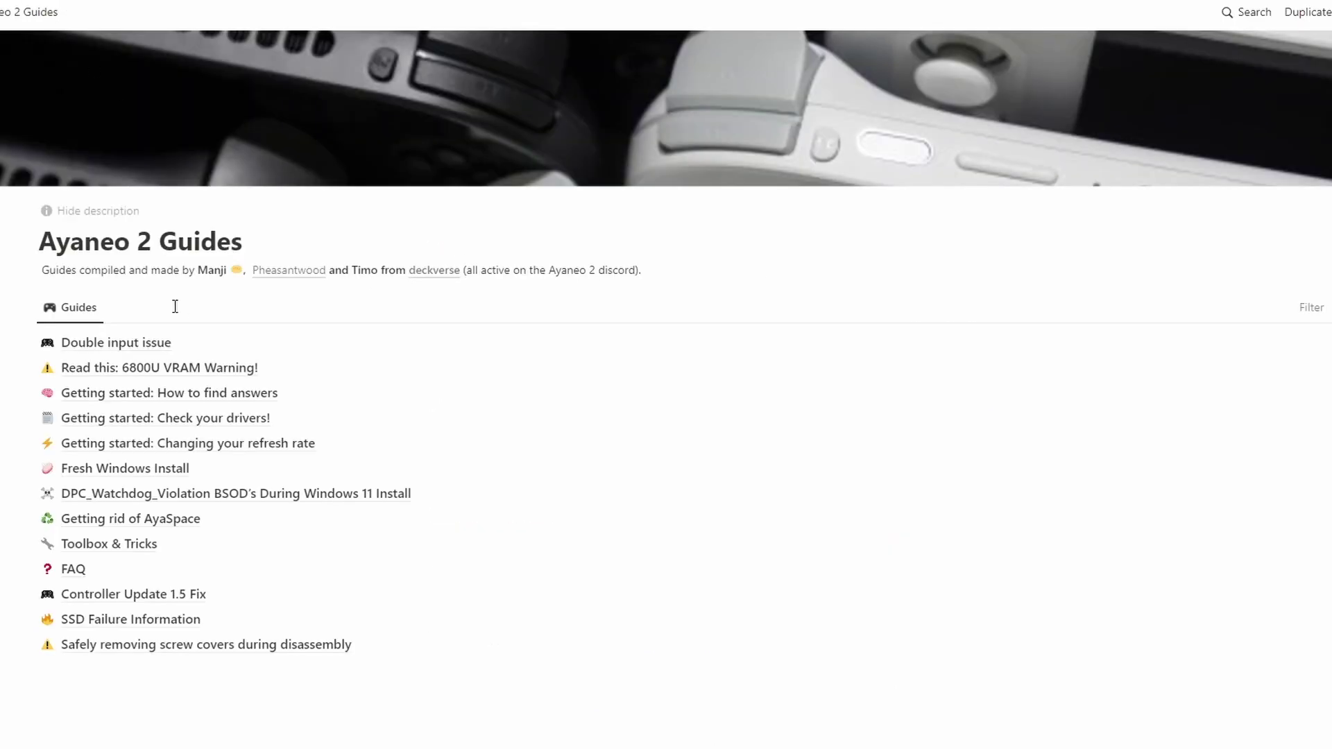
pyautogui.click(125, 469)
pyautogui.scroll(-5, 525, 395)
pyautogui.scroll(-15, 525, 395)
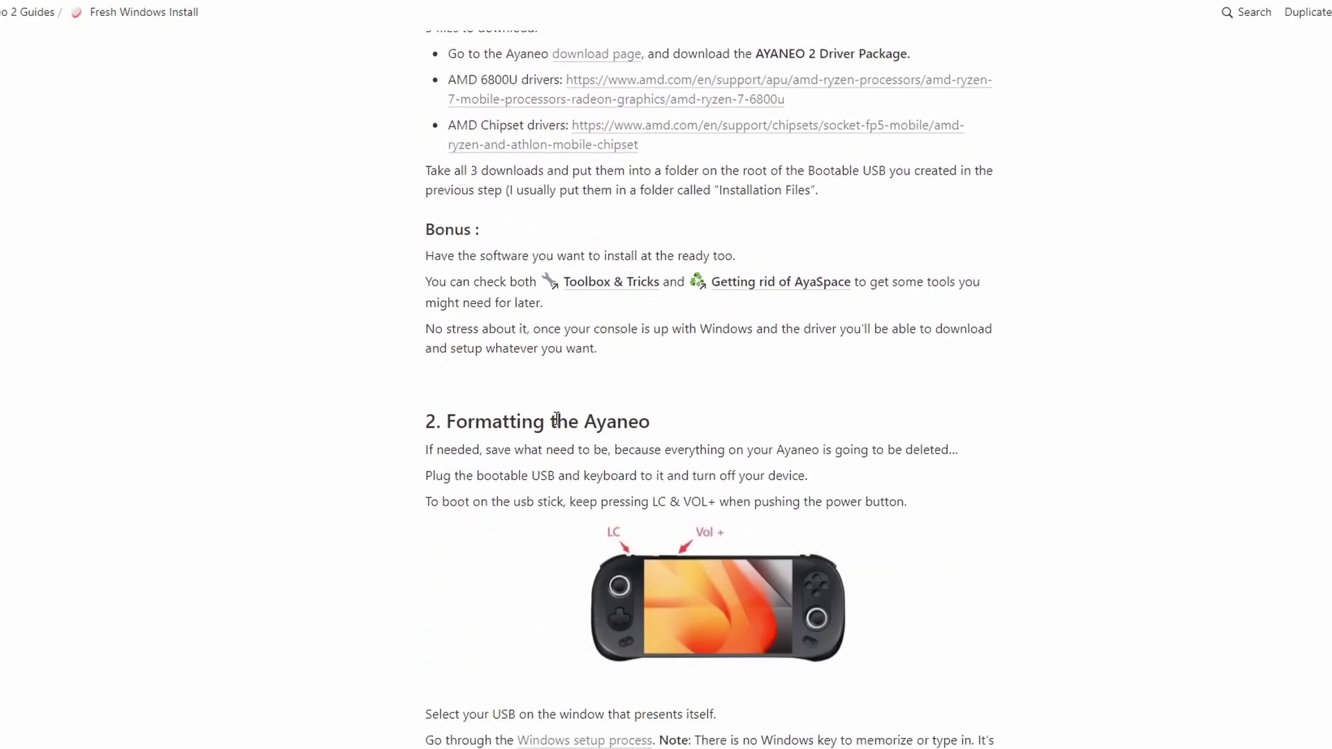
pyautogui.scroll(-2, 557, 418)
pyautogui.scroll(18, 556, 417)
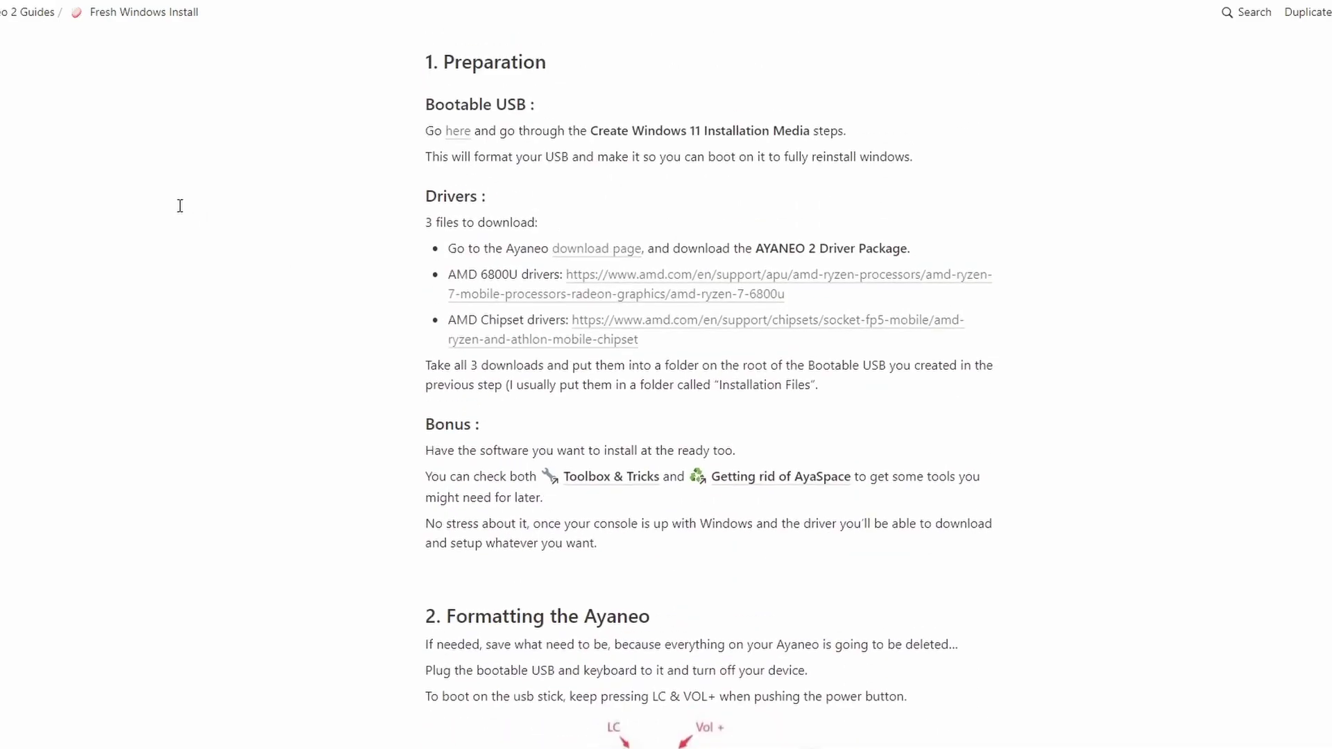
pyautogui.click(27, 12)
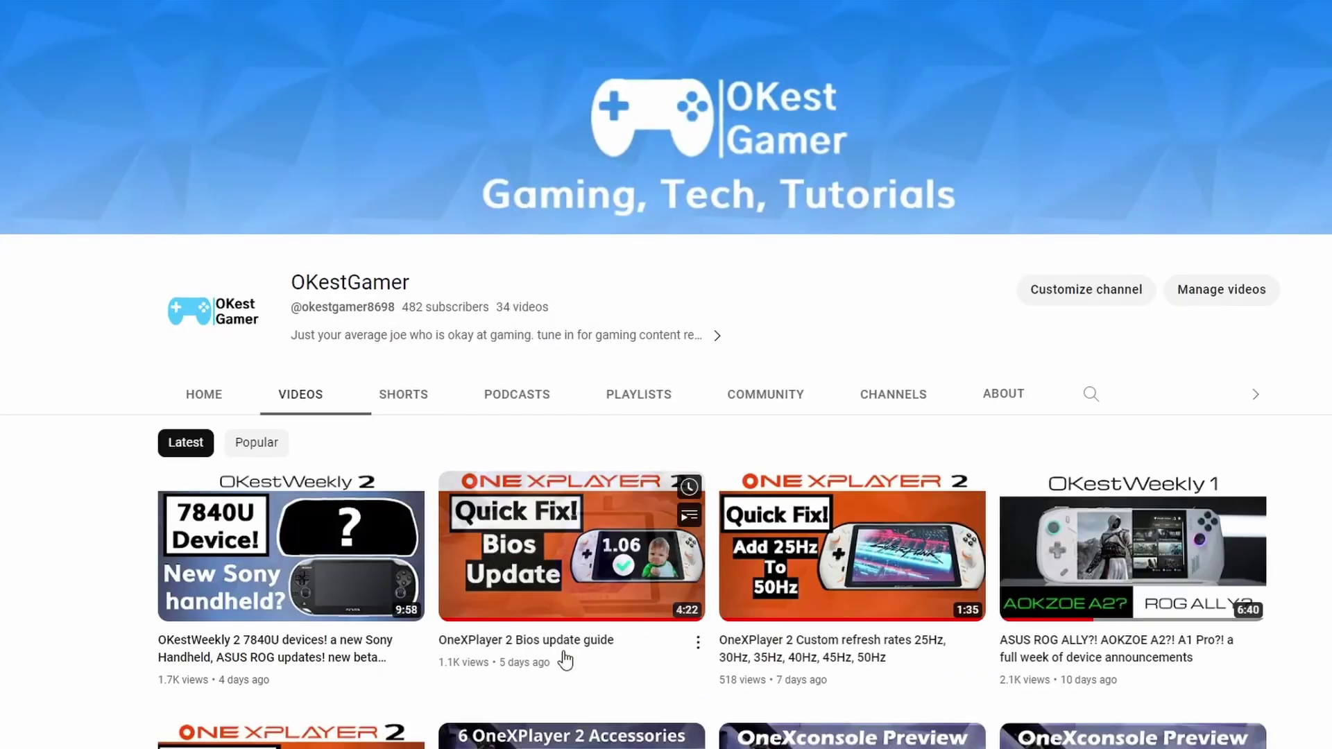
pyautogui.scroll(-3, 747, 295)
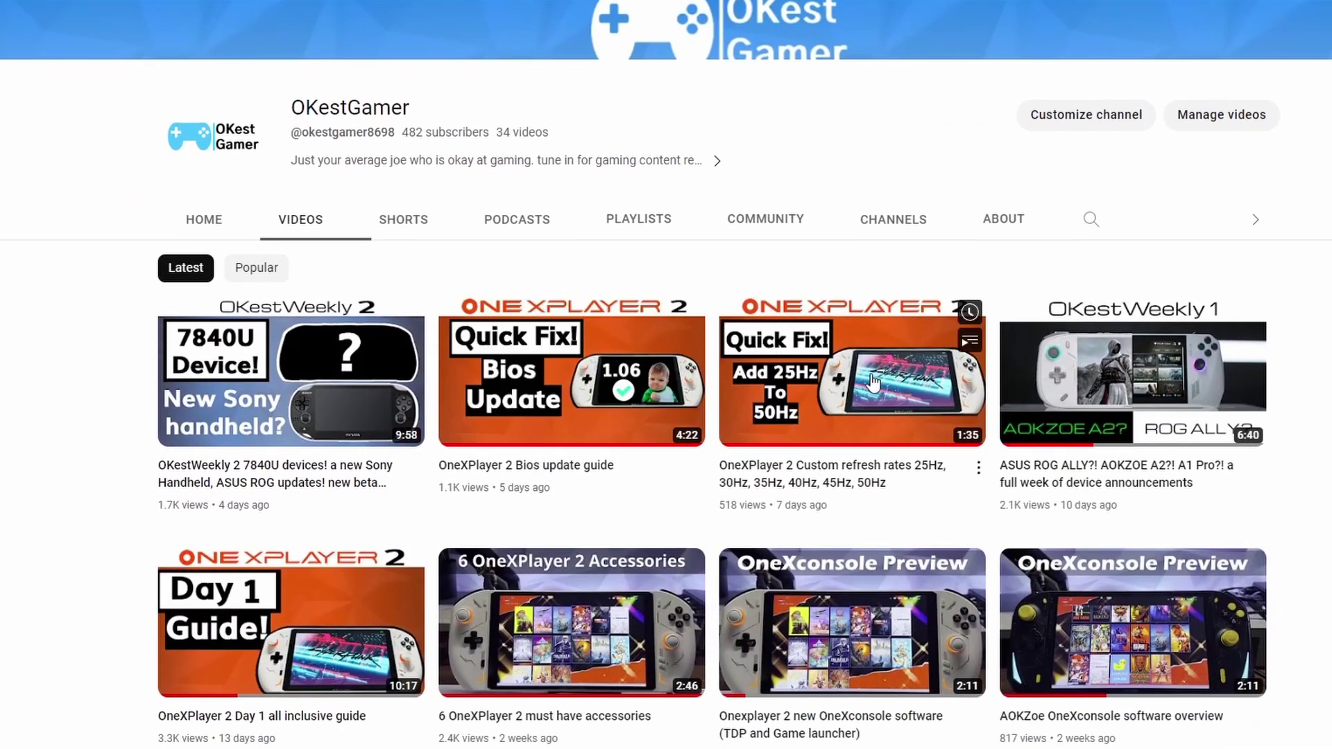
pyautogui.scroll(-1, 1095, 527)
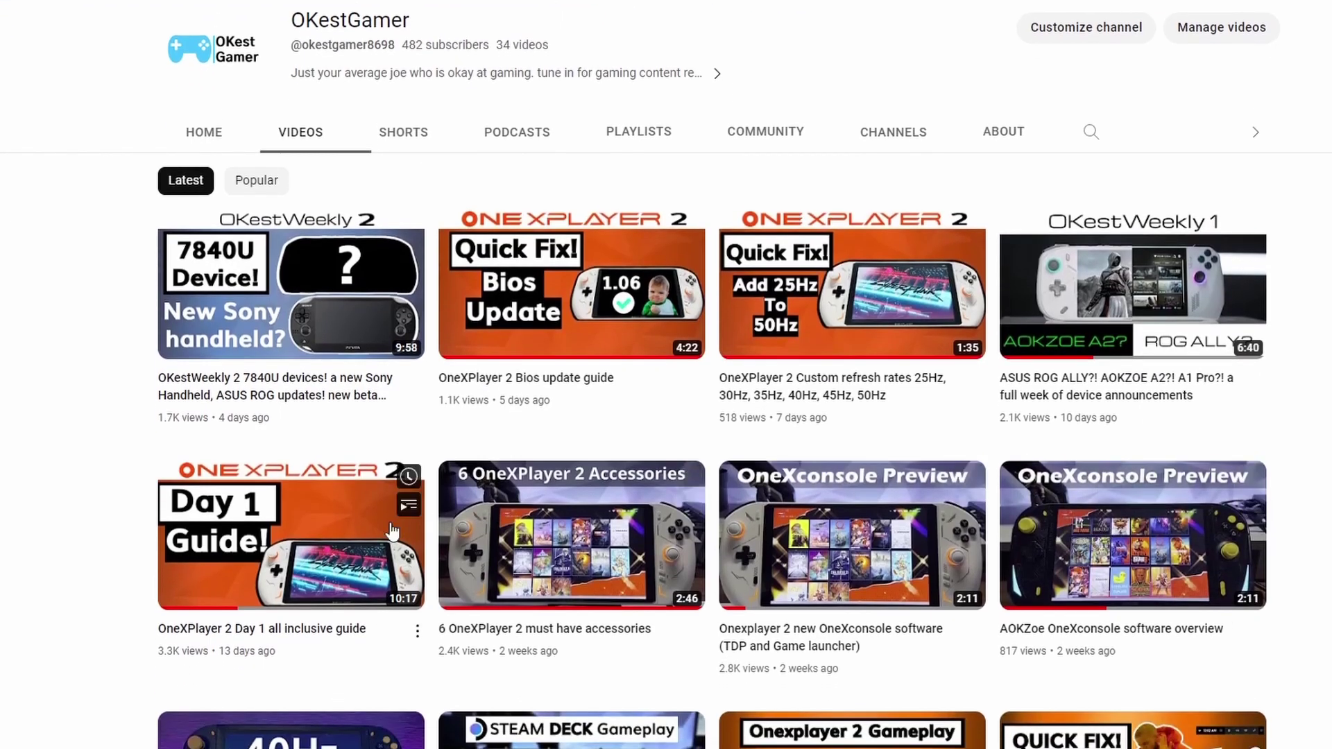
pyautogui.scroll(-1, 620, 657)
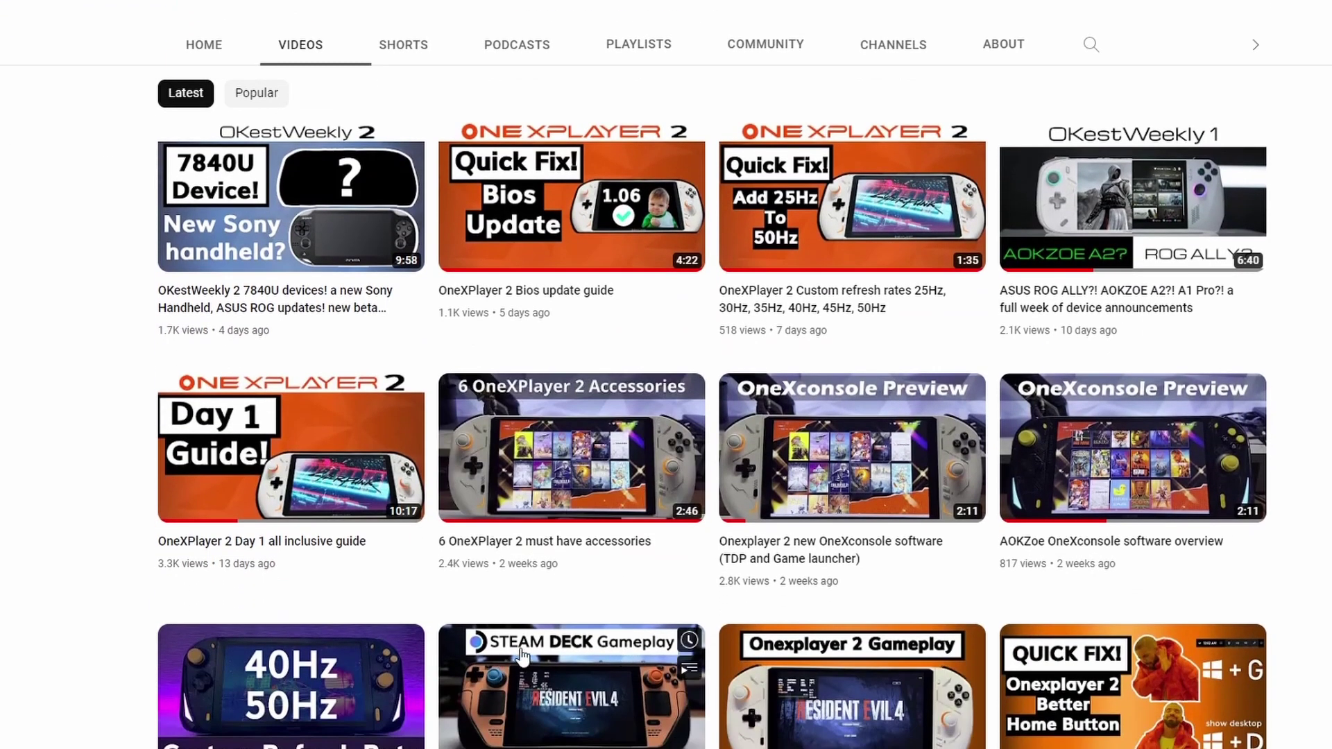
pyautogui.scroll(3, 666, 374)
pyautogui.scroll(1, 666, 374)
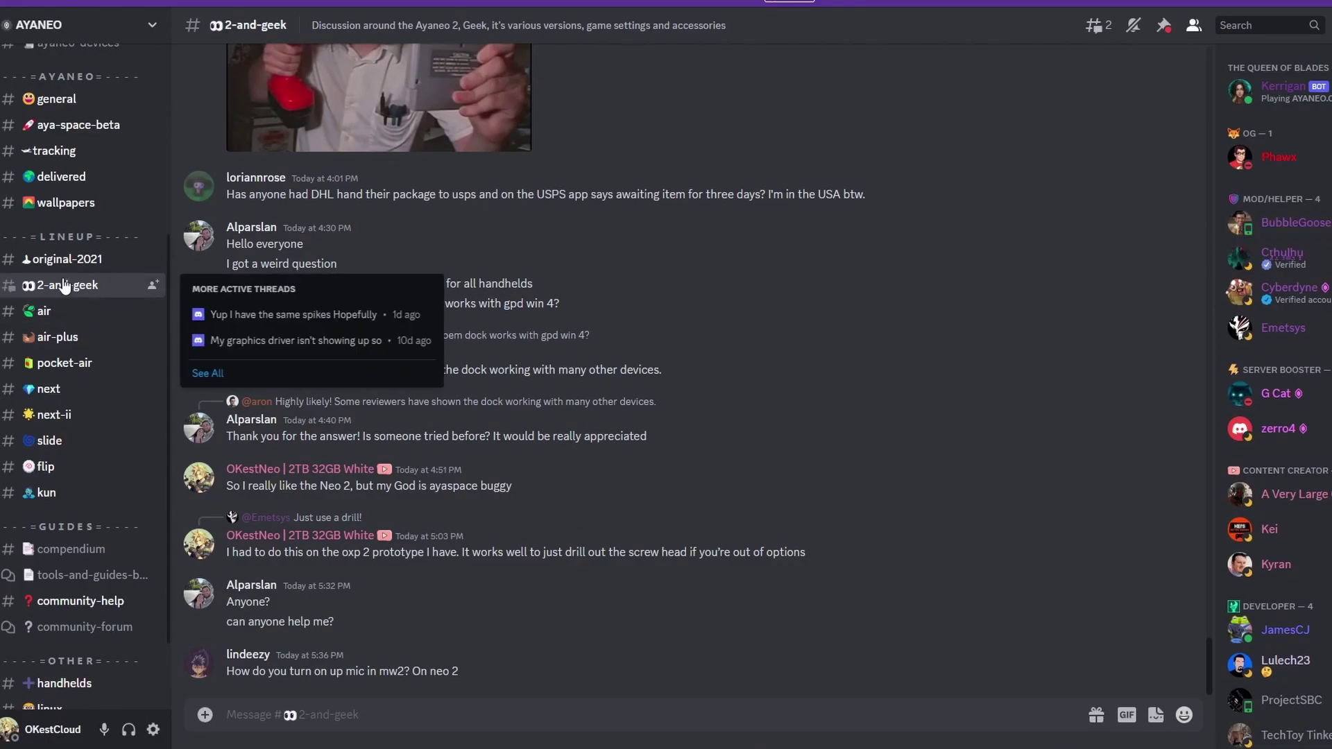
# - Go through compendium, tools-and-guides-beta, community-help and what-arthur-says, ending on the announcements channel
pyautogui.scroll(-2, 51, 469)
pyautogui.click(77, 472)
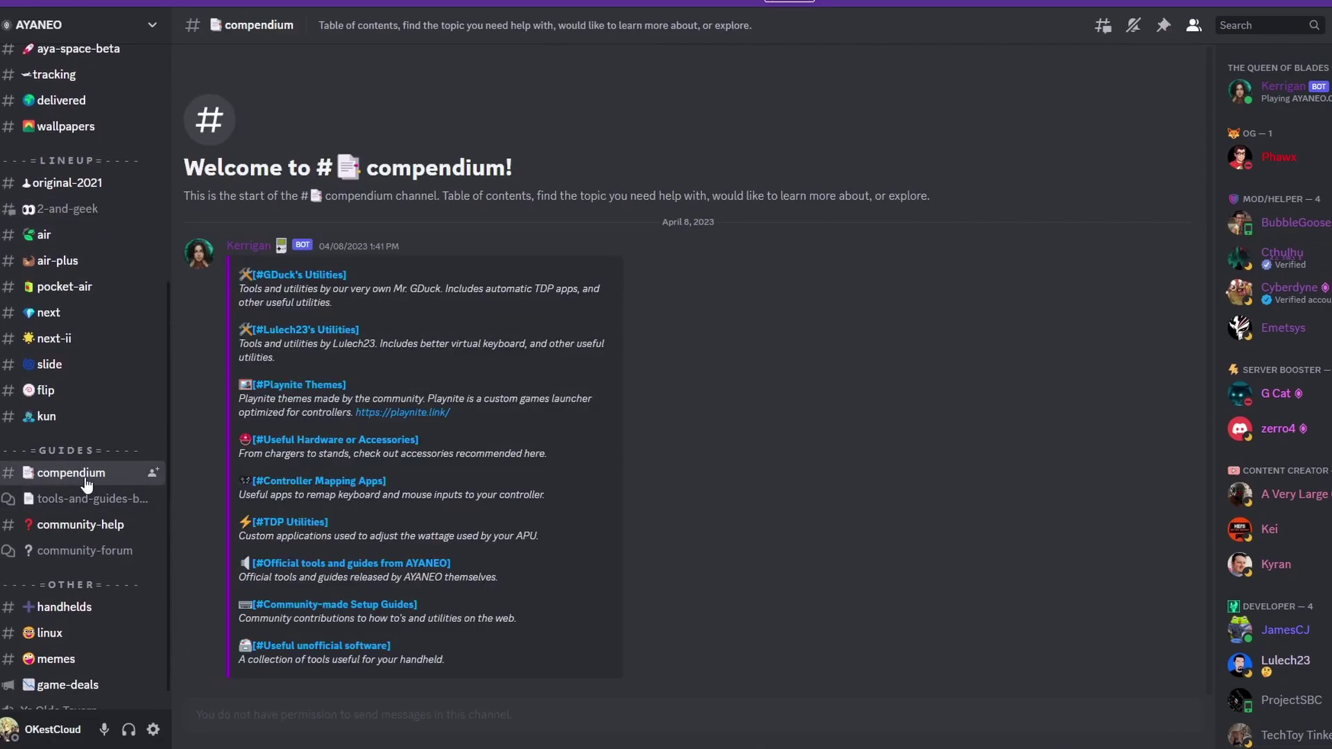
pyautogui.click(80, 498)
pyautogui.click(78, 524)
pyautogui.scroll(5, 80, 388)
pyautogui.click(80, 223)
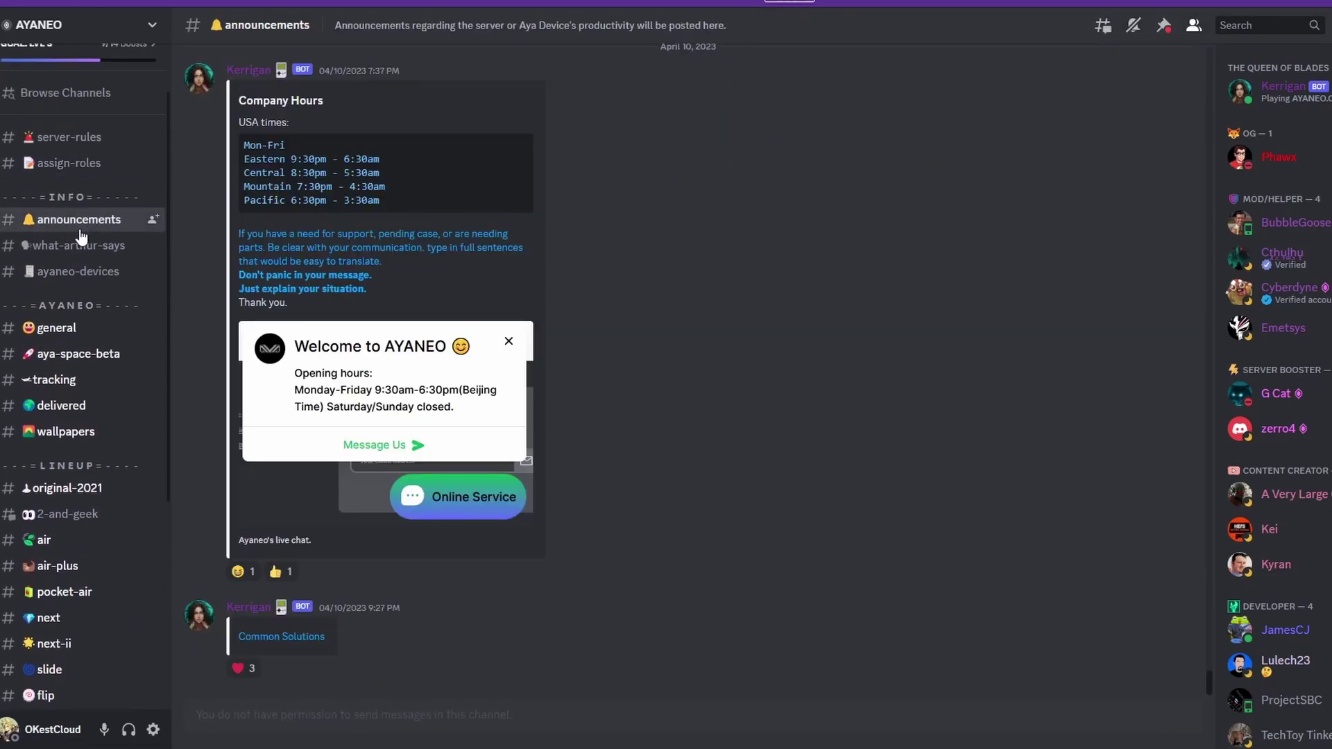
pyautogui.click(93, 251)
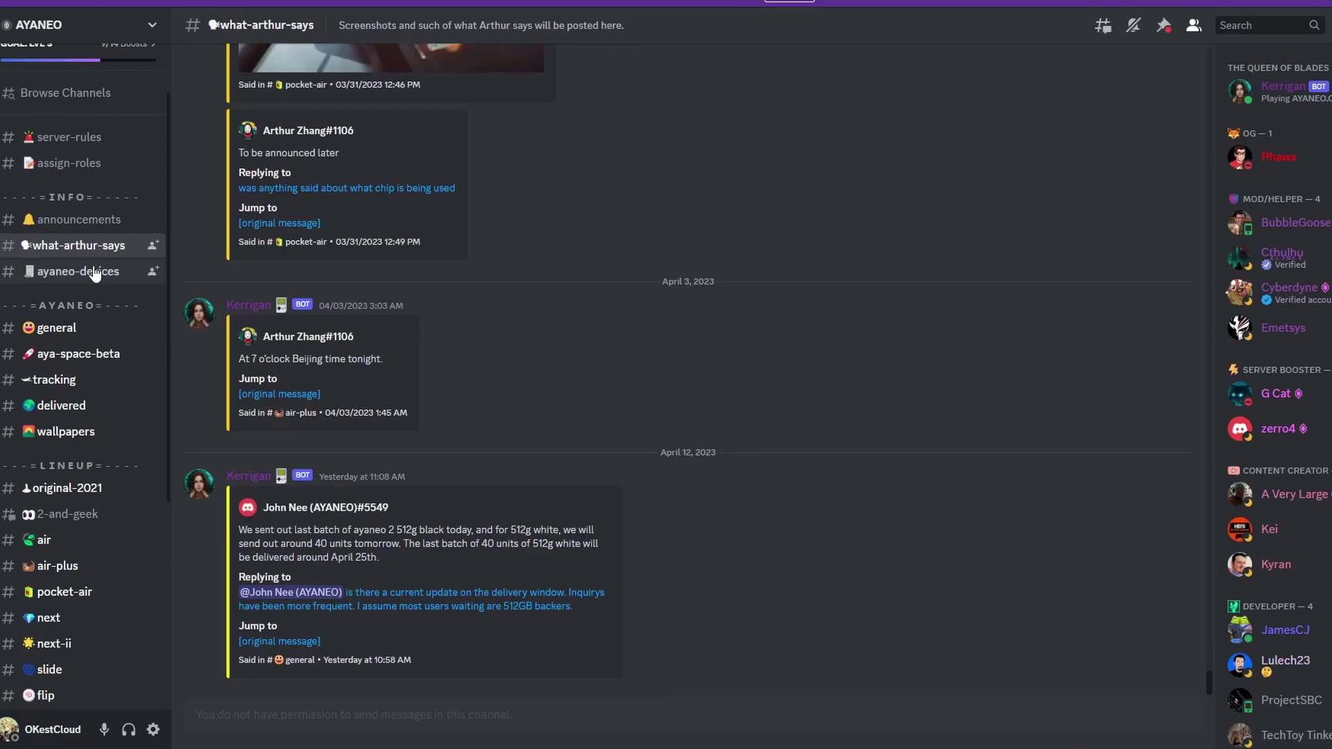
pyautogui.click(93, 227)
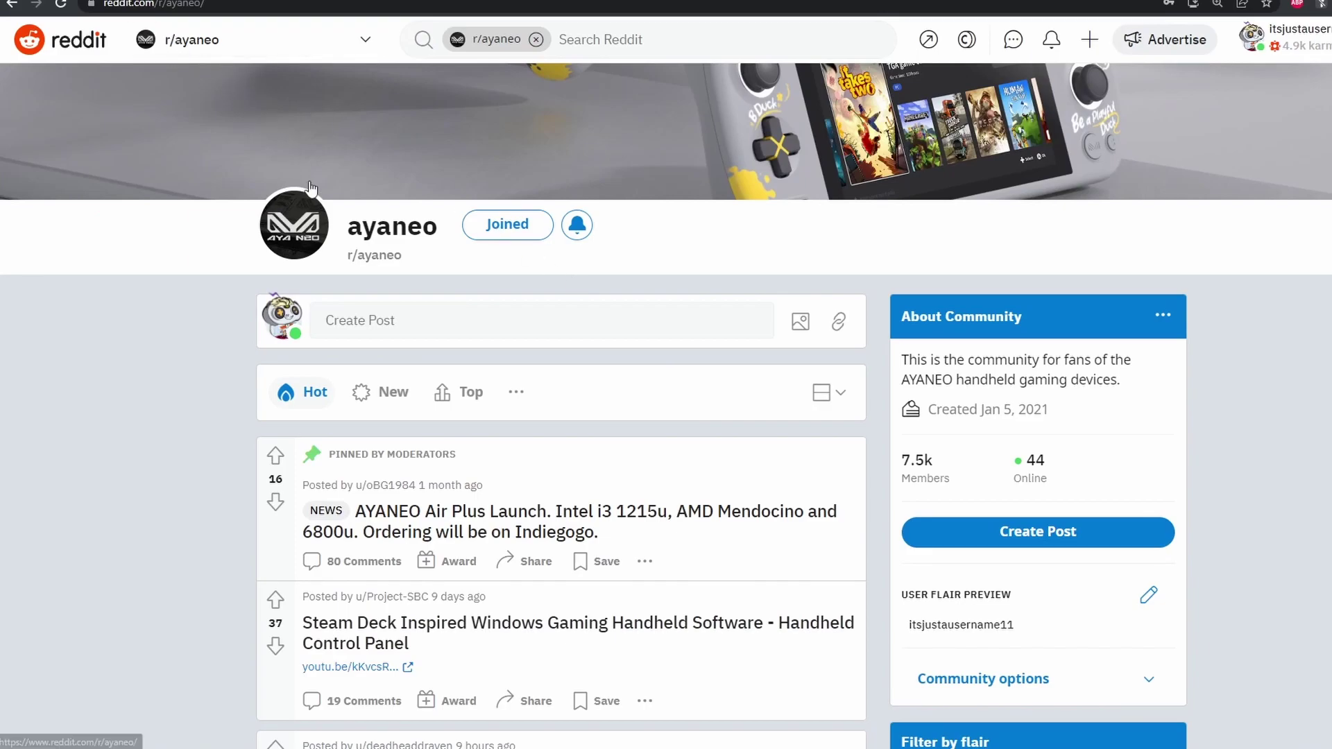
pyautogui.scroll(-1, 495, 279)
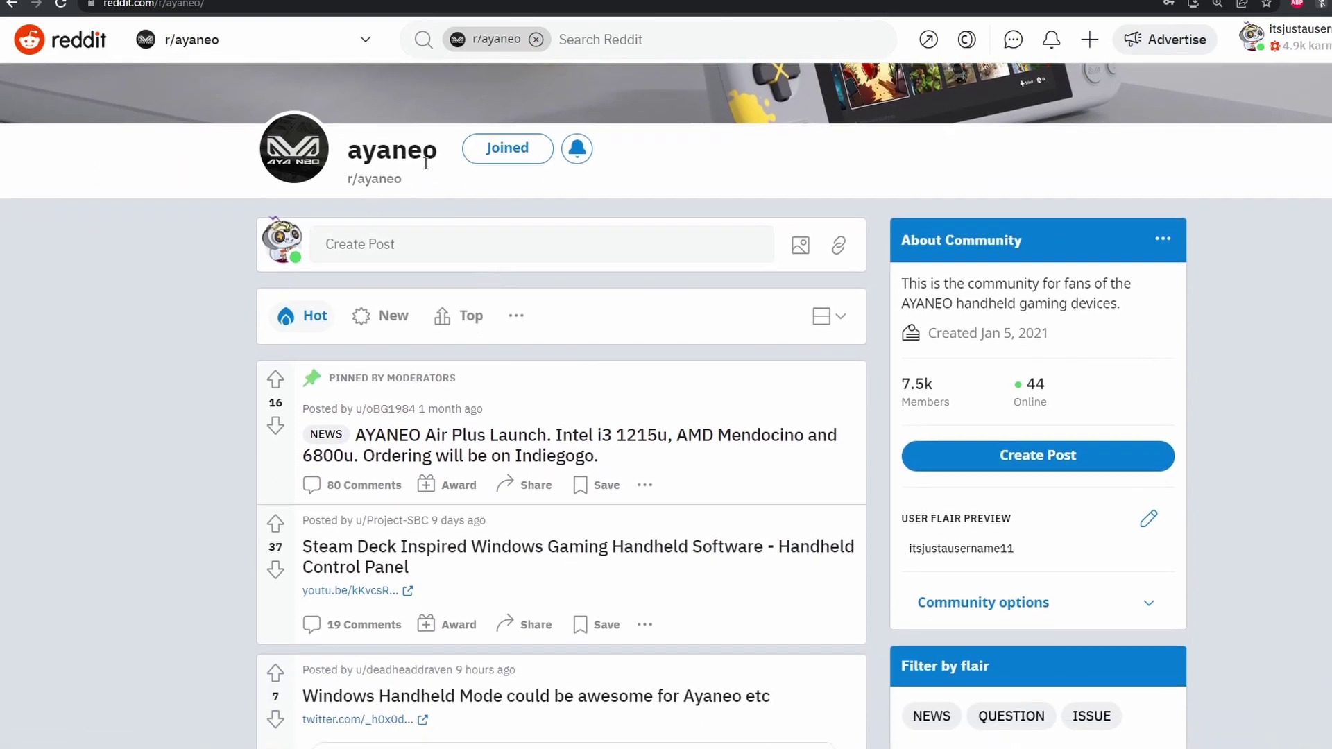
pyautogui.scroll(-3, 505, 260)
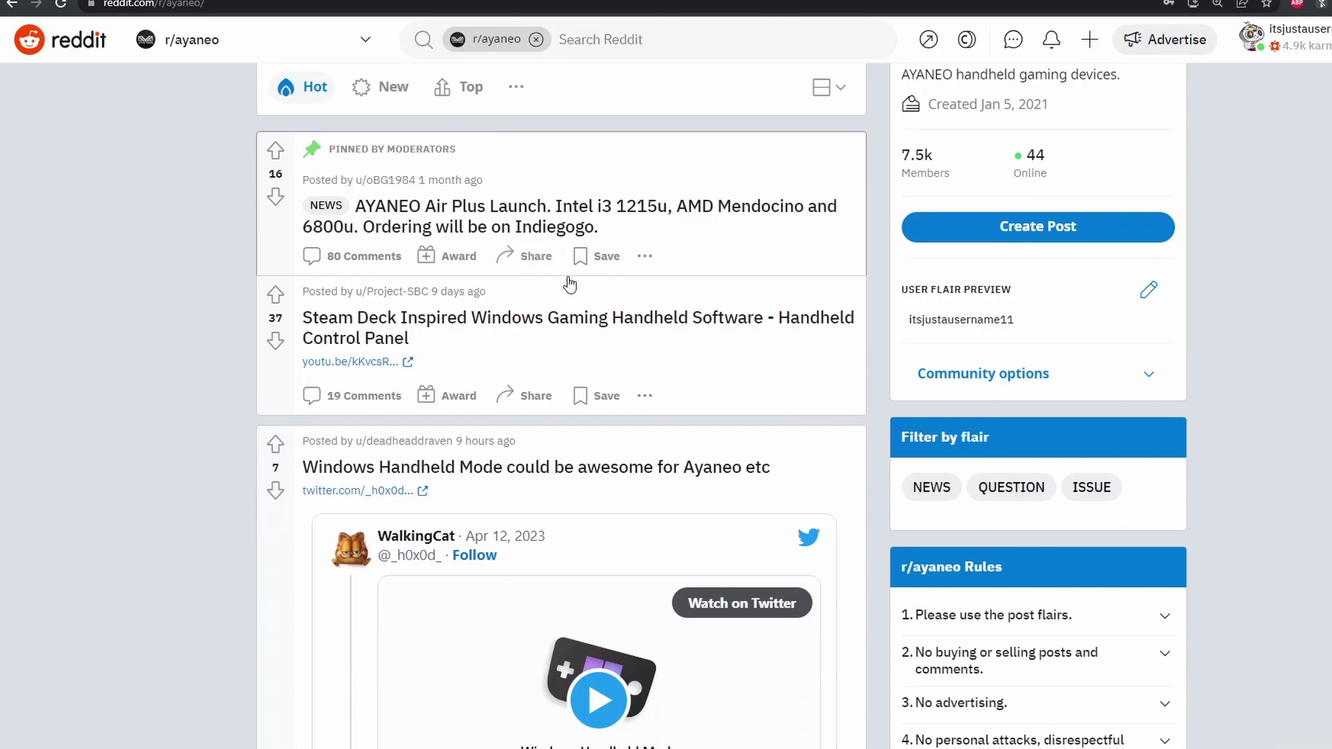
pyautogui.scroll(-3, 600, 318)
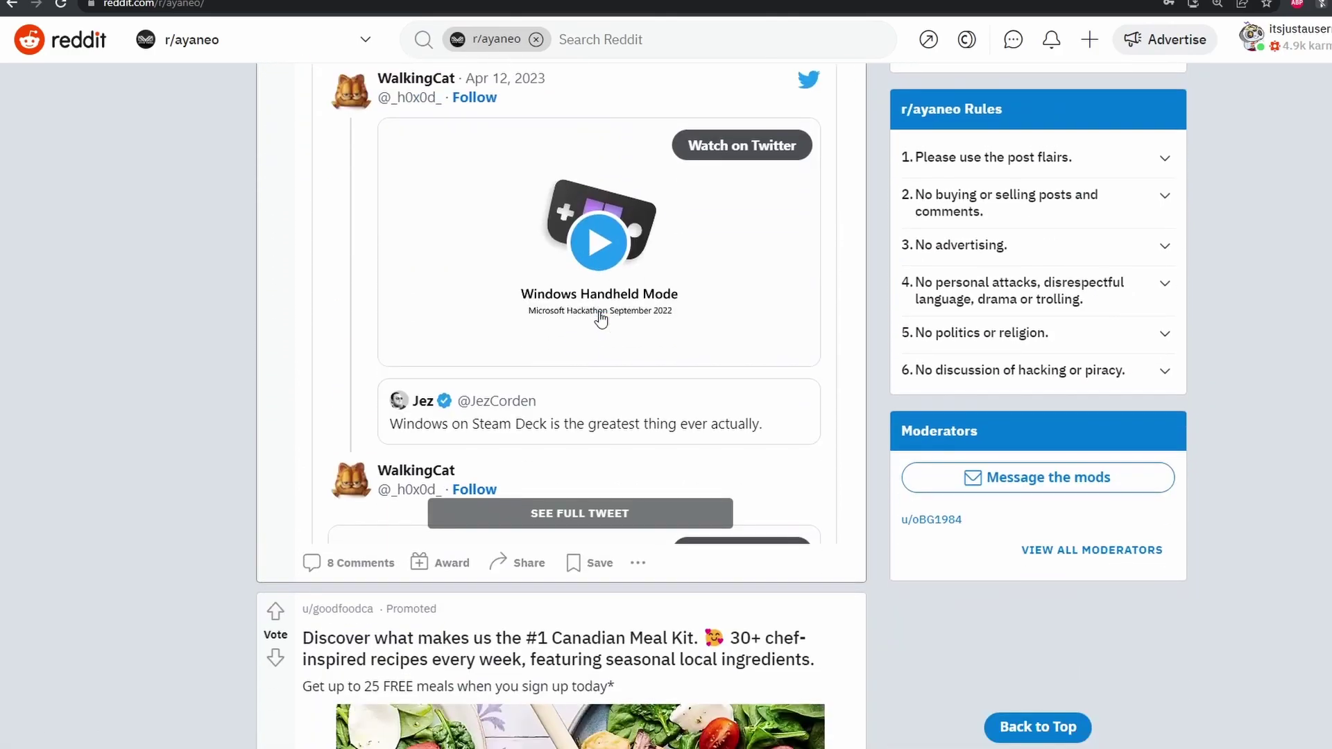
pyautogui.scroll(-4, 598, 318)
pyautogui.scroll(4, 598, 317)
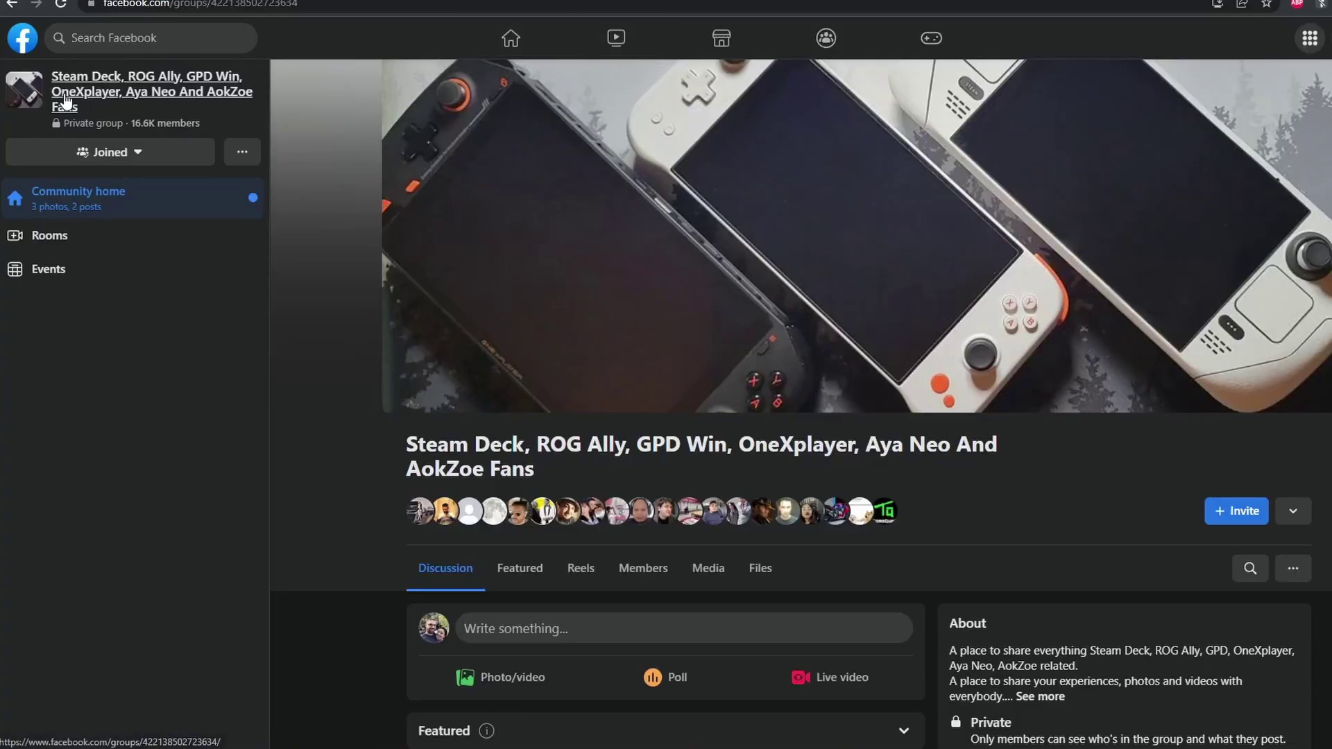
pyautogui.scroll(-8, 783, 416)
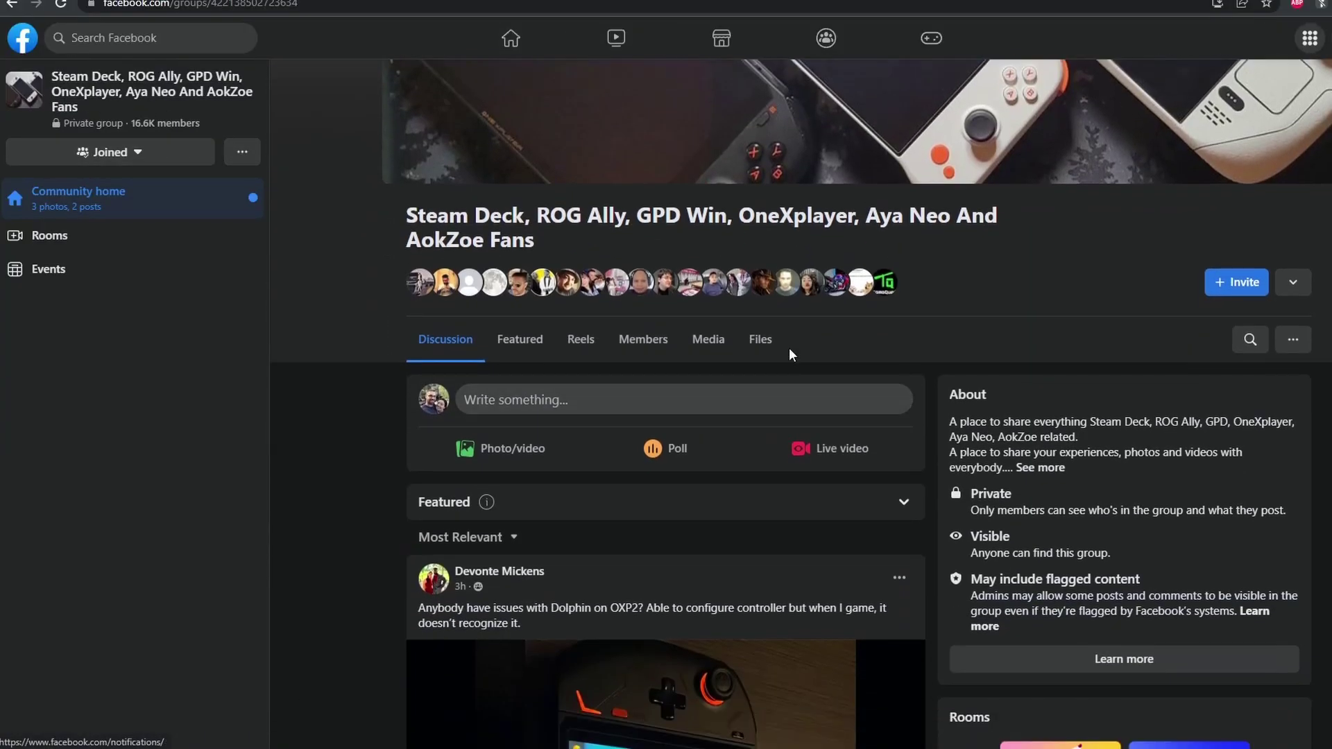
pyautogui.scroll(-4, 790, 356)
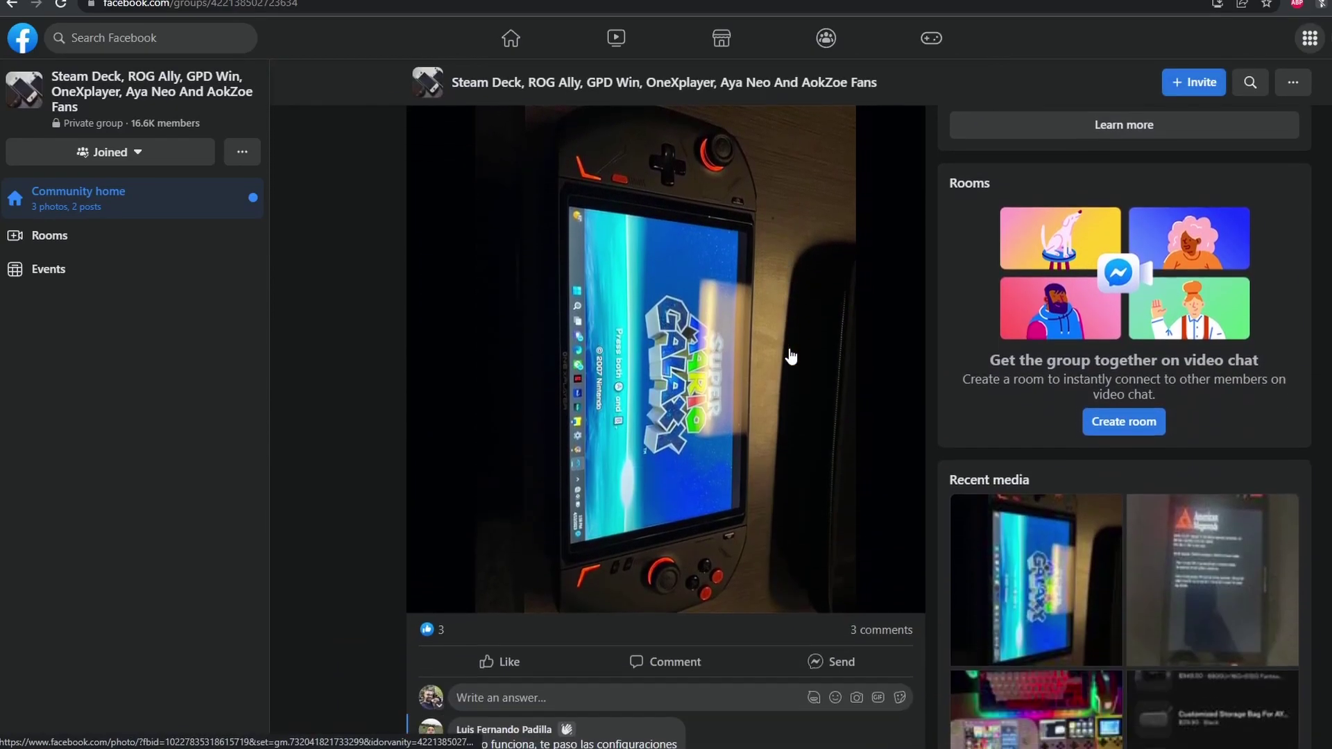
pyautogui.scroll(-5, 779, 356)
pyautogui.scroll(-9, 780, 356)
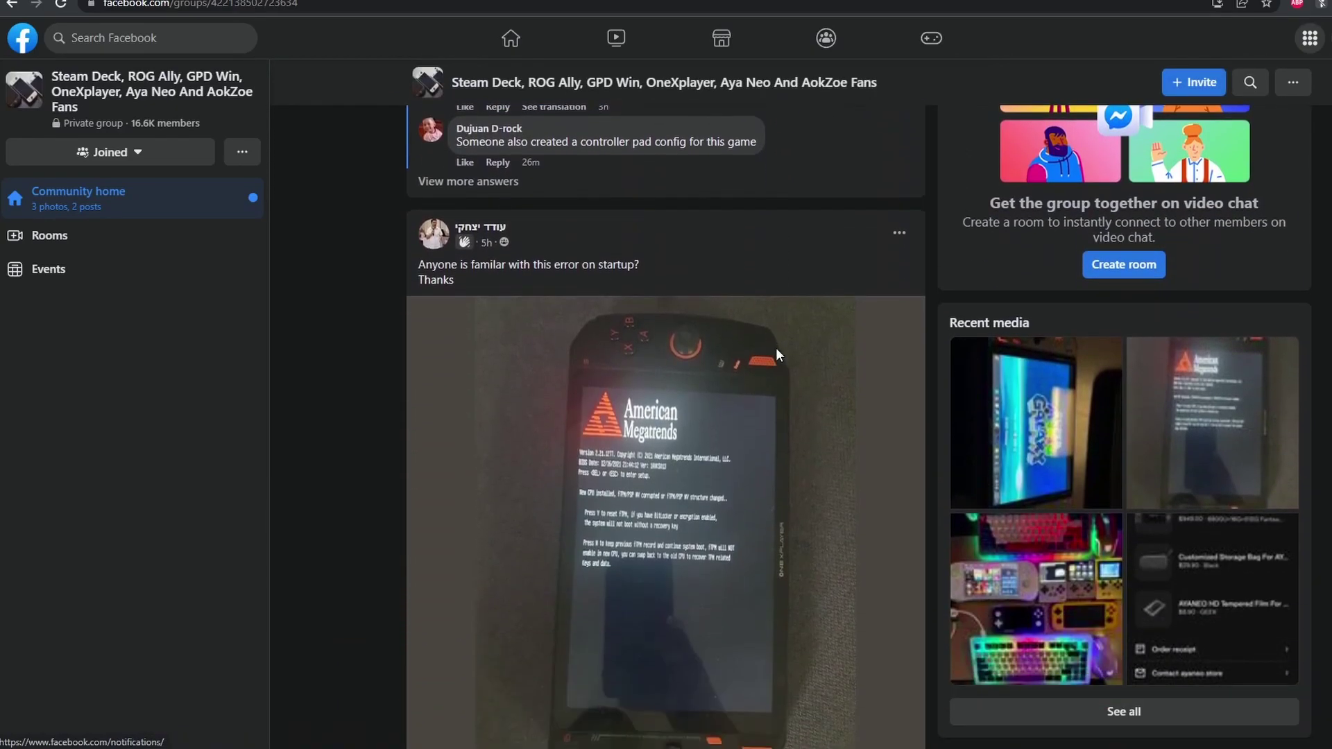
pyautogui.scroll(-2, 777, 355)
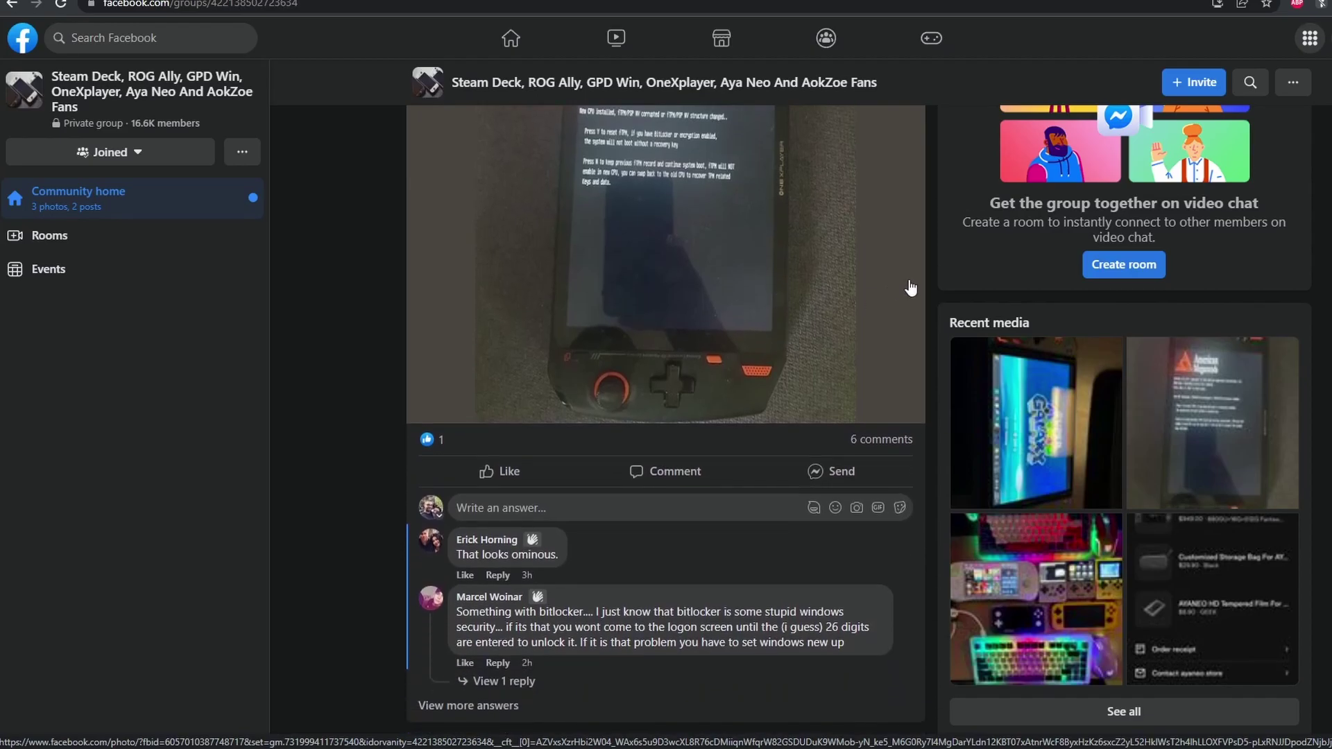